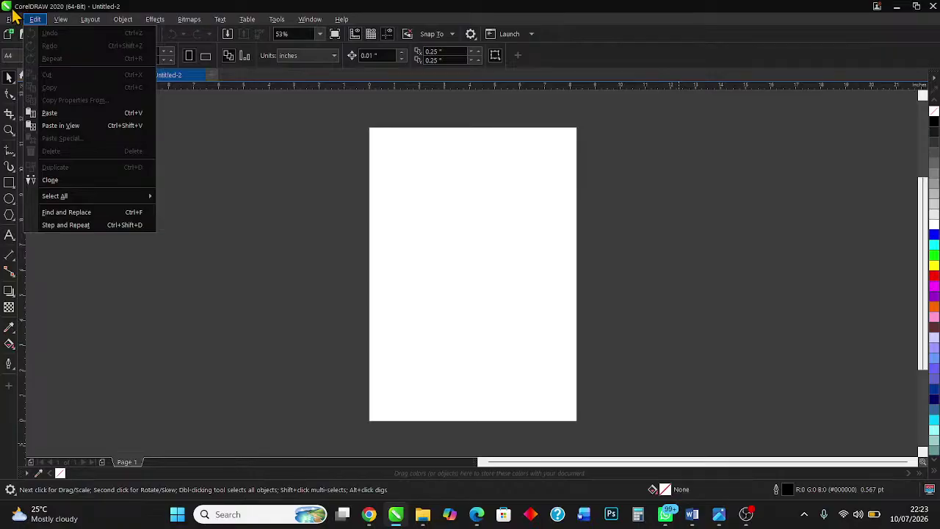
- Look through the available file, edit, layout, text and tools commands, including the list of recently opened documents
{"action": "left_click", "coordinate": [12, 19]}
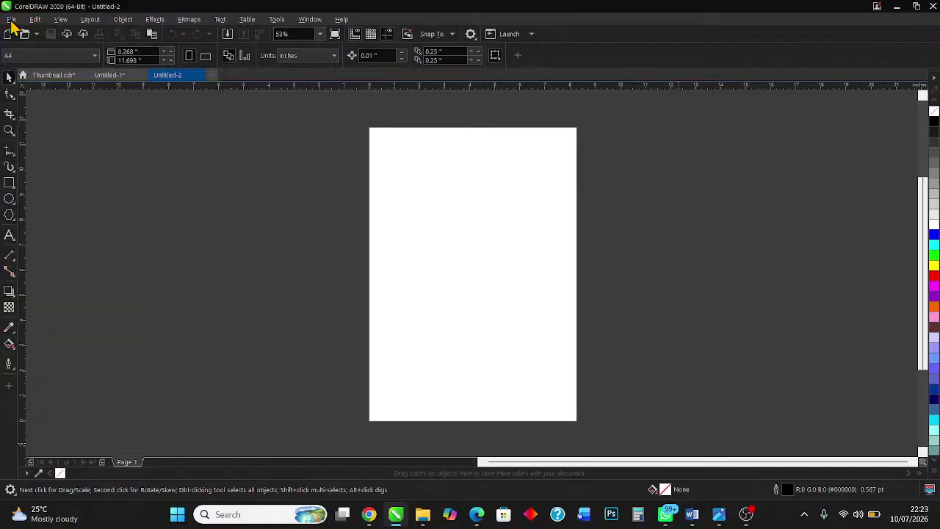
{"action": "left_click", "coordinate": [11, 20]}
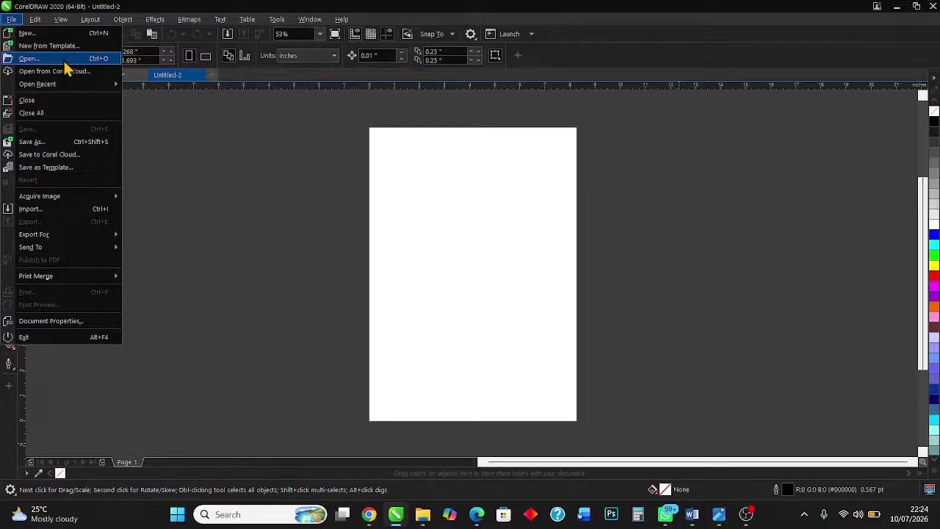
{"action": "left_click", "coordinate": [176, 146]}
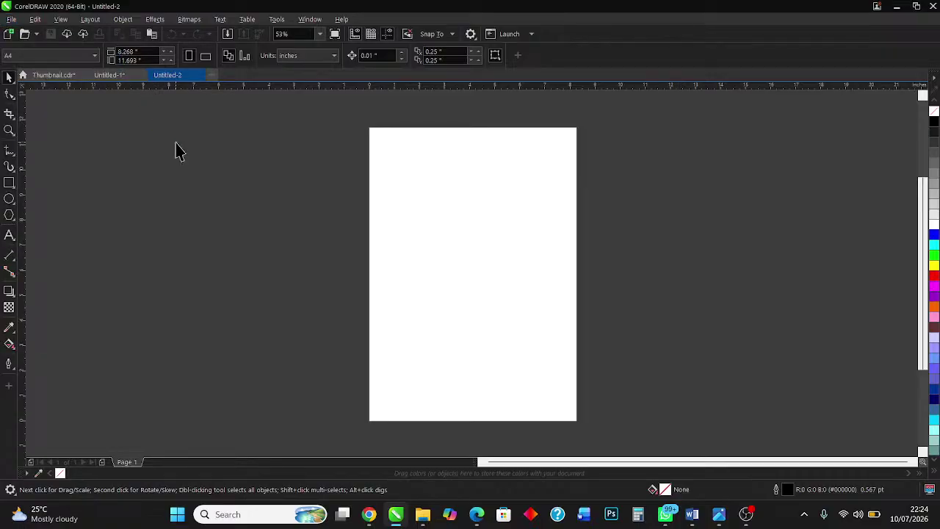
{"action": "left_click", "coordinate": [13, 50]}
{"action": "left_click", "coordinate": [11, 20]}
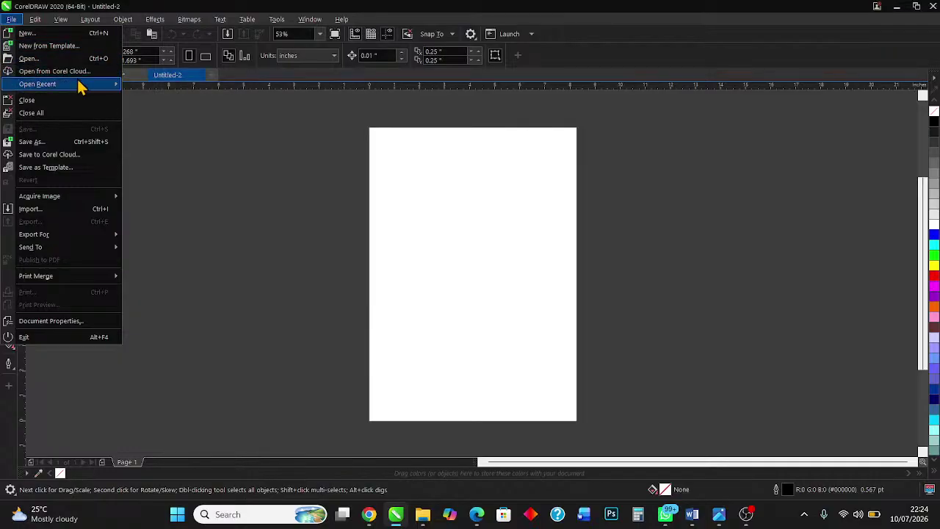
{"action": "mouse_move", "coordinate": [51, 89]}
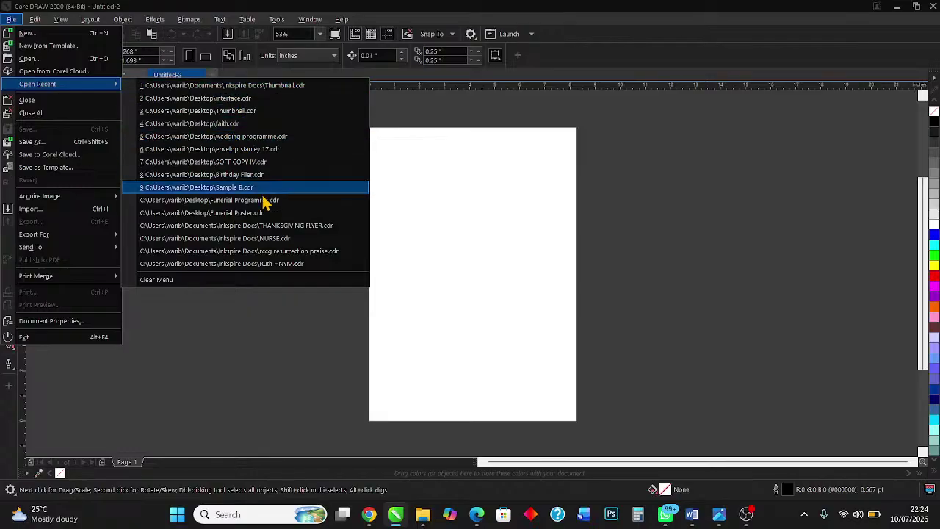
{"action": "left_click", "coordinate": [36, 24]}
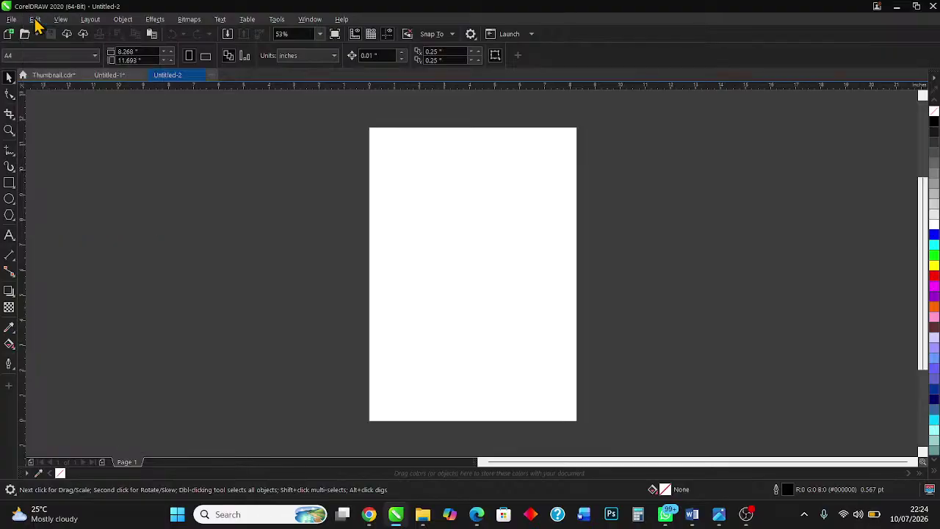
{"action": "left_click", "coordinate": [36, 20]}
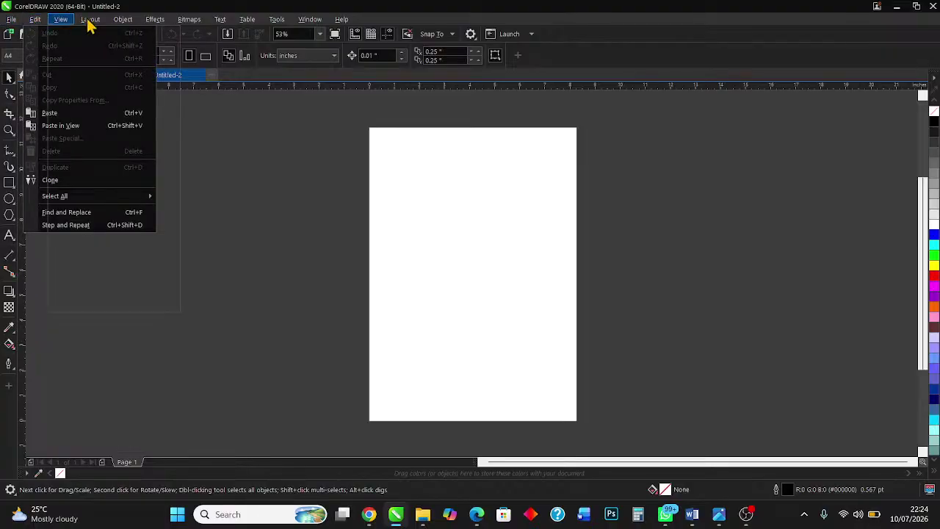
{"action": "mouse_move", "coordinate": [89, 25]}
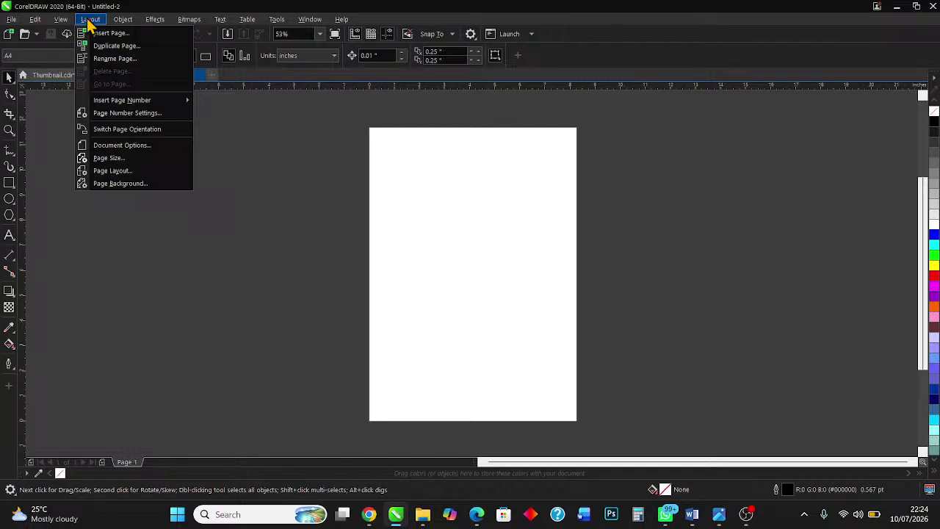
{"action": "mouse_move", "coordinate": [12, 22]}
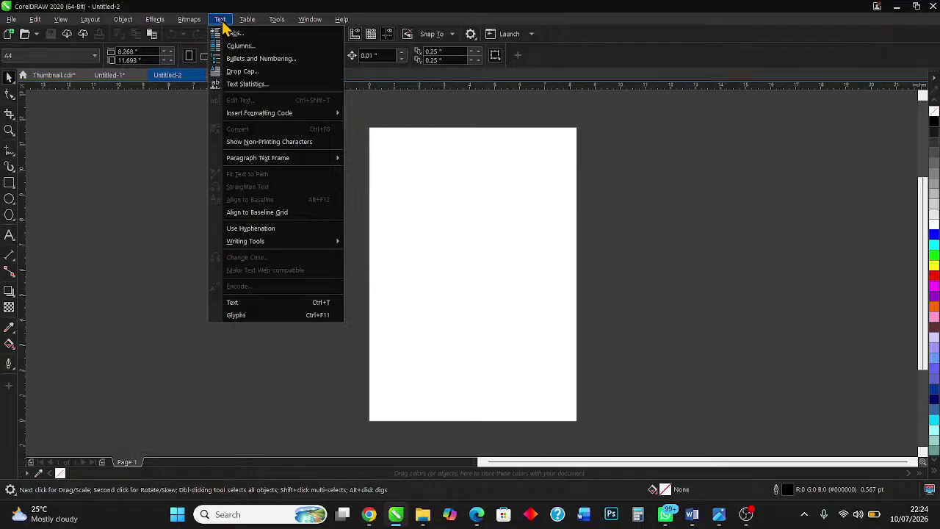
{"action": "key", "text": "Right"}
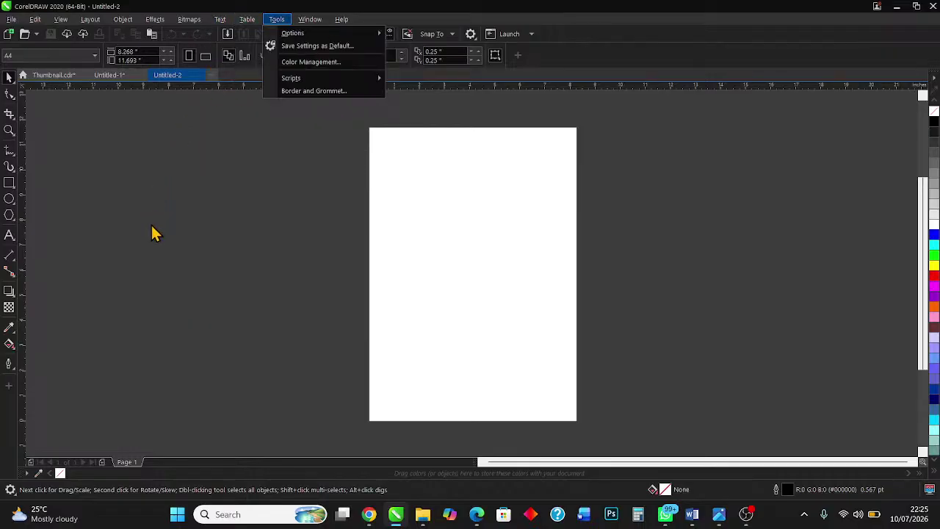
{"action": "left_click", "coordinate": [153, 233]}
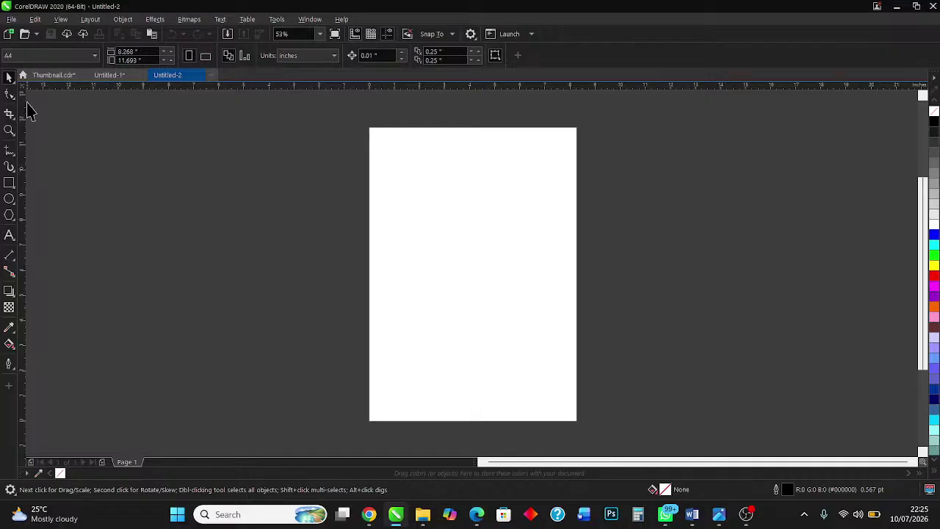
- Review the settings for creating a new document, closing the dialog without creating one
{"action": "left_click", "coordinate": [10, 20]}
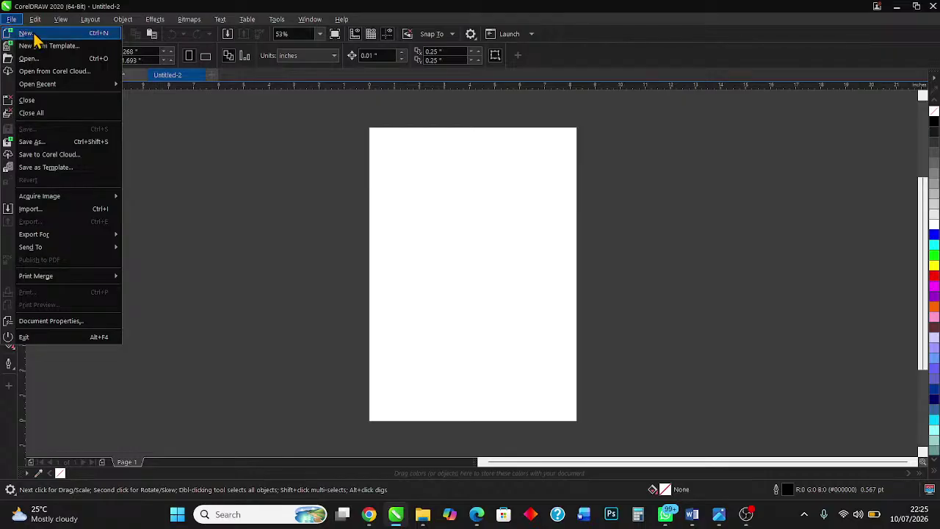
{"action": "left_click", "coordinate": [188, 180]}
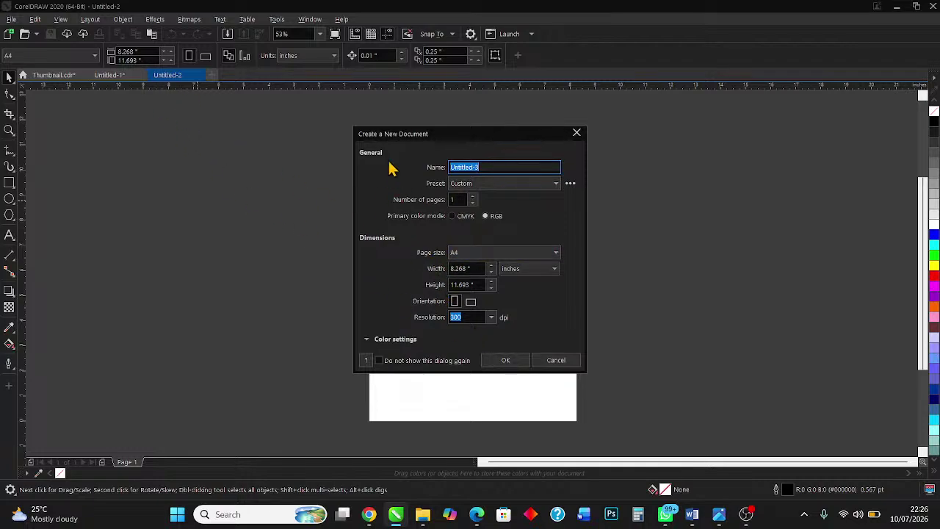
{"action": "left_click", "coordinate": [577, 134]}
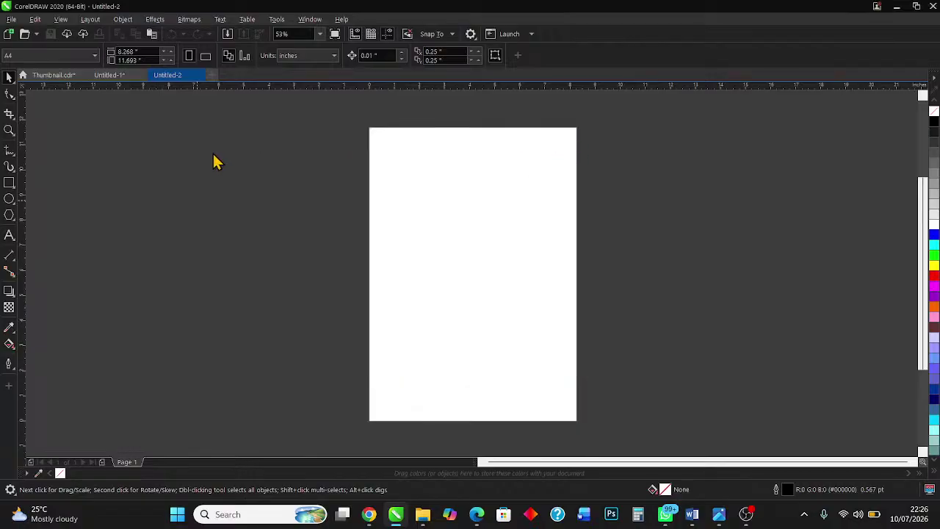
{"action": "left_click", "coordinate": [7, 35]}
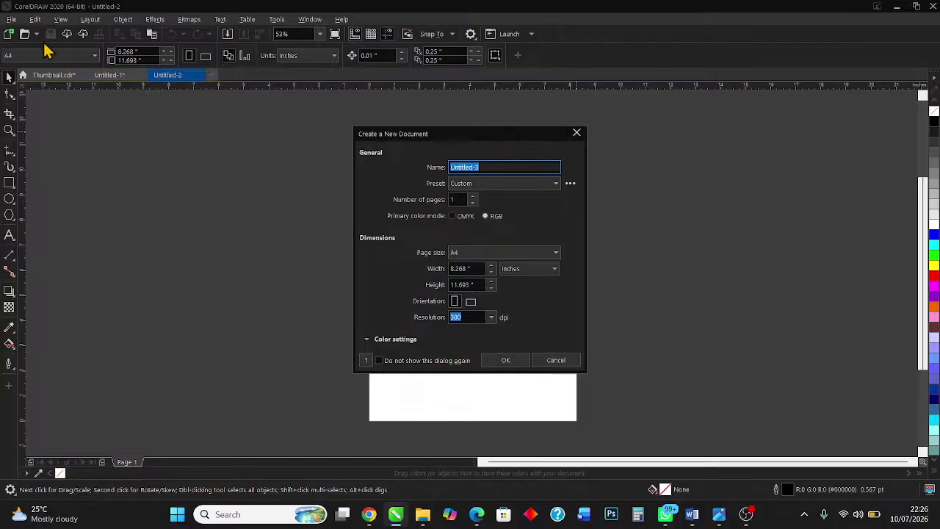
{"action": "left_click", "coordinate": [576, 134]}
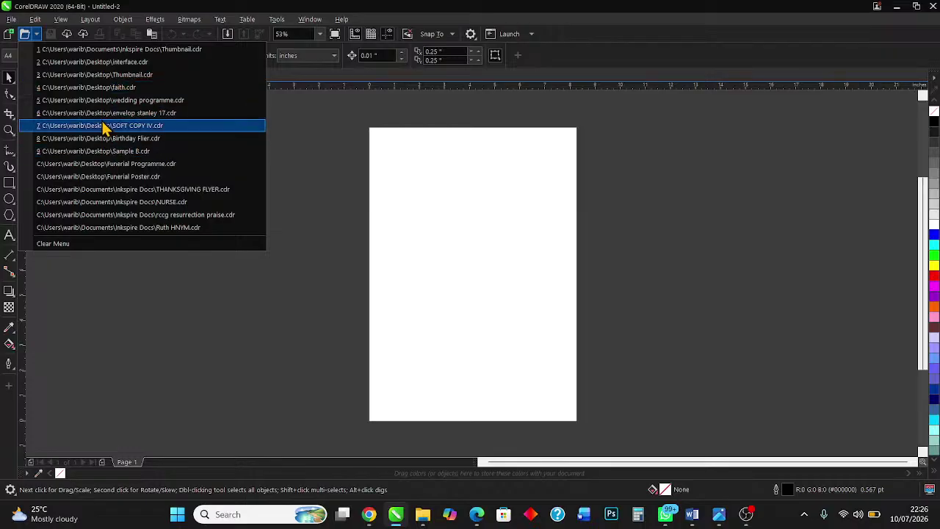
- Dismiss the list of recent files and switch to the Untitled-1 document
{"action": "left_click", "coordinate": [66, 39]}
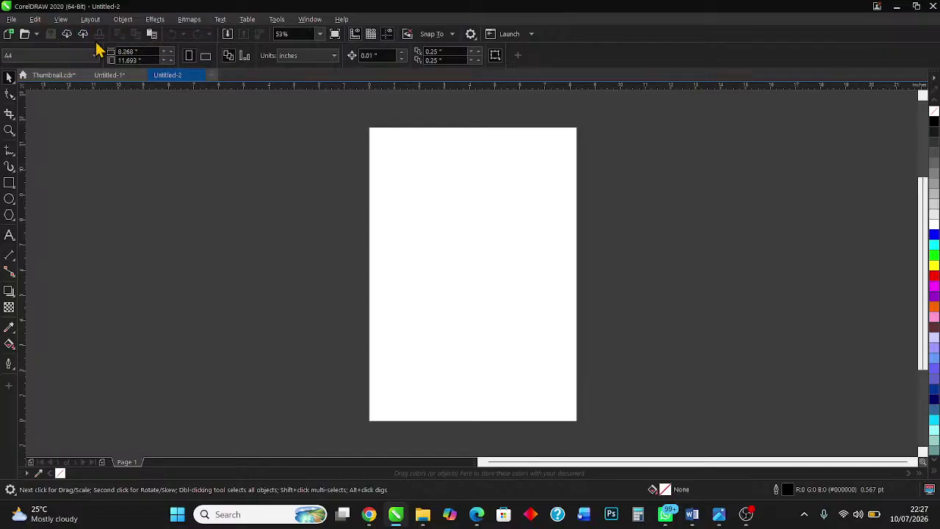
{"action": "left_click", "coordinate": [110, 77]}
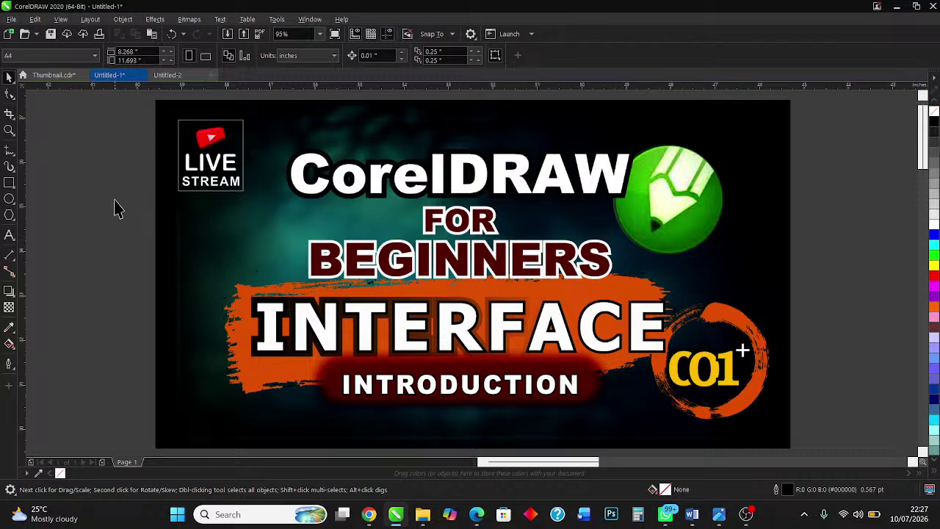
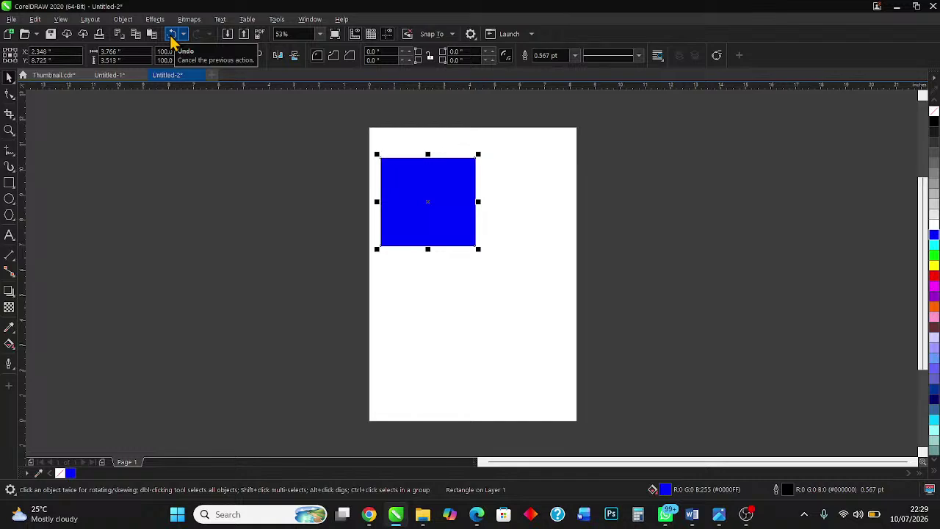
- Undo the last two moves of the blue rectangle and redo both of them
{"action": "left_click", "coordinate": [171, 37]}
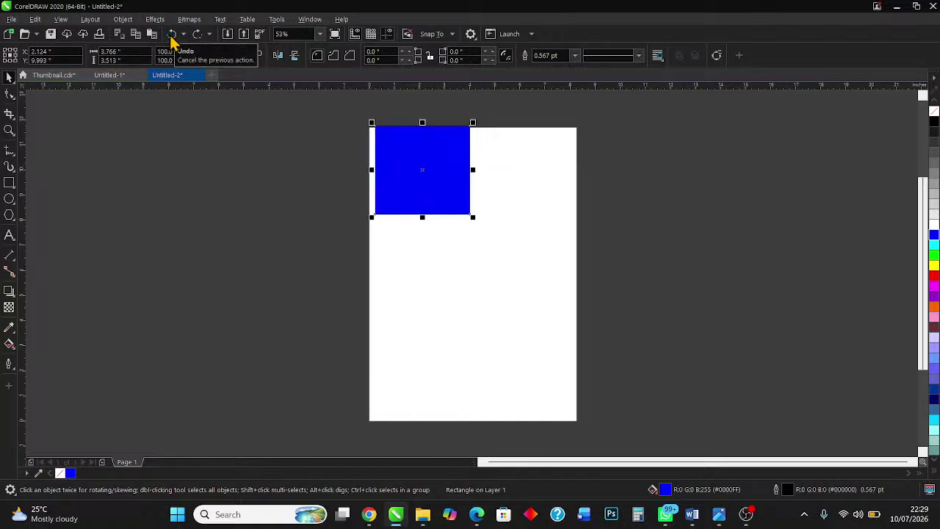
{"action": "left_click", "coordinate": [170, 37]}
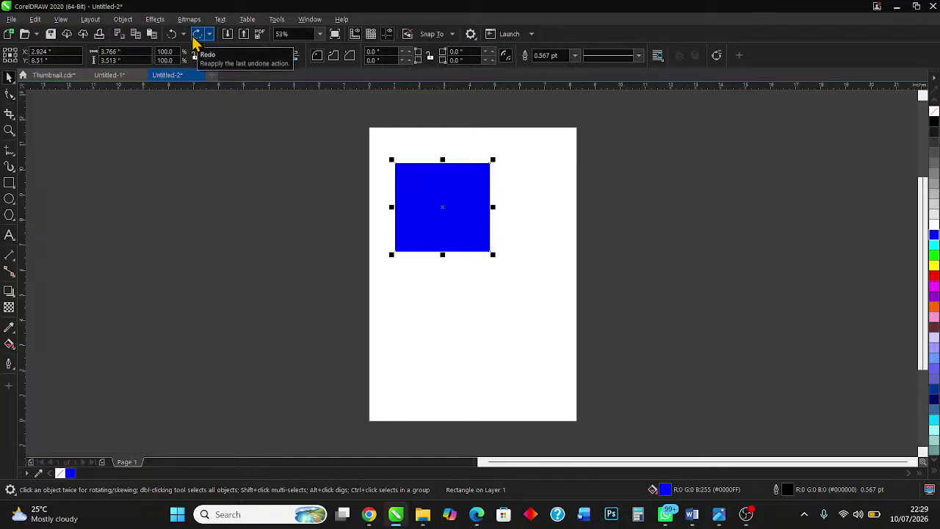
{"action": "left_click", "coordinate": [195, 37]}
{"action": "left_click", "coordinate": [195, 37]}
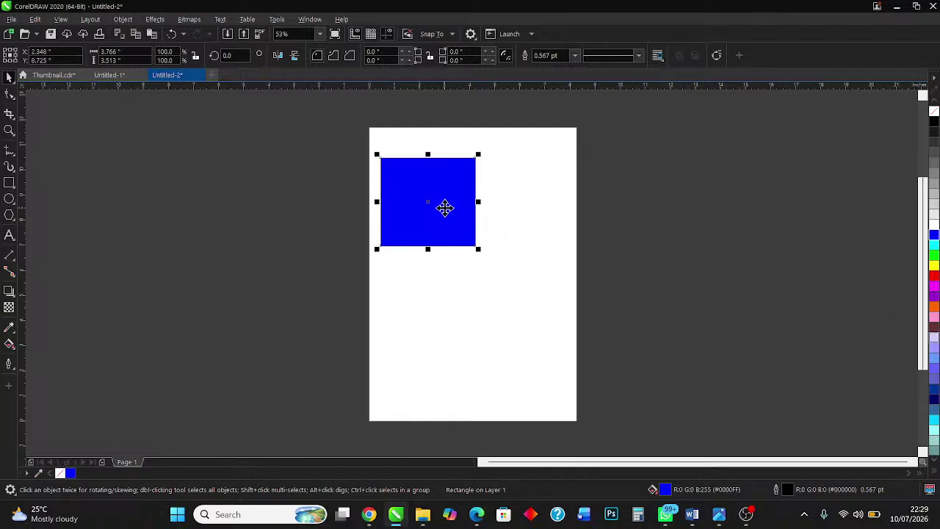
- Place a copy of the blue rectangle beside it, near the right edge of the page
{"action": "left_click", "coordinate": [427, 207]}
{"action": "left_click_drag", "start_coordinate": [428, 207], "coordinate": [540, 214]}
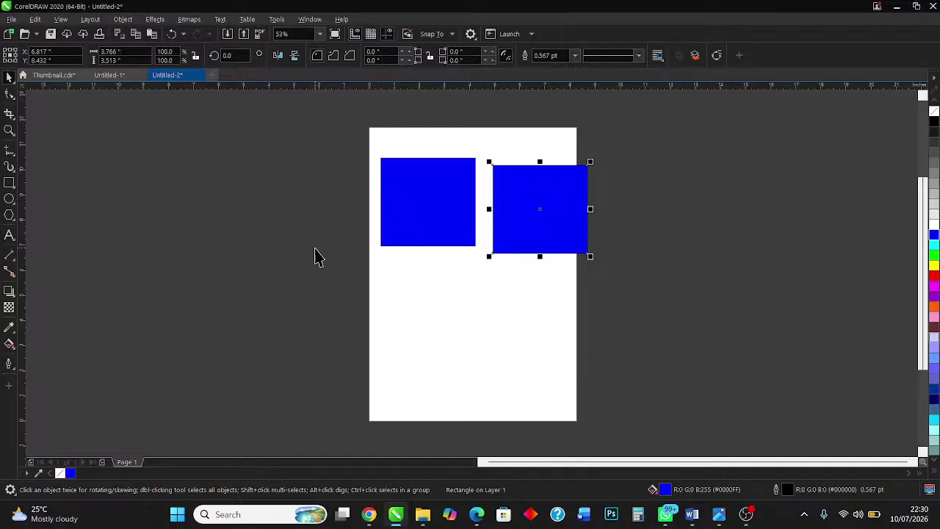
{"action": "left_click_drag", "start_coordinate": [519, 235], "coordinate": [521, 204]}
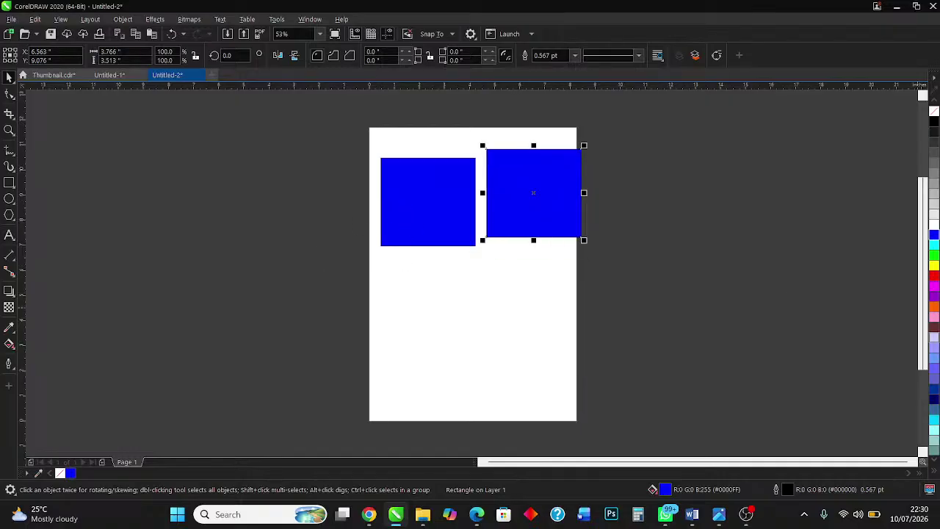
- Fill the right-hand copy with red and place another red copy below the blue rectangle
{"action": "left_click_drag", "start_coordinate": [934, 276], "coordinate": [900, 292]}
{"action": "left_click_drag", "start_coordinate": [539, 222], "coordinate": [550, 199]}
{"action": "left_click", "coordinate": [298, 233]}
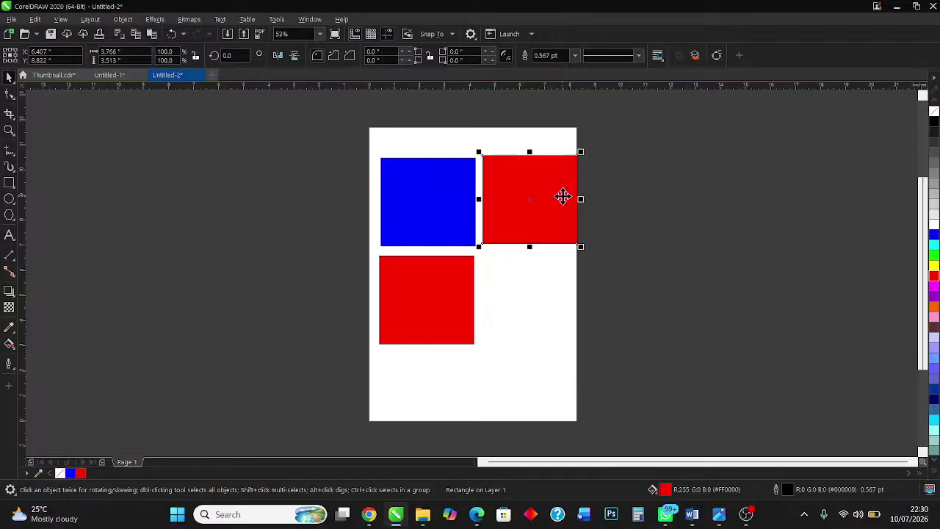
- Recolour the red rectangle beside the blue one yellow and then light lavender, and deselect it
{"action": "left_click", "coordinate": [933, 267]}
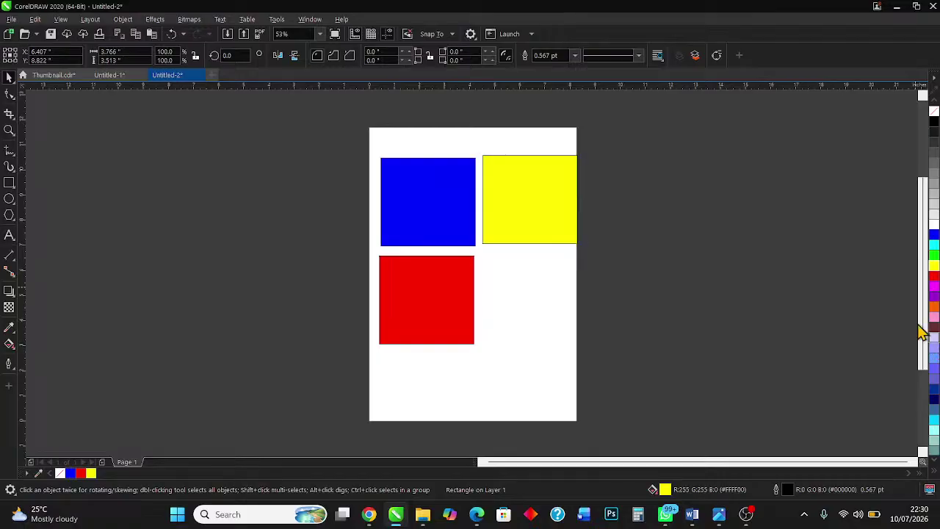
{"action": "left_click", "coordinate": [932, 344]}
{"action": "left_click", "coordinate": [197, 194]}
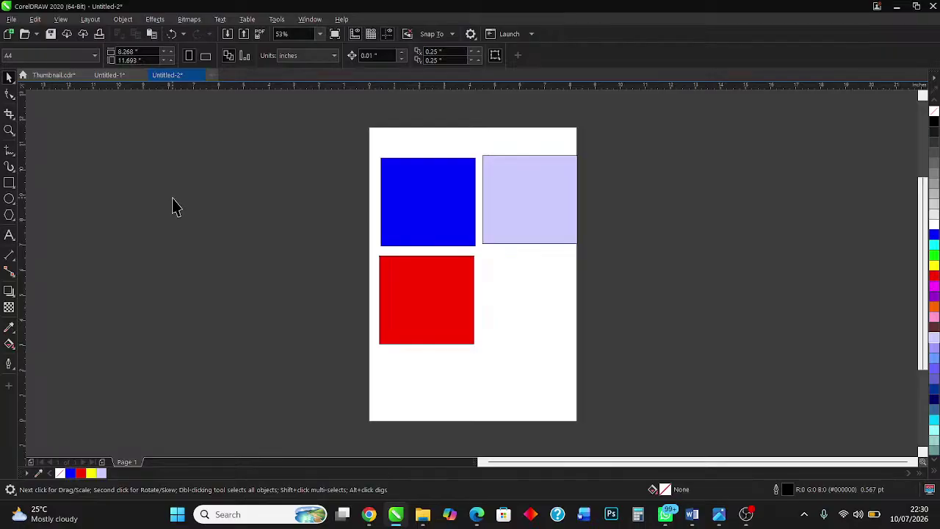
{"action": "left_click", "coordinate": [32, 59]}
{"action": "left_click", "coordinate": [5, 59]}
- Move all three rectangles together off the page to its right, centred at about X 13.7, Y 7.0 inches
{"action": "left_click_drag", "start_coordinate": [318, 130], "coordinate": [580, 375]}
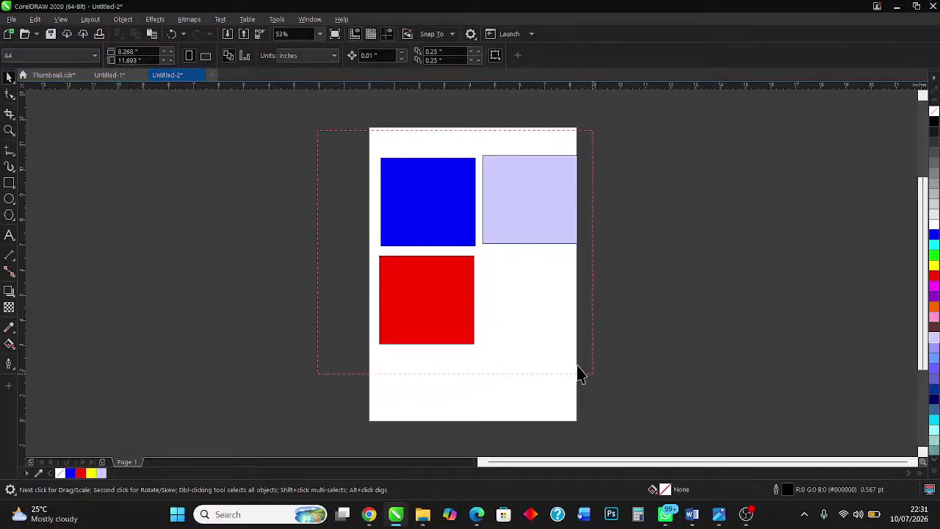
{"action": "left_click_drag", "start_coordinate": [470, 266], "coordinate": [465, 242]}
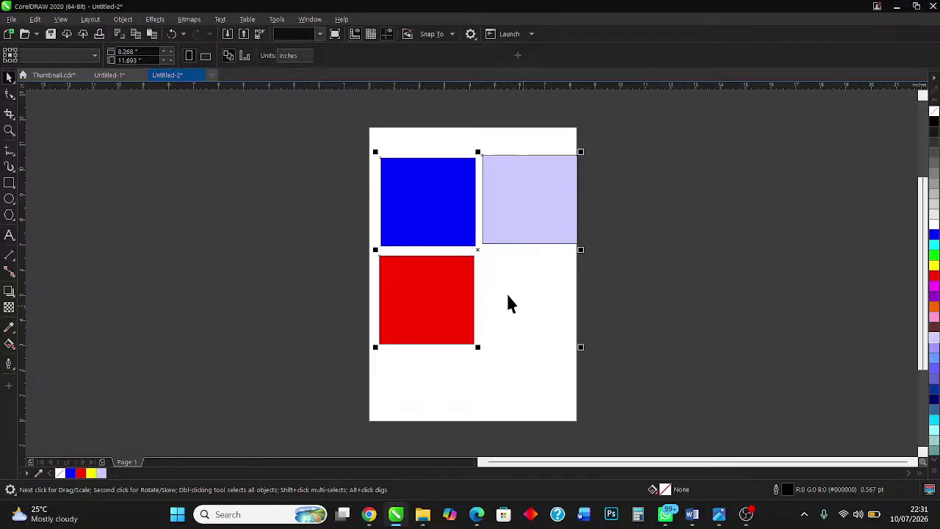
{"action": "left_click_drag", "start_coordinate": [475, 244], "coordinate": [709, 239]}
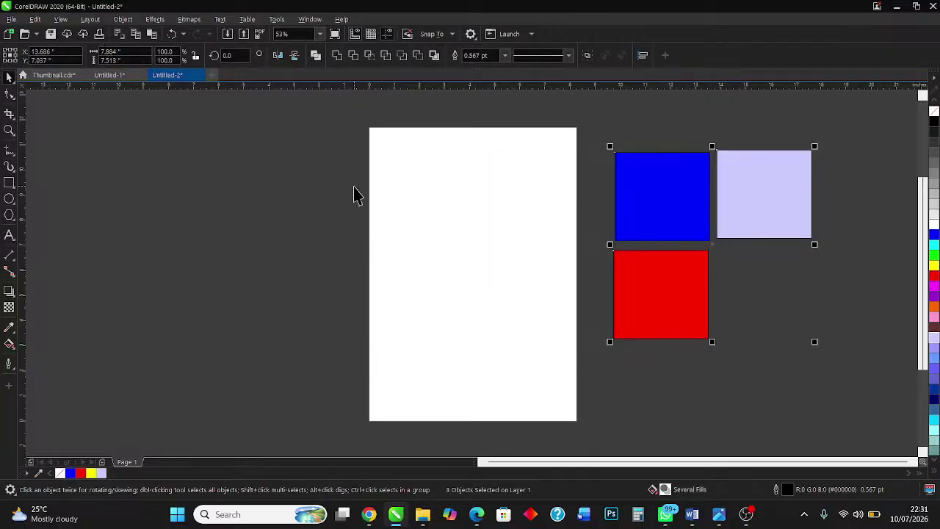
{"action": "left_click", "coordinate": [272, 197]}
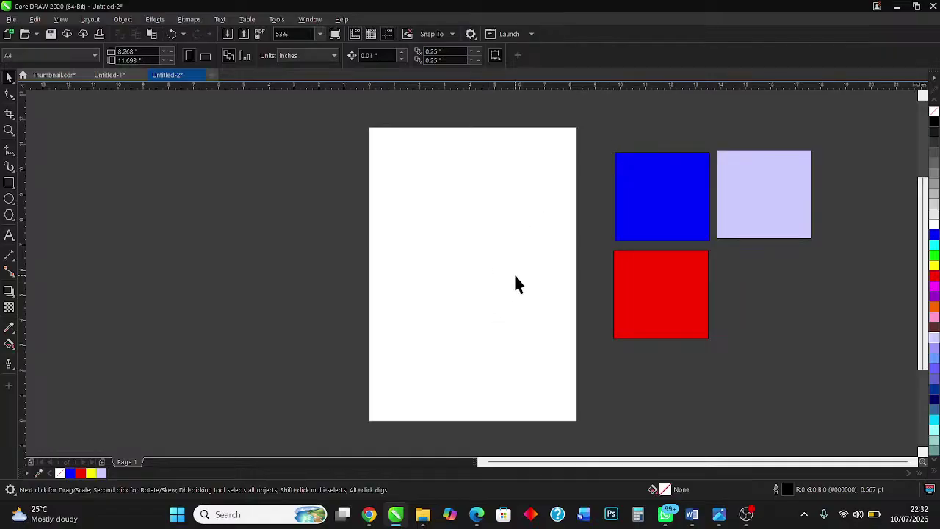
- Shift the three rectangles closer to the page, centred at about X 13.1, Y 7.1 inches, and select only the blue one
{"action": "left_click_drag", "start_coordinate": [606, 125], "coordinate": [837, 434]}
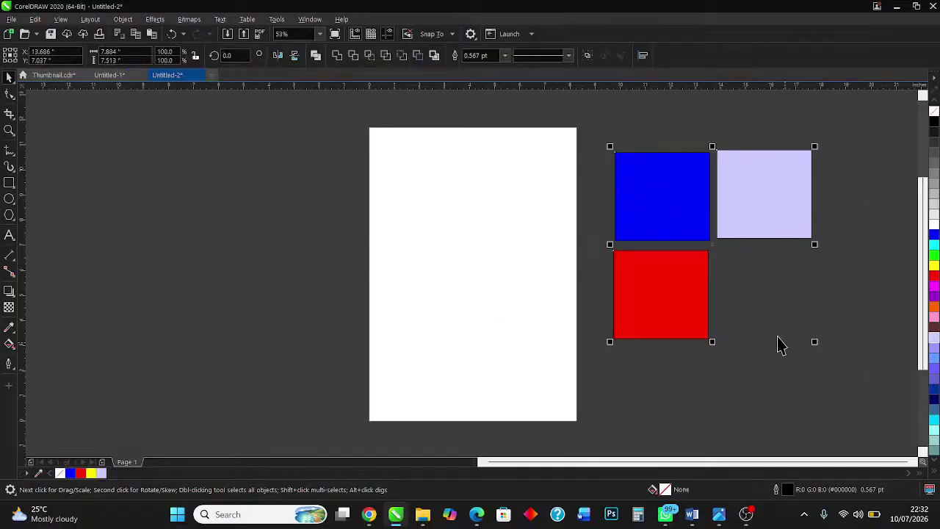
{"action": "mouse_move", "coordinate": [713, 250]}
{"action": "left_mouse_down"}
{"action": "mouse_move", "coordinate": [477, 248]}
{"action": "mouse_move", "coordinate": [471, 238]}
{"action": "mouse_move", "coordinate": [699, 244]}
{"action": "left_mouse_up"}
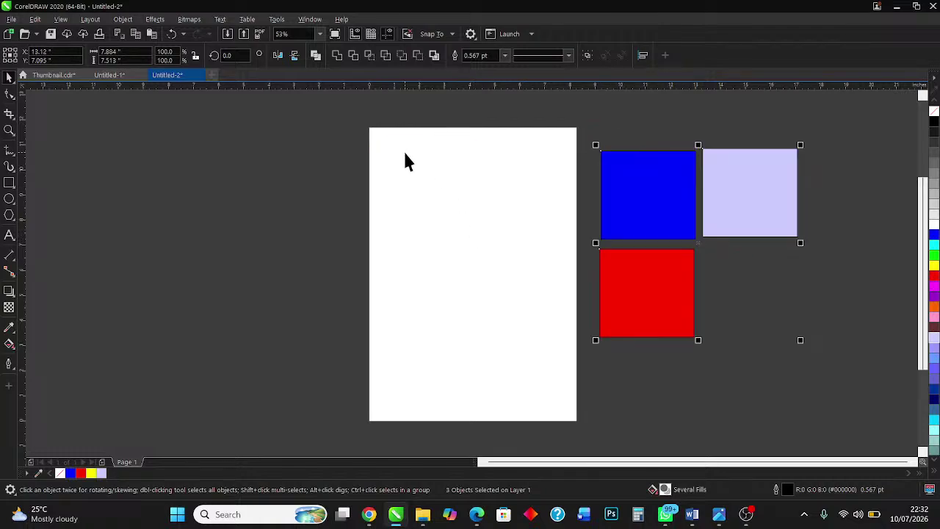
{"action": "left_click", "coordinate": [184, 182]}
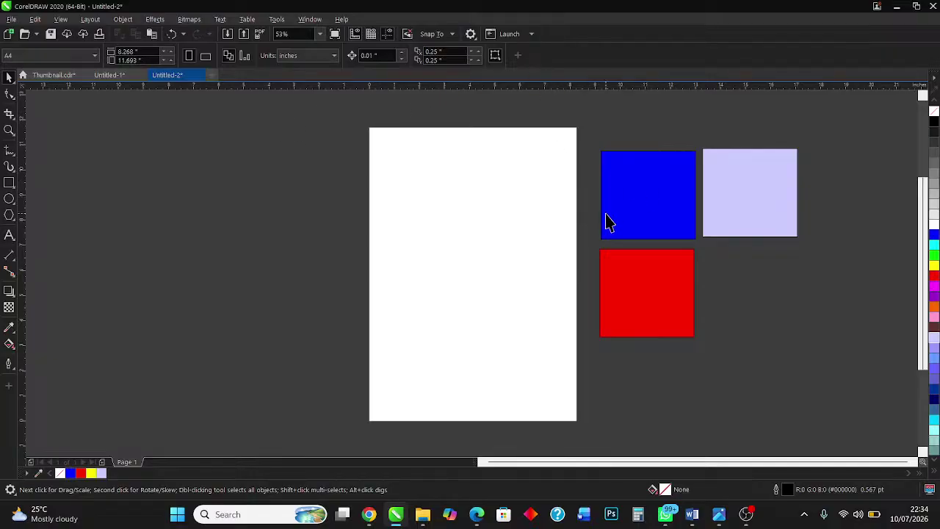
{"action": "left_click", "coordinate": [648, 204]}
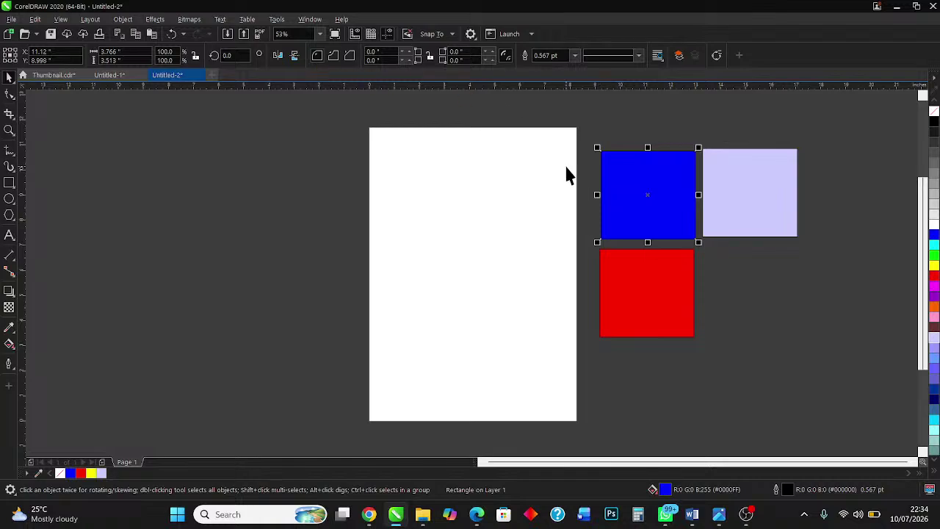
- Move the blue rectangle onto the page, centred at about X 2.68, Y 8.65 inches, and set its outline width to 5 pt
{"action": "left_click_drag", "start_coordinate": [651, 196], "coordinate": [439, 211]}
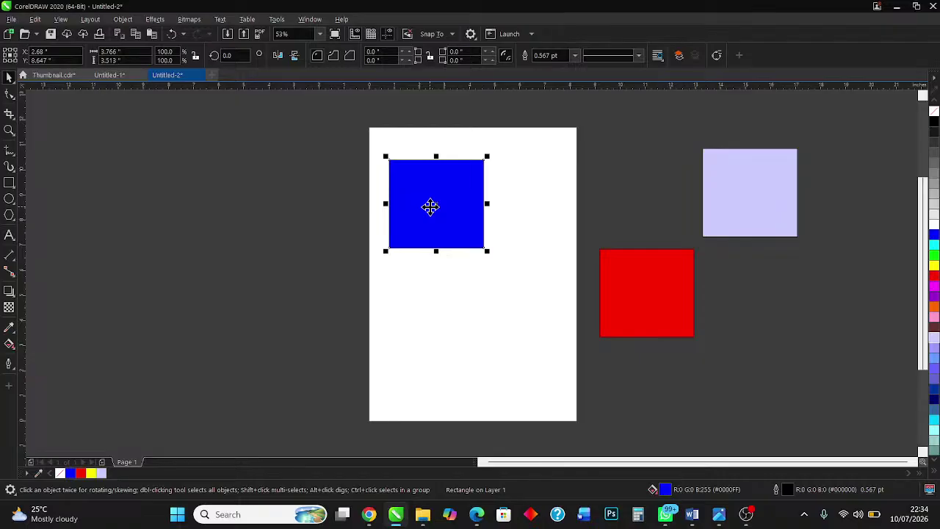
{"action": "left_click", "coordinate": [634, 186]}
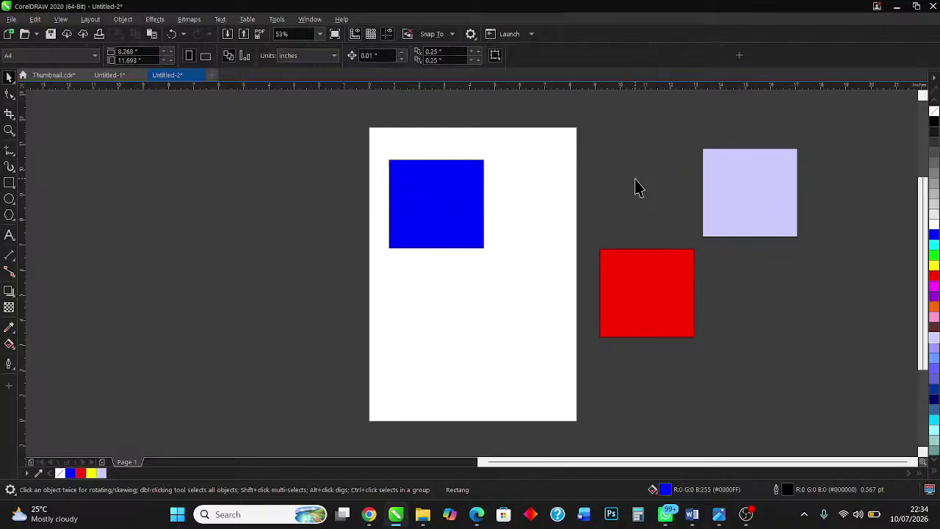
{"action": "left_click", "coordinate": [436, 224]}
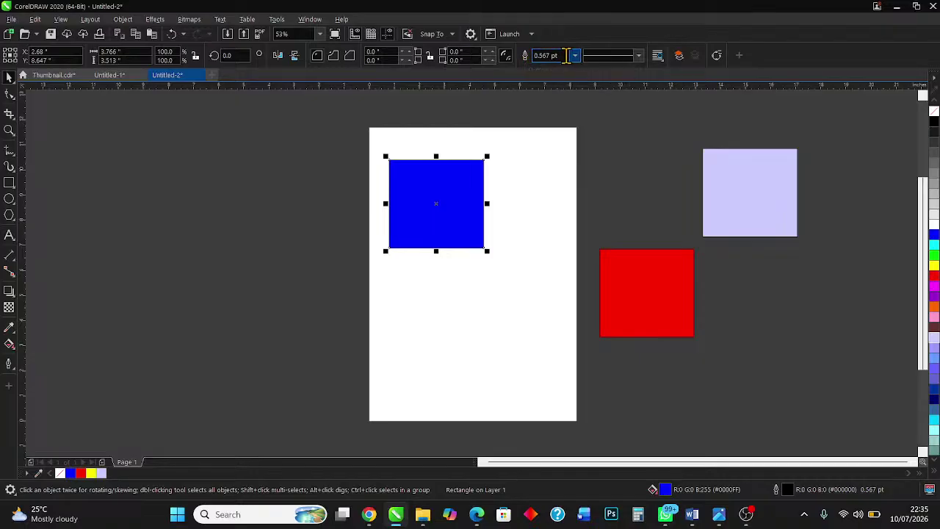
{"action": "left_click", "coordinate": [562, 55]}
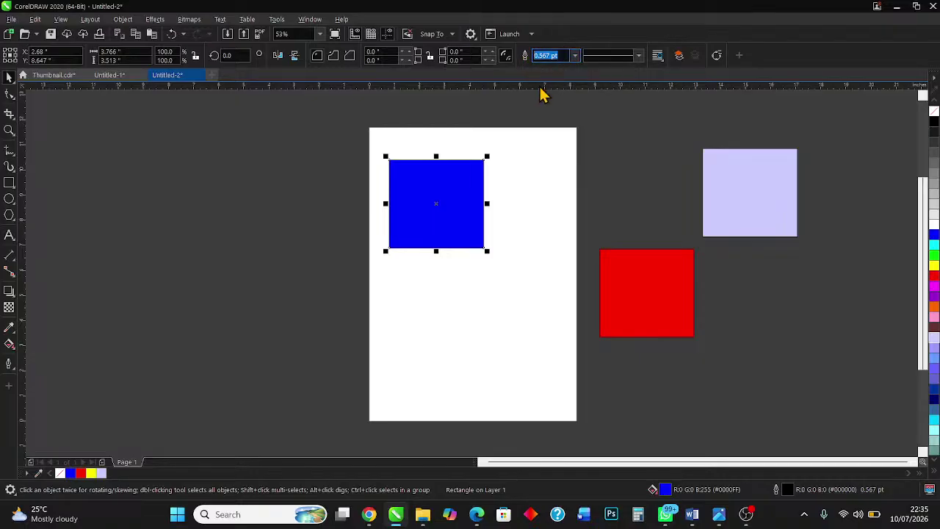
{"action": "type", "text": "5"}
{"action": "key", "text": "Return"}
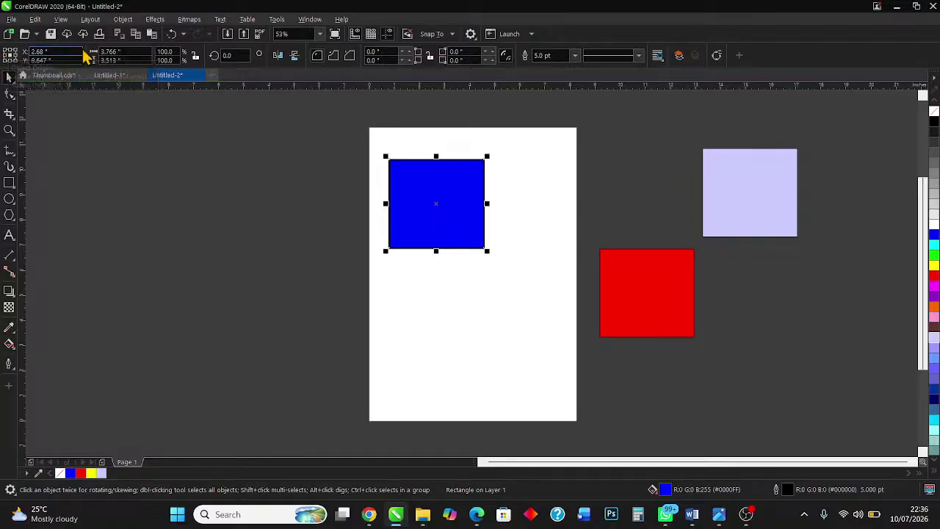
{"action": "left_click", "coordinate": [253, 227]}
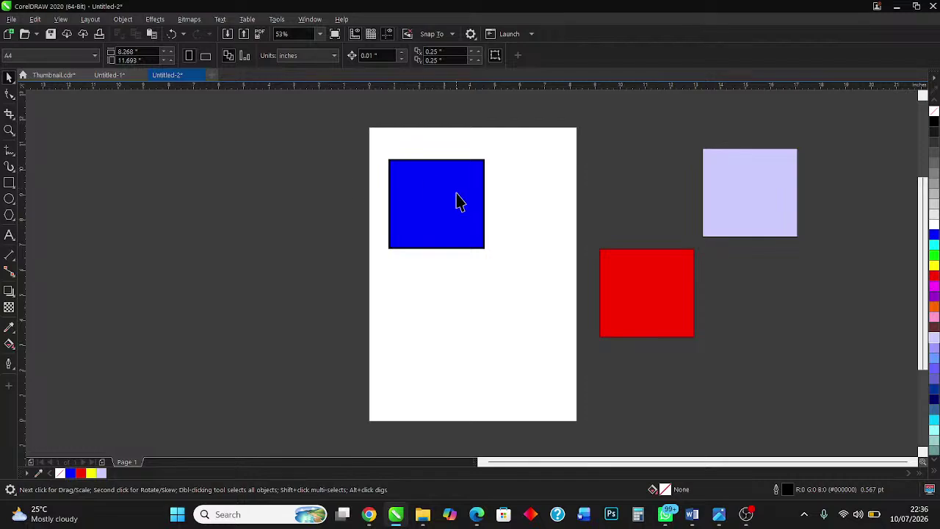
- Select all three rectangles, mirror them horizontally as one selection, and mirror them back
{"action": "left_click", "coordinate": [436, 206]}
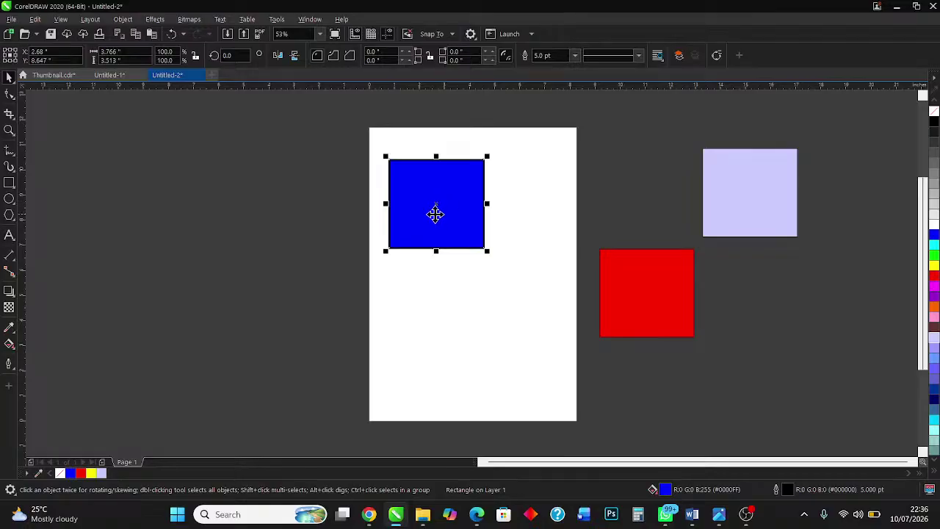
{"action": "left_click", "coordinate": [326, 147]}
{"action": "left_click_drag", "start_coordinate": [324, 113], "coordinate": [842, 379]}
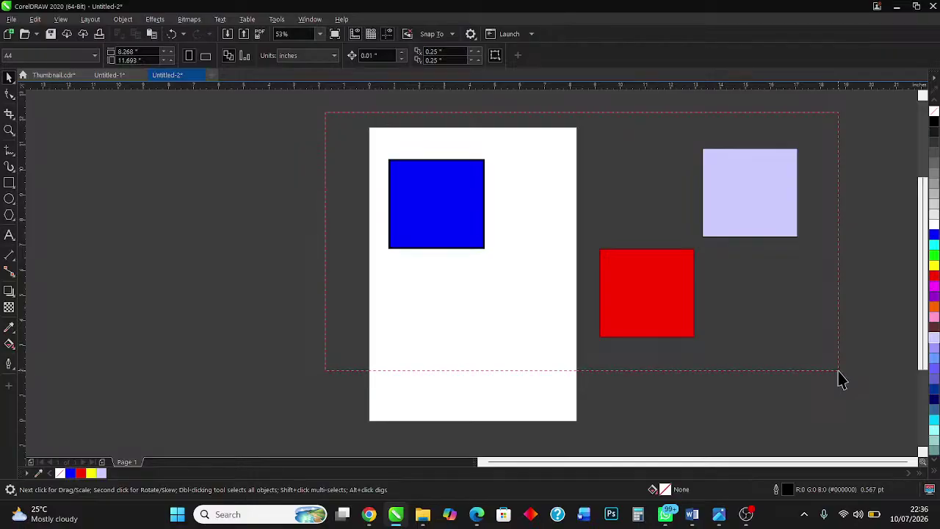
{"action": "left_click_drag", "start_coordinate": [842, 379], "coordinate": [841, 379]}
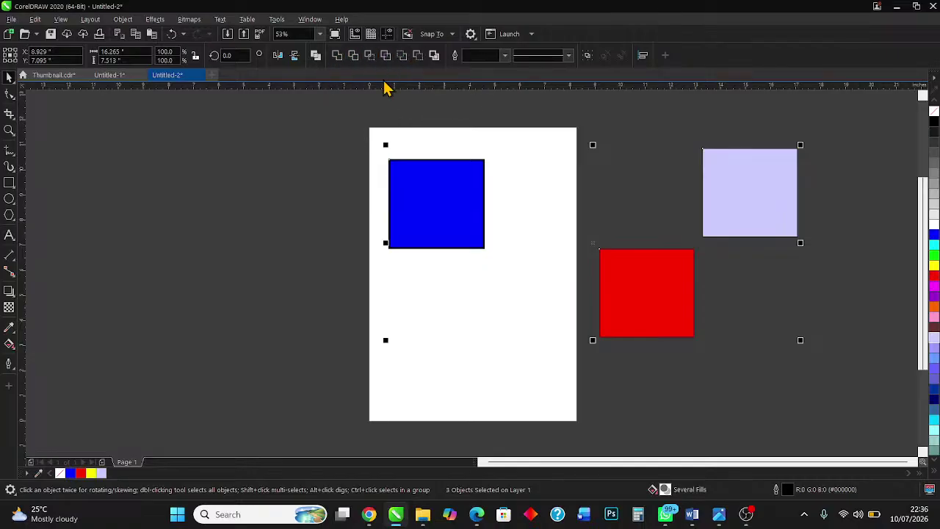
{"action": "left_click", "coordinate": [279, 57]}
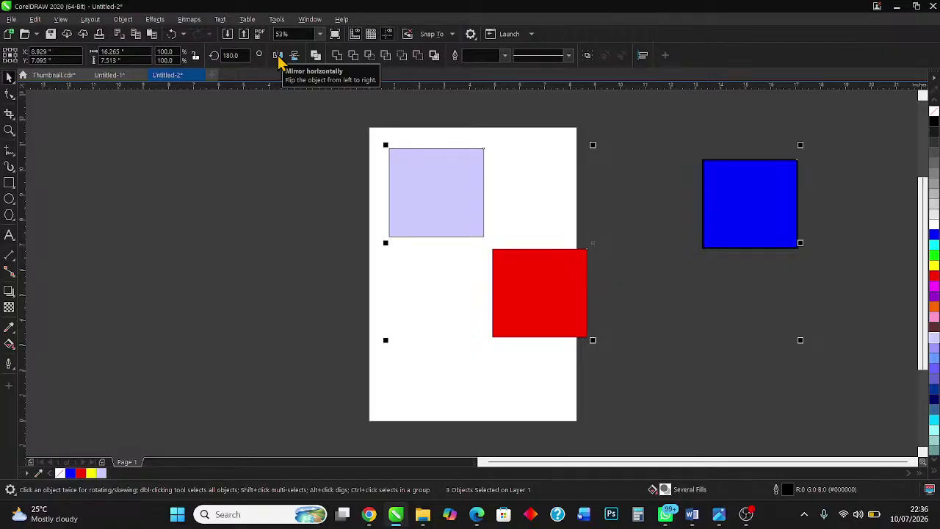
{"action": "left_click", "coordinate": [278, 59]}
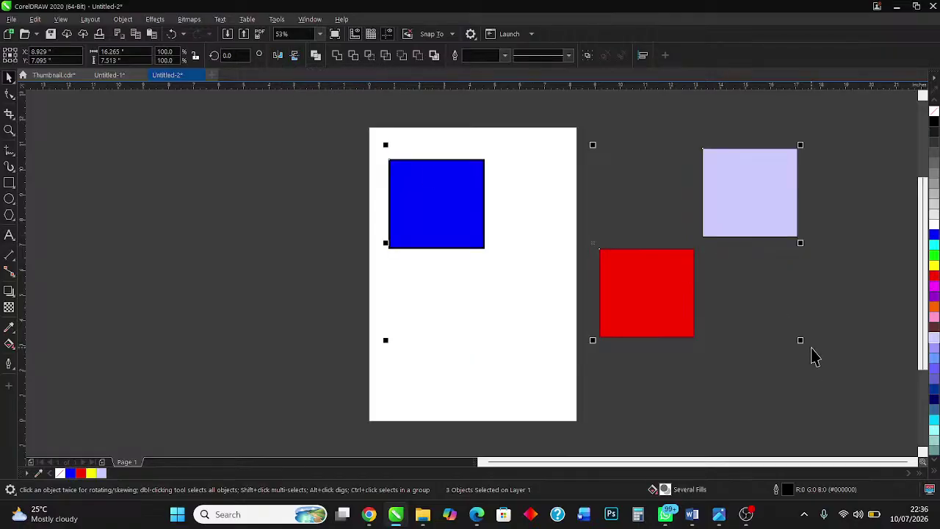
- Scale the three rectangles down together to about 6.33 by 2.93 inches so they fit on the page, and deselect them
{"action": "left_click_drag", "start_coordinate": [797, 338], "coordinate": [539, 267]}
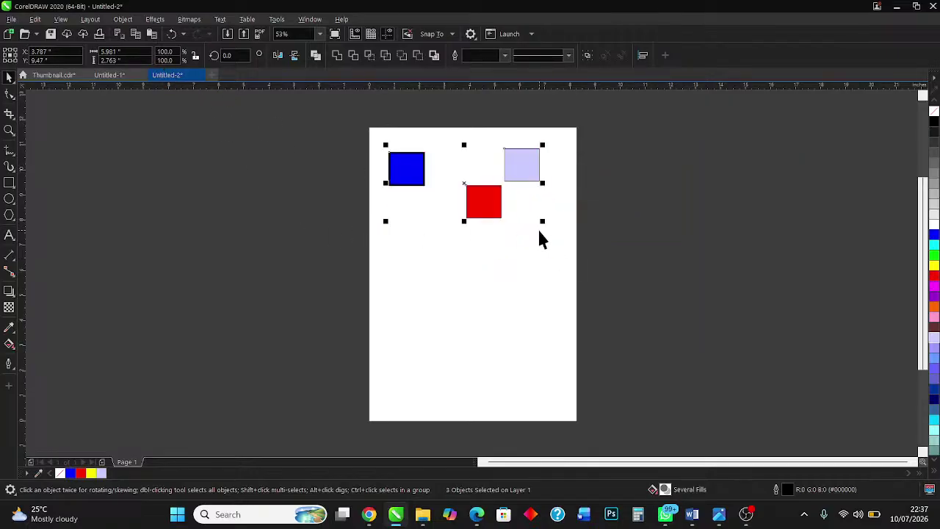
{"action": "left_click_drag", "start_coordinate": [541, 221], "coordinate": [549, 226]}
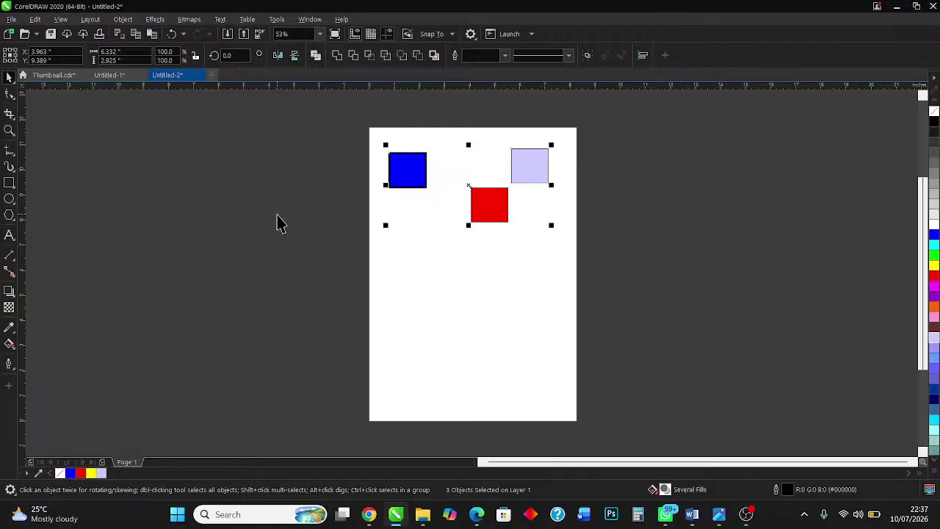
{"action": "left_click", "coordinate": [209, 242]}
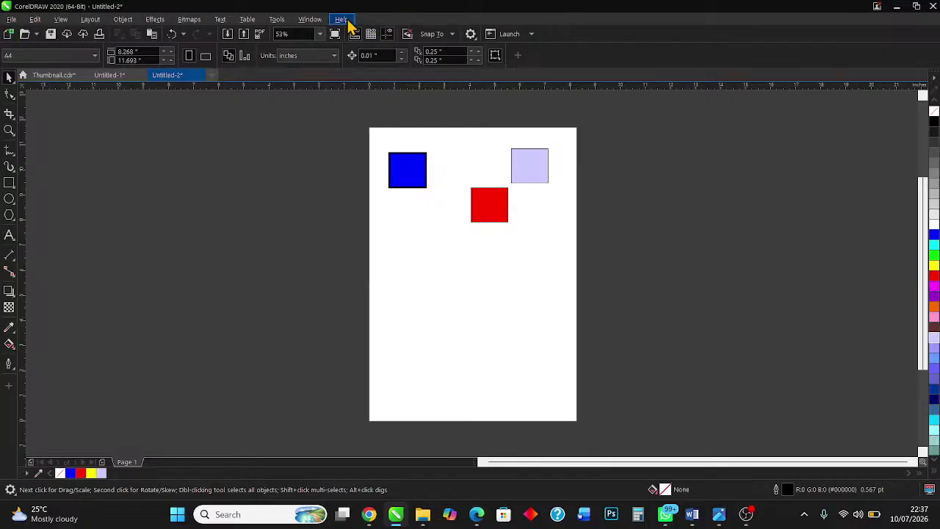
- Examine the commands offered under Tools, Table and Window, including the Options and Workspace entries
{"action": "left_click", "coordinate": [280, 25]}
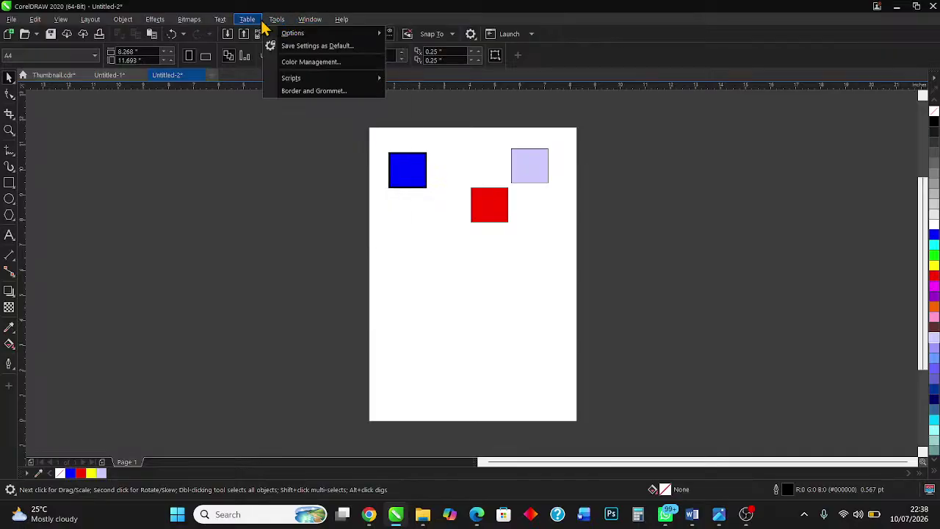
{"action": "mouse_move", "coordinate": [236, 24]}
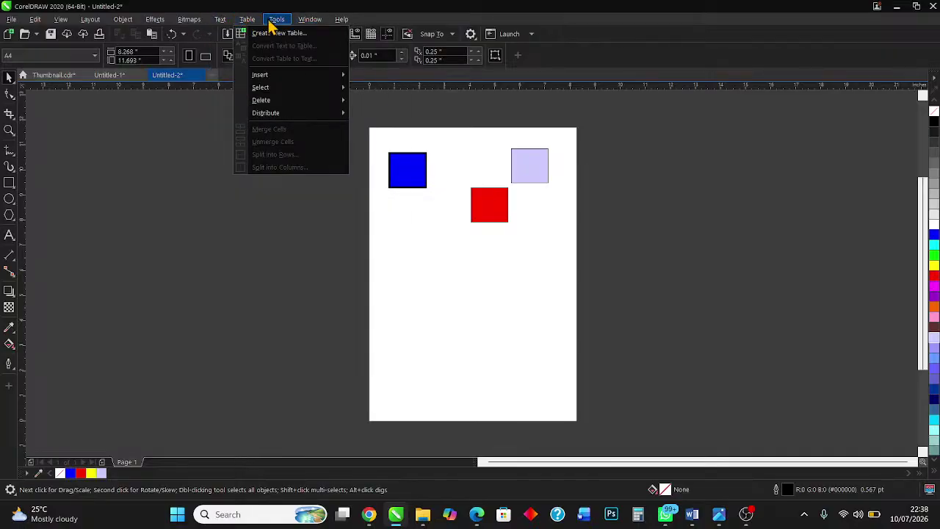
{"action": "mouse_move", "coordinate": [278, 25]}
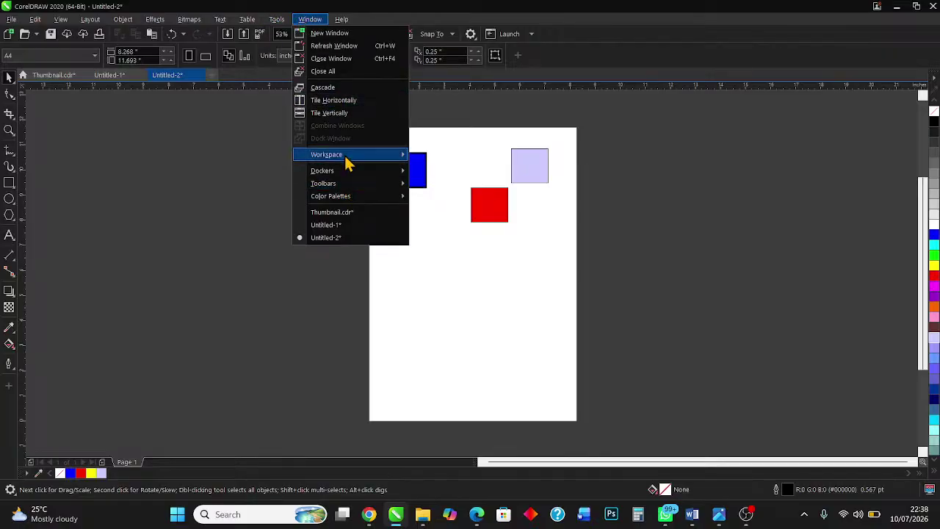
{"action": "mouse_move", "coordinate": [348, 161]}
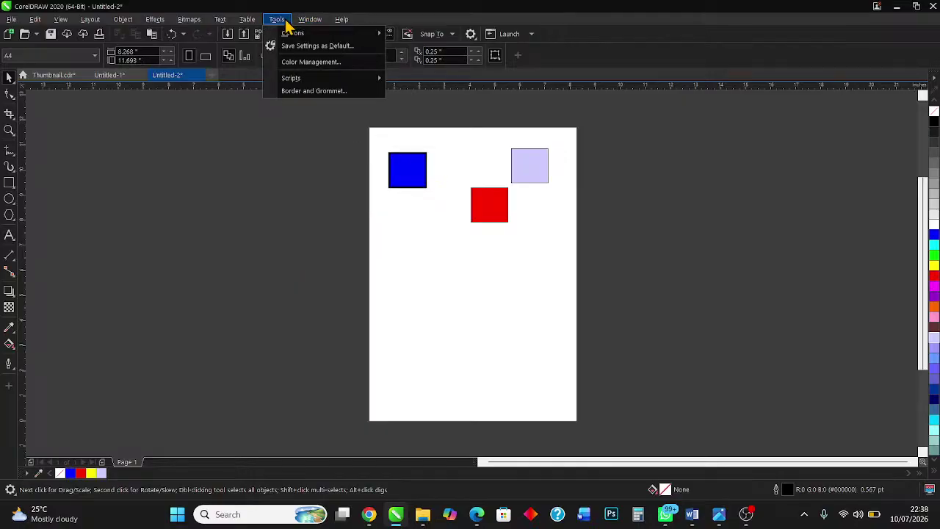
{"action": "mouse_move", "coordinate": [296, 38]}
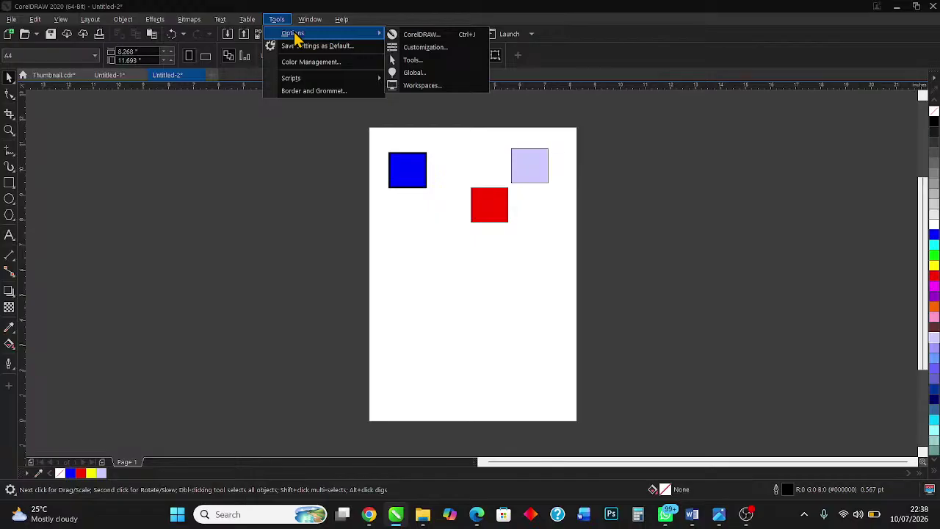
{"action": "left_click", "coordinate": [276, 21]}
{"action": "left_click", "coordinate": [273, 22]}
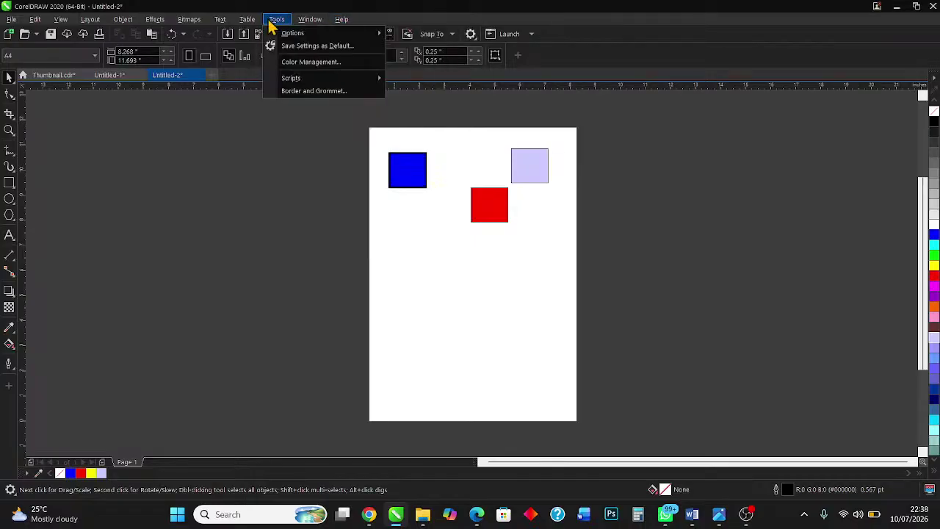
{"action": "left_click", "coordinate": [278, 24]}
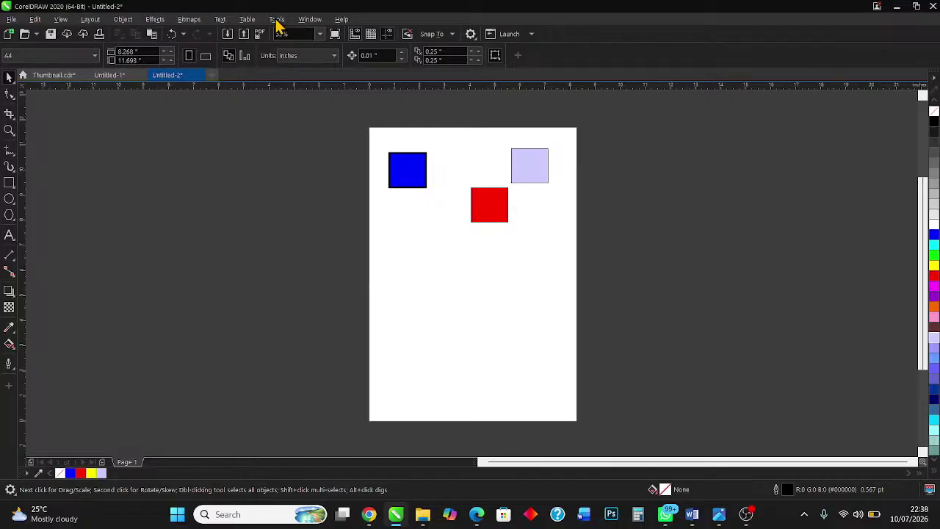
- Examine the theme choices and the window border colour picker in the Appearance customization options, and leave without applying changes
{"action": "left_click", "coordinate": [278, 24]}
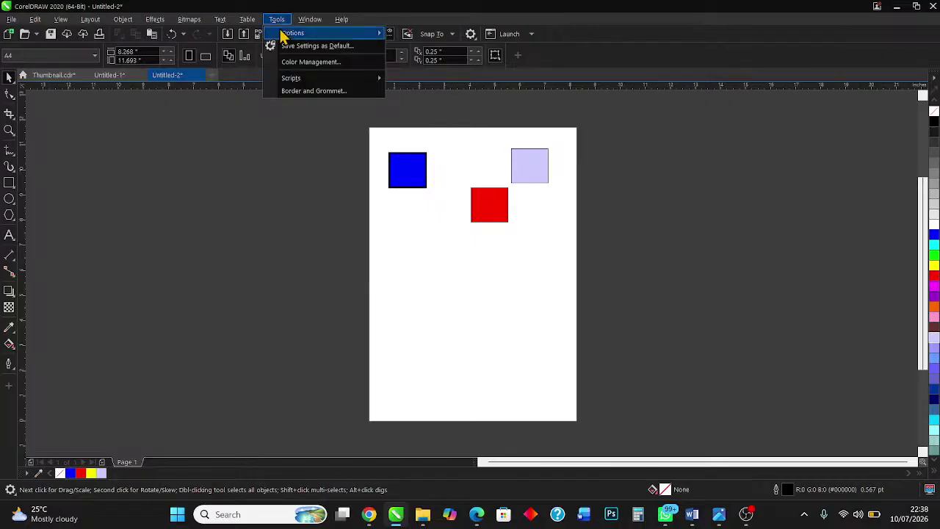
{"action": "mouse_move", "coordinate": [293, 38]}
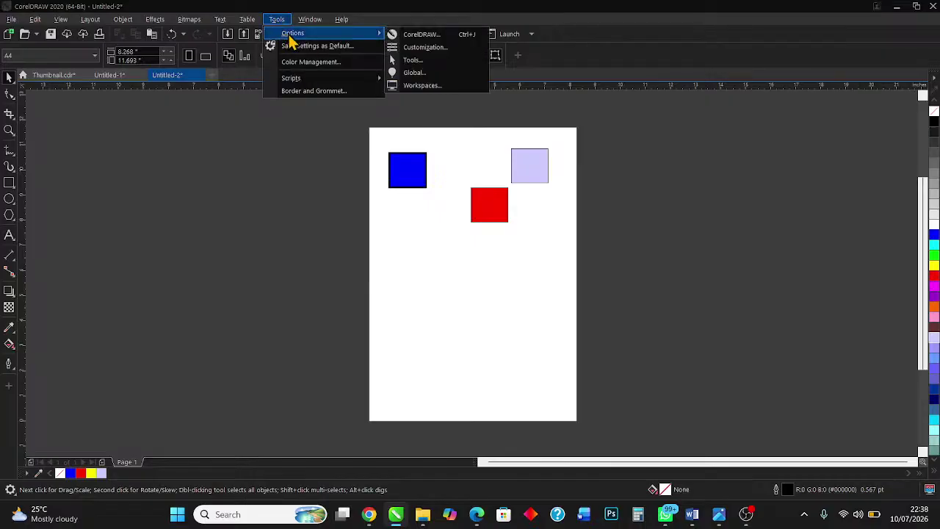
{"action": "left_click", "coordinate": [416, 50]}
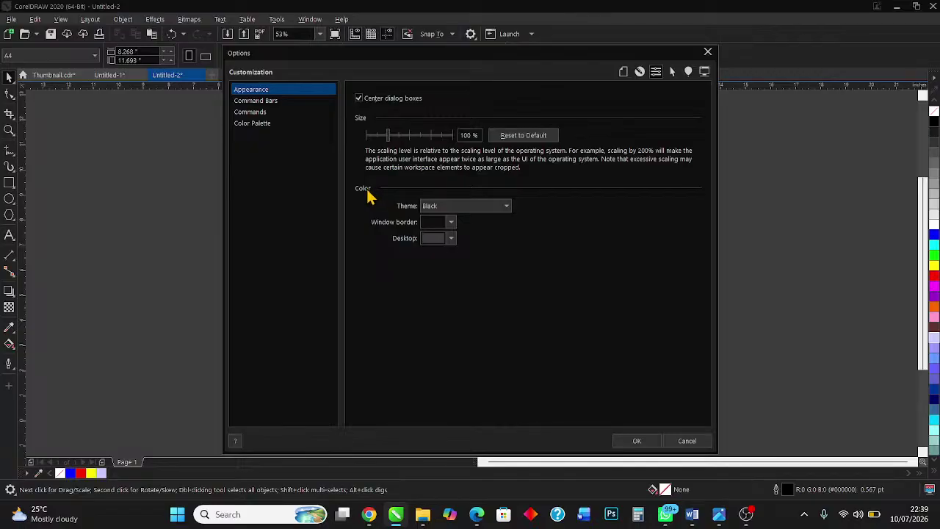
{"action": "left_click", "coordinate": [452, 209]}
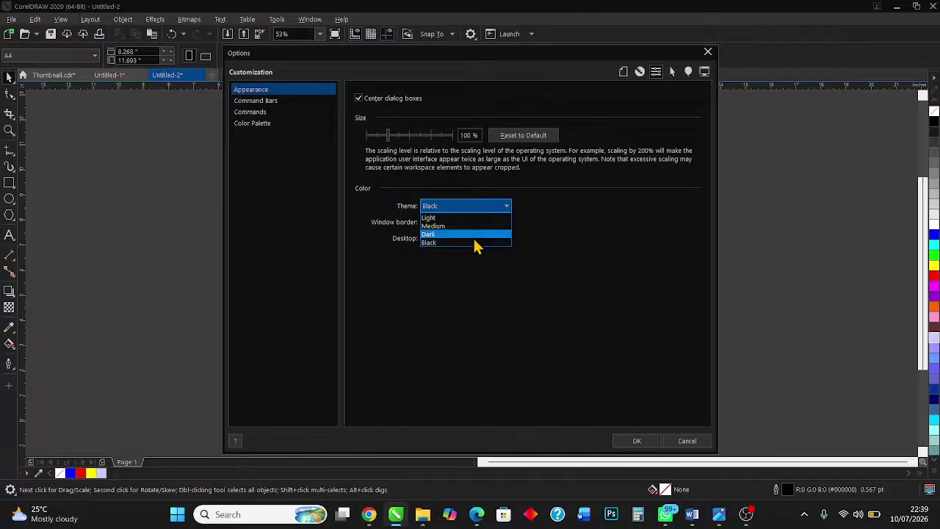
{"action": "left_click", "coordinate": [576, 243]}
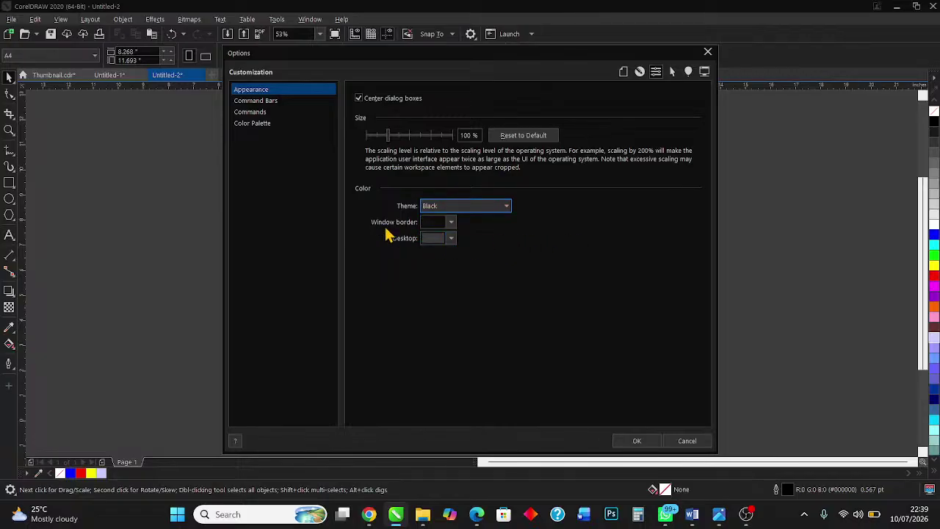
{"action": "left_click", "coordinate": [455, 230]}
{"action": "left_click", "coordinate": [453, 224]}
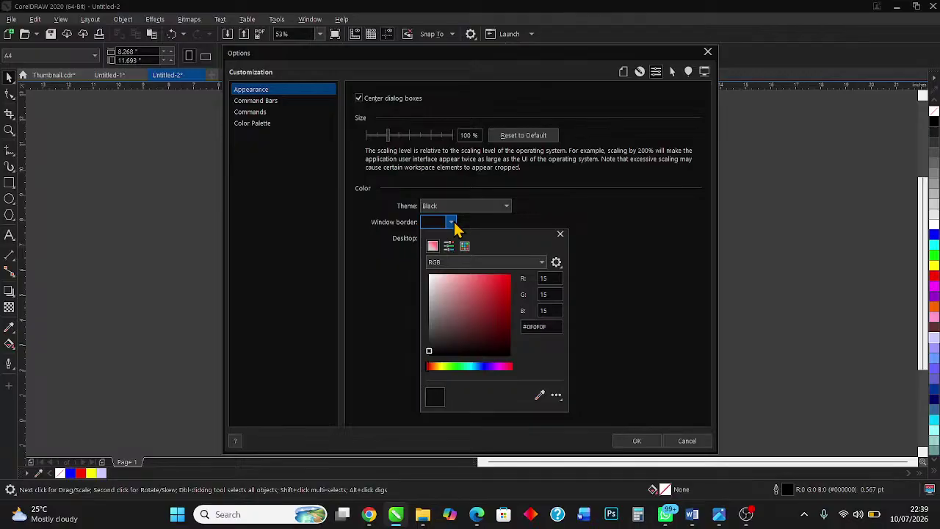
{"action": "left_click", "coordinate": [623, 218]}
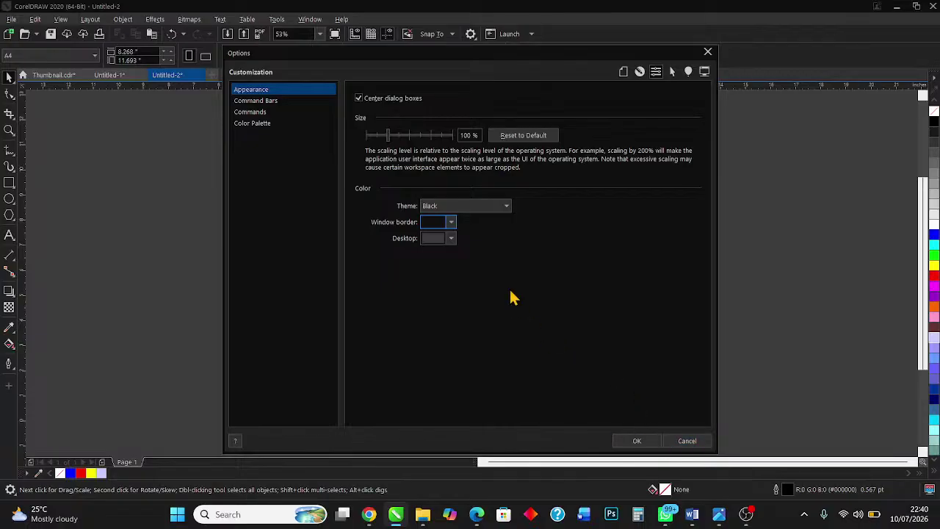
{"action": "left_click", "coordinate": [683, 444]}
{"action": "left_click", "coordinate": [683, 442]}
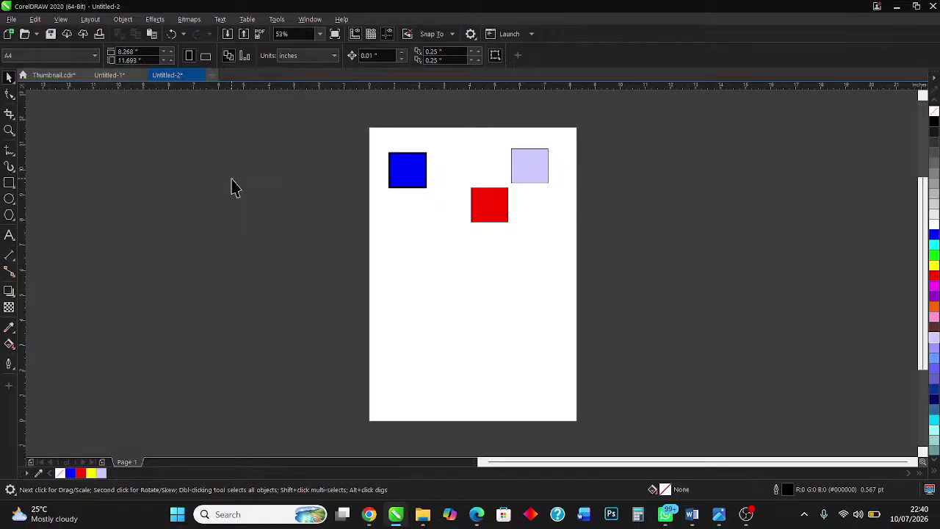
- Switch to the Untitled-1 document to view its title artwork
{"action": "left_click", "coordinate": [108, 76]}
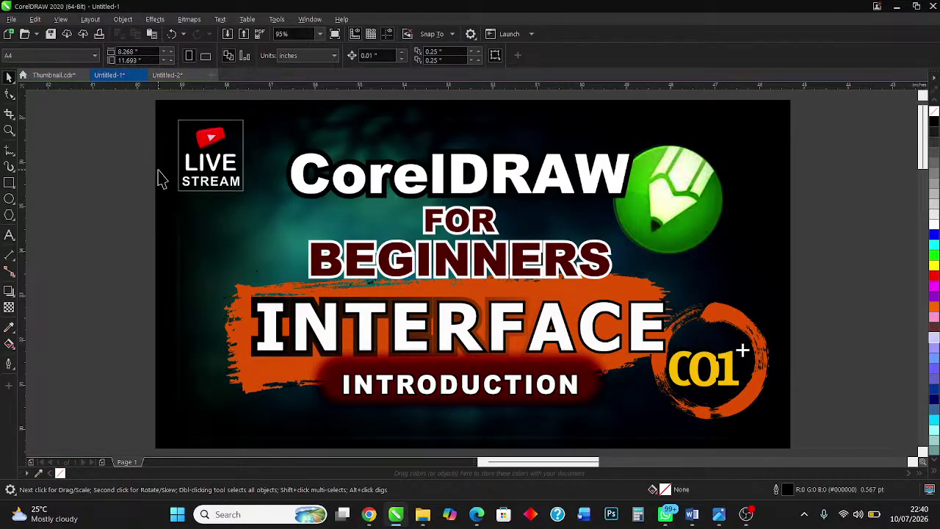
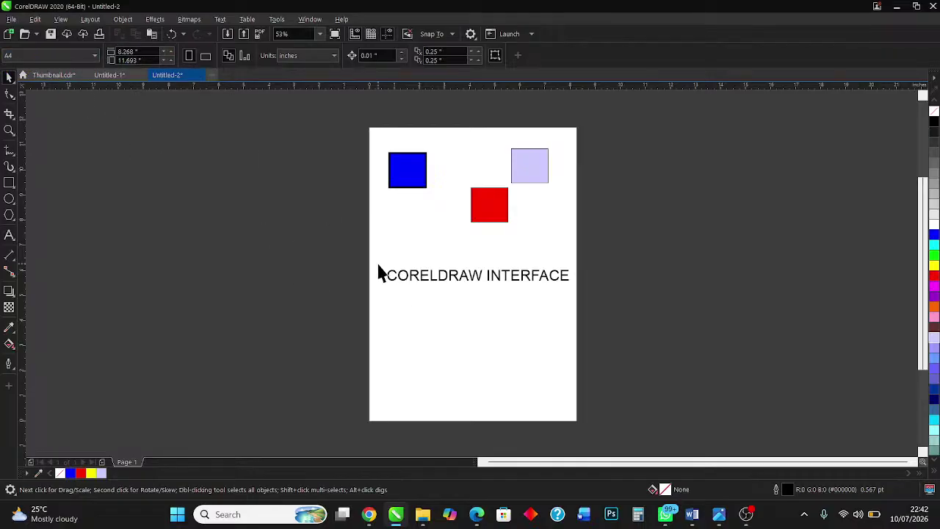
- Move the CORELDRAW INTERFACE text lower on the page of Untitled-2, centred at about X 4.47, Y 4.87 inches
{"action": "left_click", "coordinate": [415, 286]}
{"action": "left_click_drag", "start_coordinate": [415, 286], "coordinate": [406, 296]}
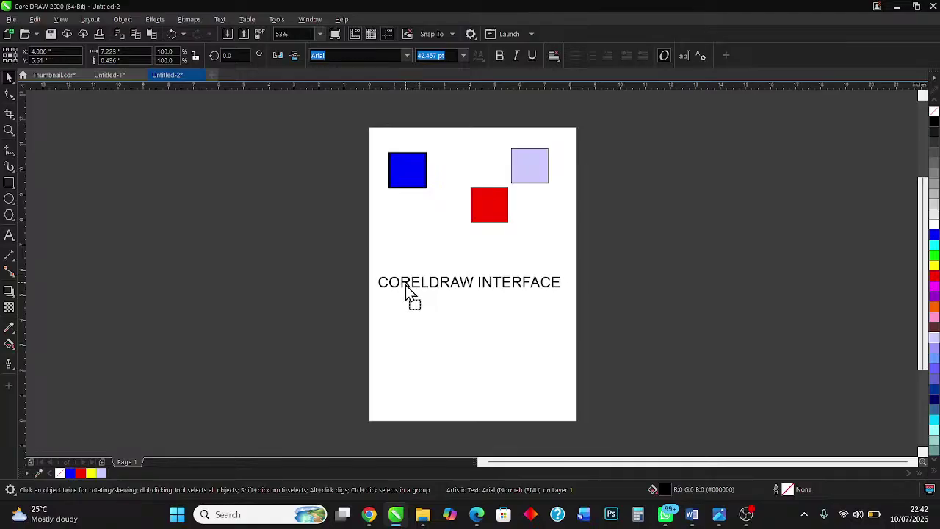
{"action": "left_click", "coordinate": [291, 294]}
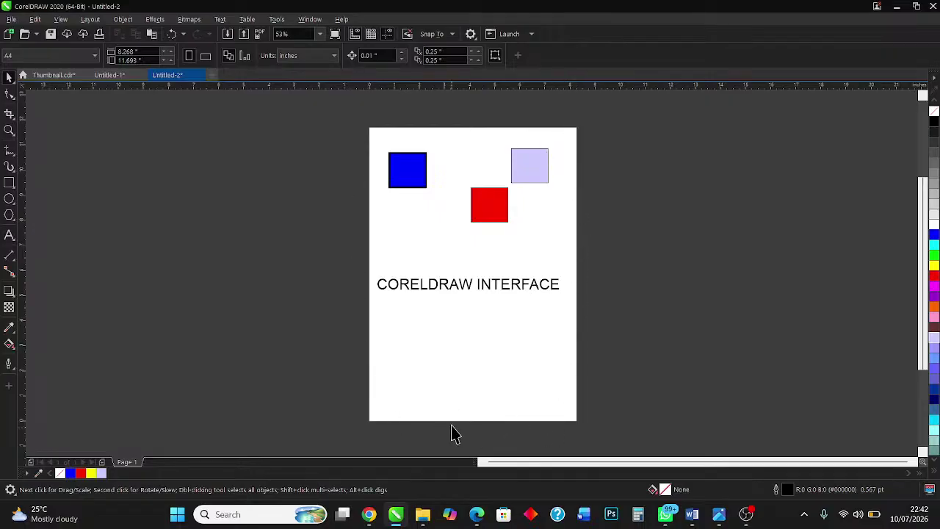
{"action": "left_click", "coordinate": [404, 286]}
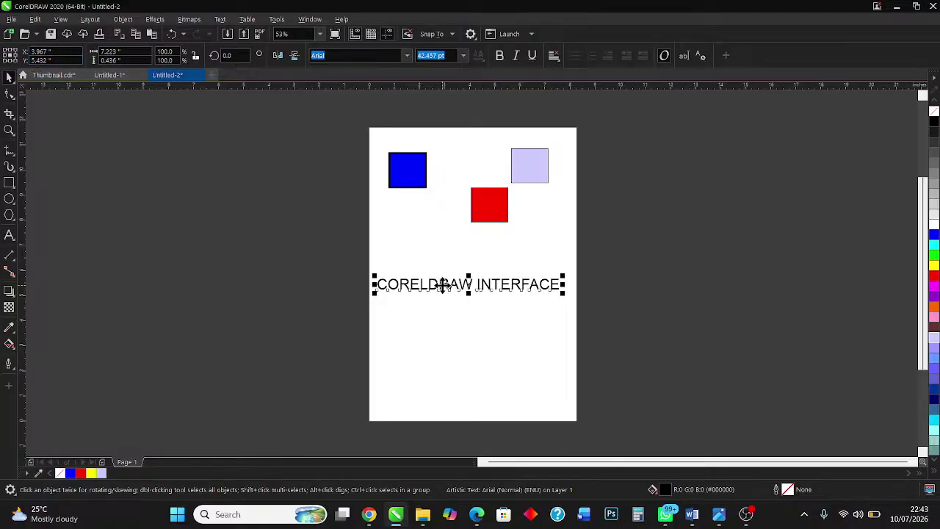
{"action": "left_click_drag", "start_coordinate": [443, 283], "coordinate": [460, 310]}
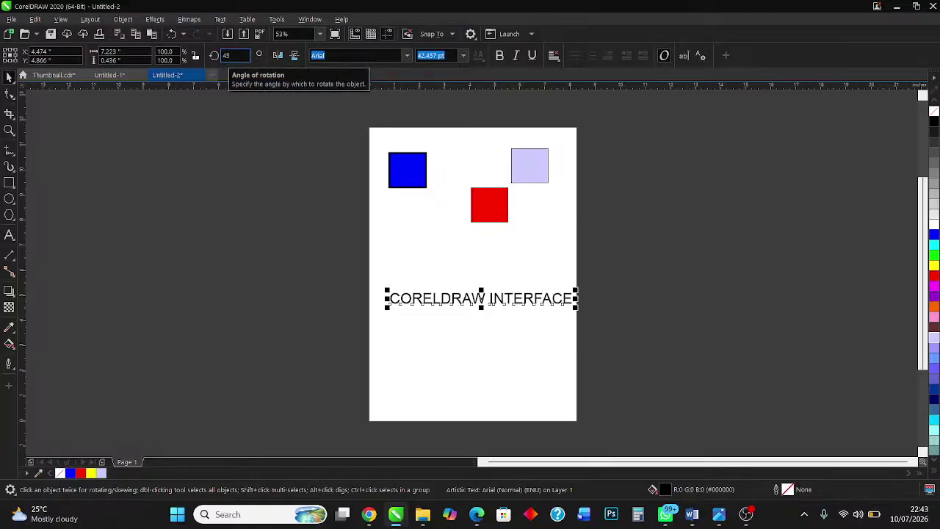
- Rotate the CORELDRAW INTERFACE text by 45 degrees, undo the rotation and deselect the text
{"action": "key", "text": "Return"}
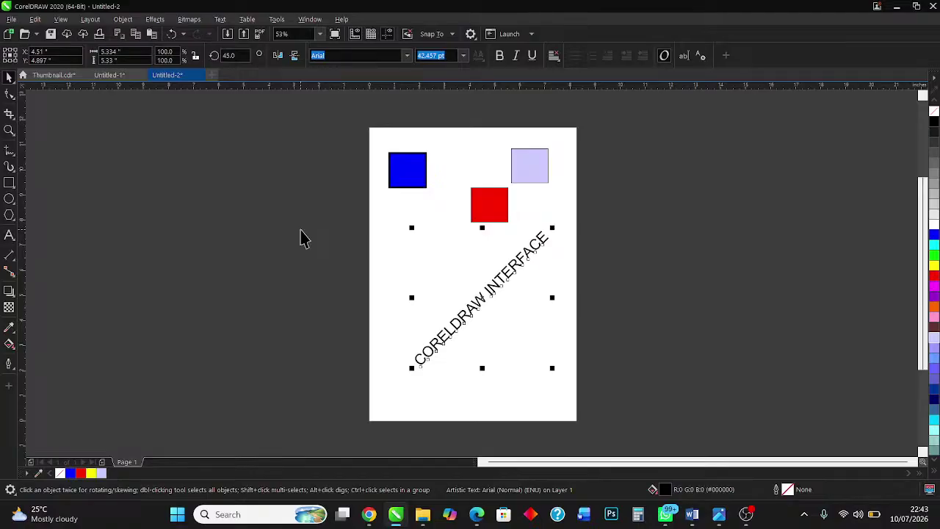
{"action": "key", "text": "ctrl+z"}
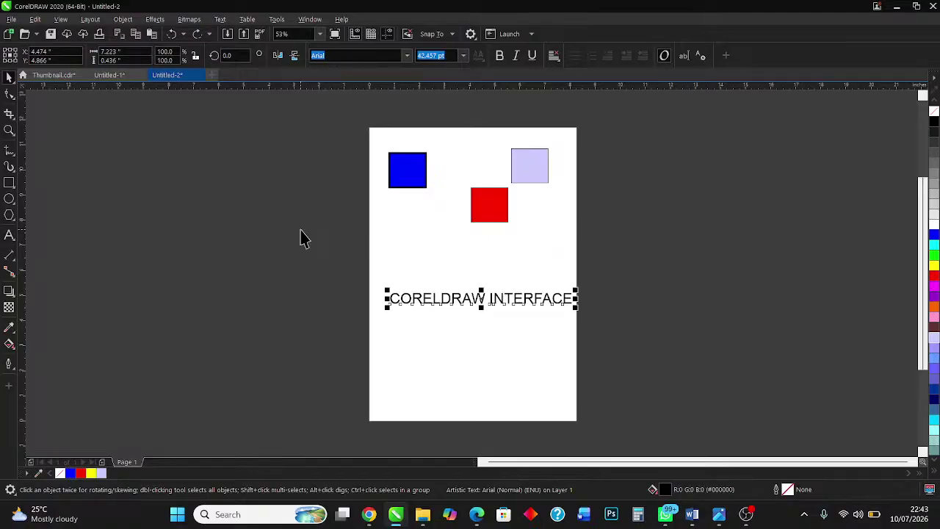
{"action": "left_click", "coordinate": [421, 306]}
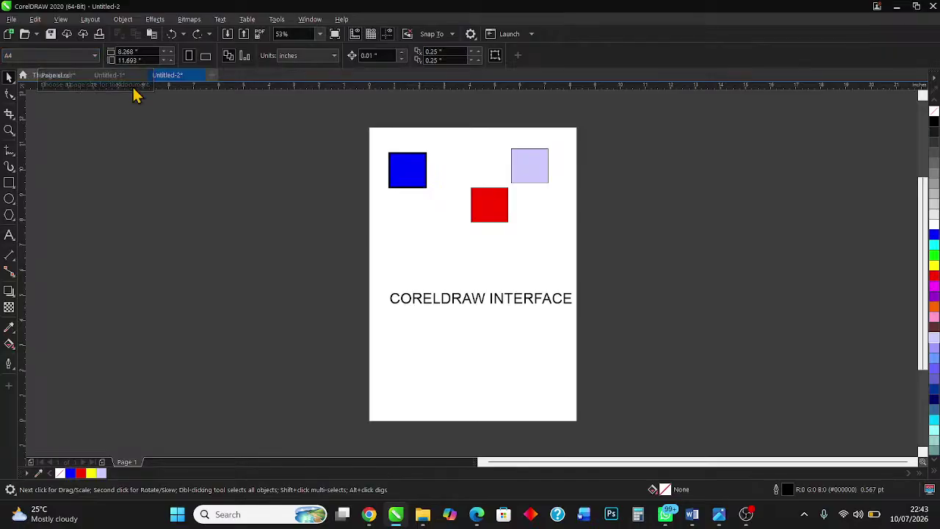
- Move the CORELDRAW INTERFACE text up to about X 3.99, Y 6.23 inches and set its font to Bookman Old Style
{"action": "left_click", "coordinate": [463, 301]}
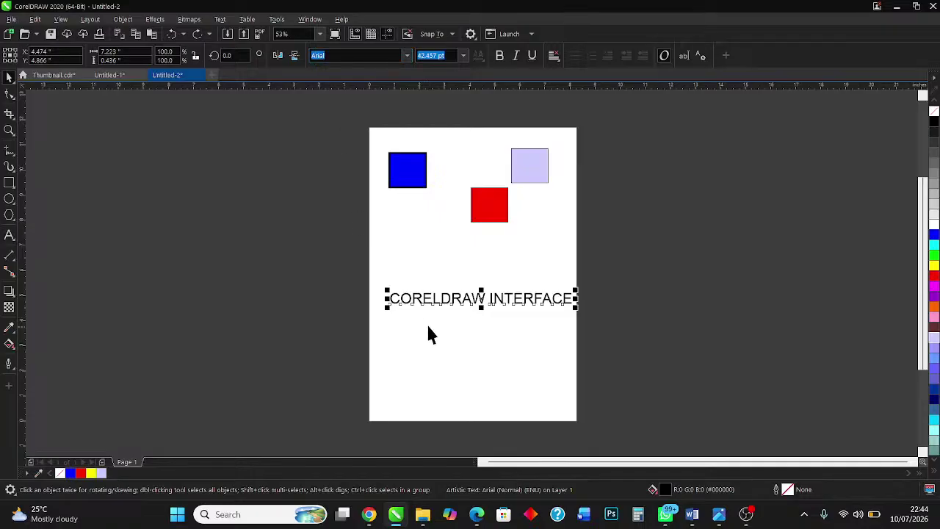
{"action": "left_click_drag", "start_coordinate": [415, 298], "coordinate": [404, 265]}
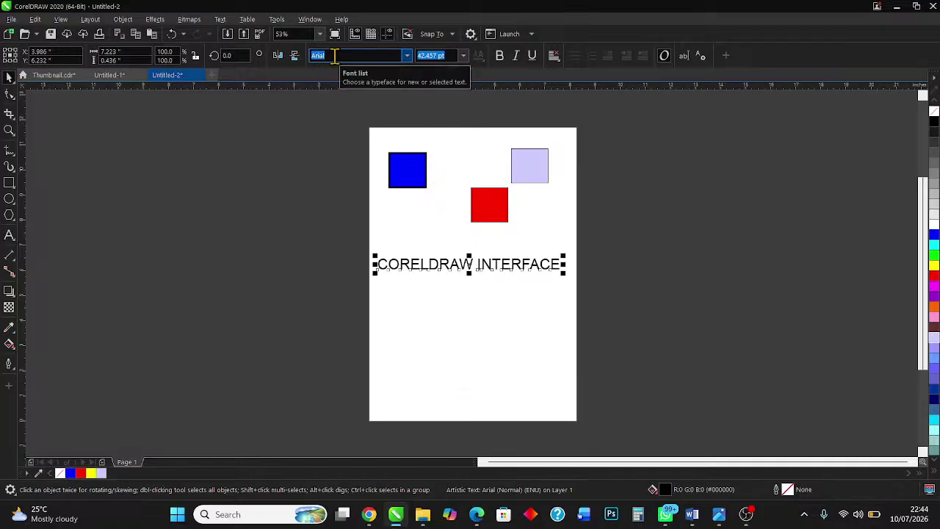
{"action": "left_click", "coordinate": [408, 58]}
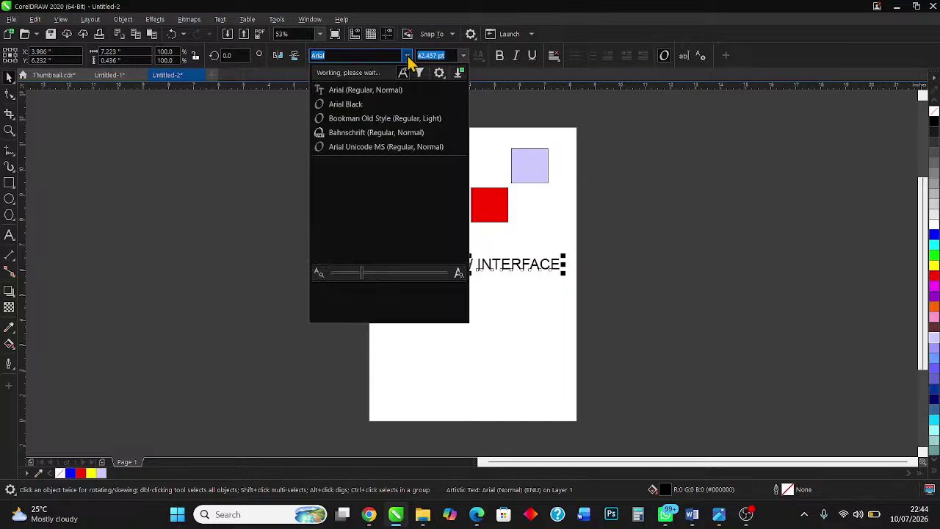
{"action": "left_click", "coordinate": [353, 122]}
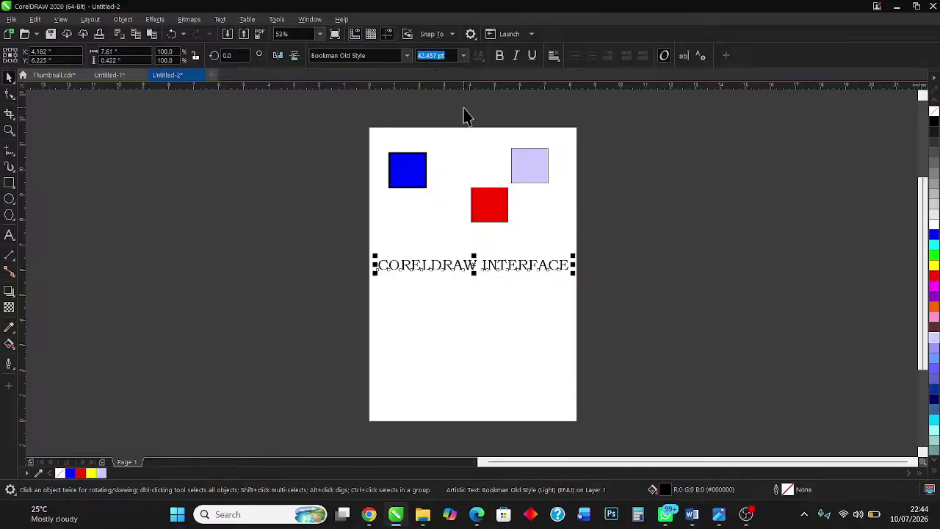
- Toggle bold on and off for the CORELDRAW INTERFACE text, leaving it bold
{"action": "left_click", "coordinate": [499, 61]}
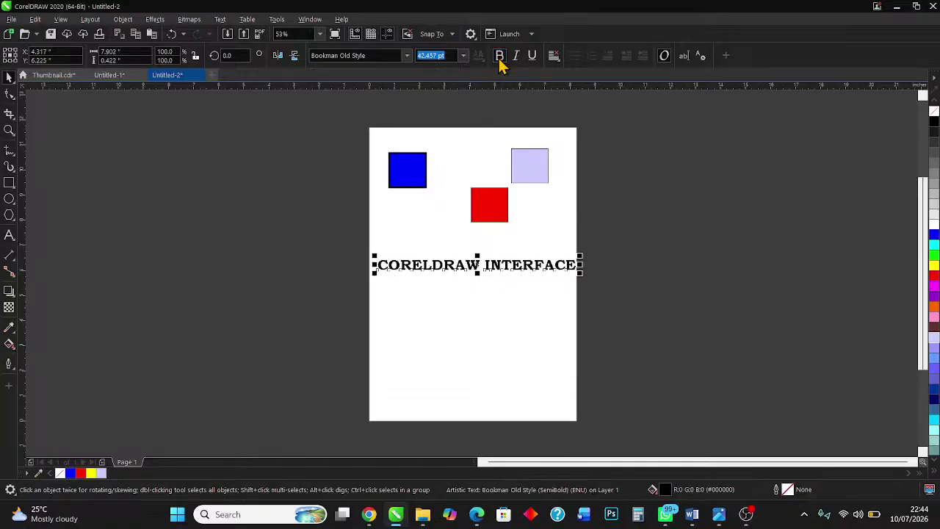
{"action": "left_click", "coordinate": [499, 61]}
{"action": "left_click", "coordinate": [500, 59]}
{"action": "left_click", "coordinate": [499, 57]}
{"action": "left_click", "coordinate": [499, 57]}
{"action": "left_click", "coordinate": [500, 57]}
{"action": "left_click", "coordinate": [499, 58]}
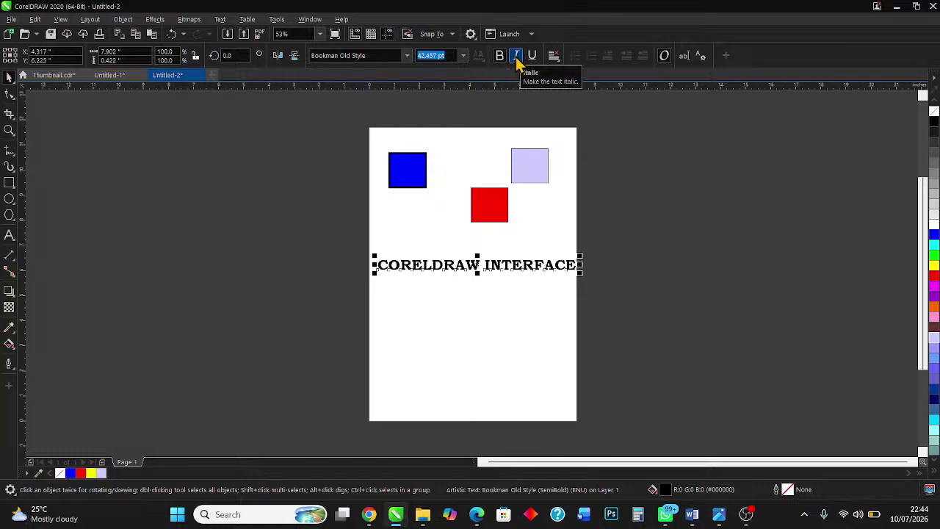
- Try italic styling on the CORELDRAW INTERFACE text and turn it off again
{"action": "left_click", "coordinate": [517, 57]}
{"action": "left_click", "coordinate": [517, 58]}
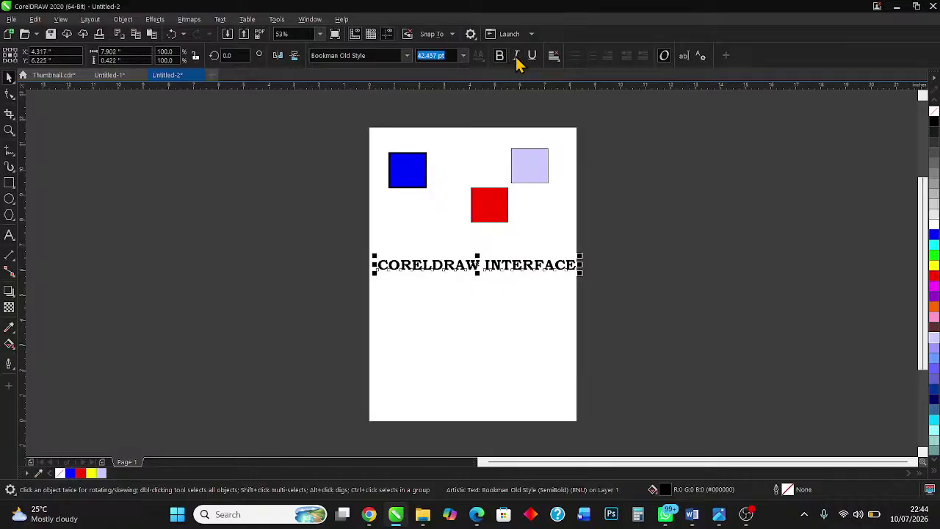
{"action": "left_click", "coordinate": [517, 59]}
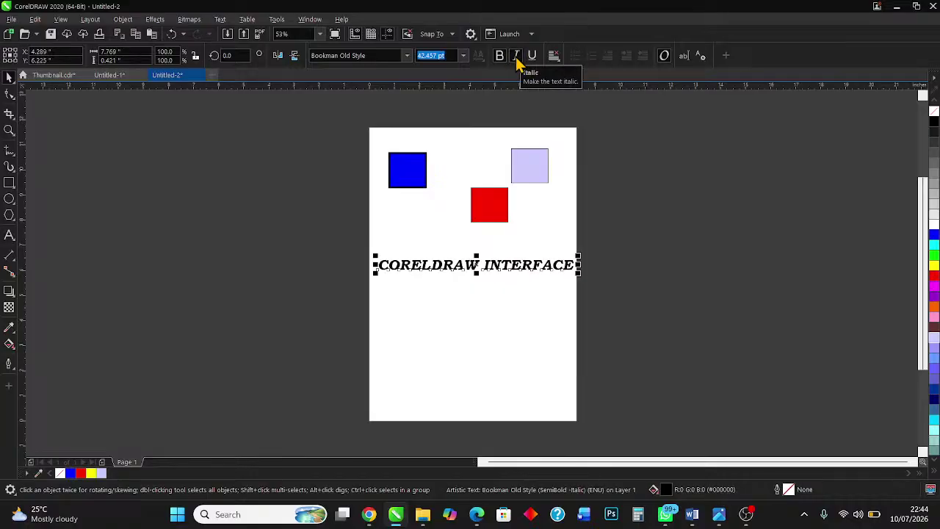
{"action": "left_click", "coordinate": [517, 59]}
{"action": "left_click", "coordinate": [517, 59]}
{"action": "left_click", "coordinate": [517, 59]}
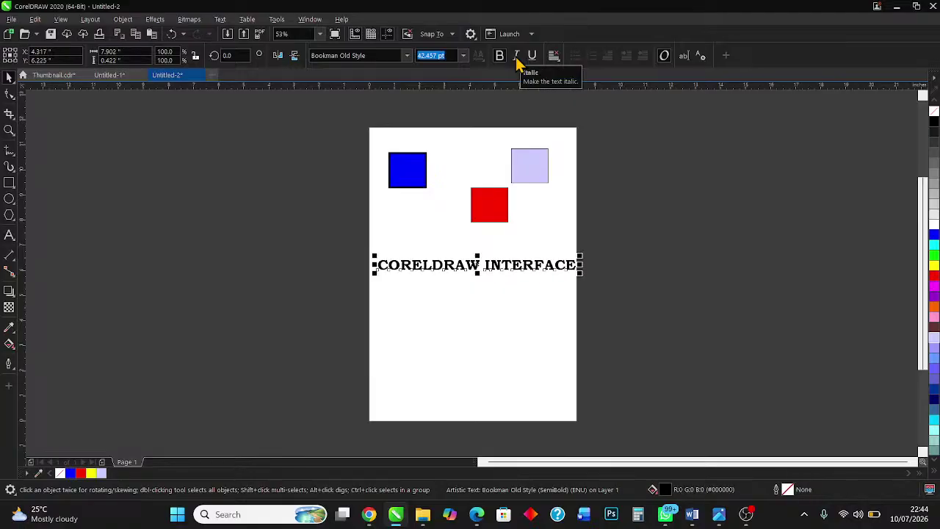
- Underline the CORELDRAW INTERFACE text and preview the text alignment choices without picking one
{"action": "left_click", "coordinate": [533, 62]}
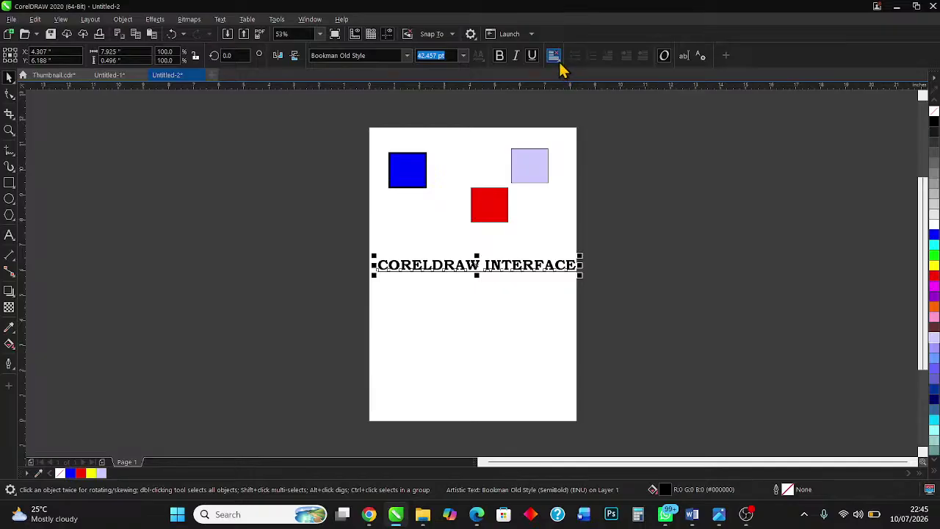
{"action": "left_click", "coordinate": [560, 62]}
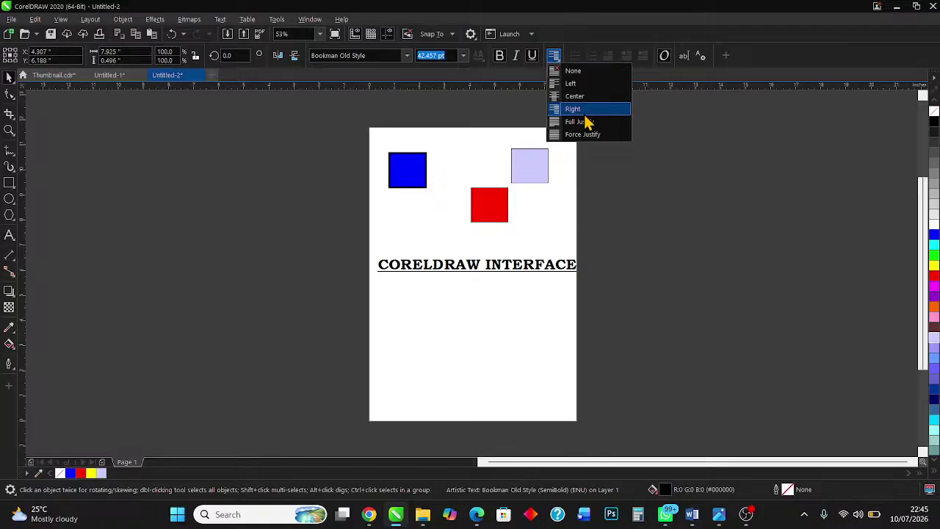
{"action": "left_click", "coordinate": [595, 223]}
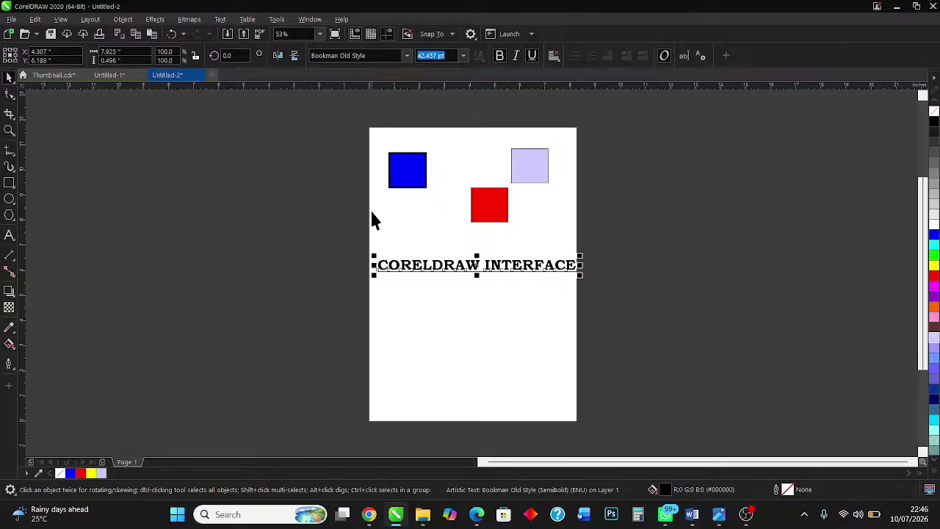
- Enlarge the blue square to about 2.51 by 2.34 inches and move it into the page's upper-left corner
{"action": "left_click", "coordinate": [405, 181]}
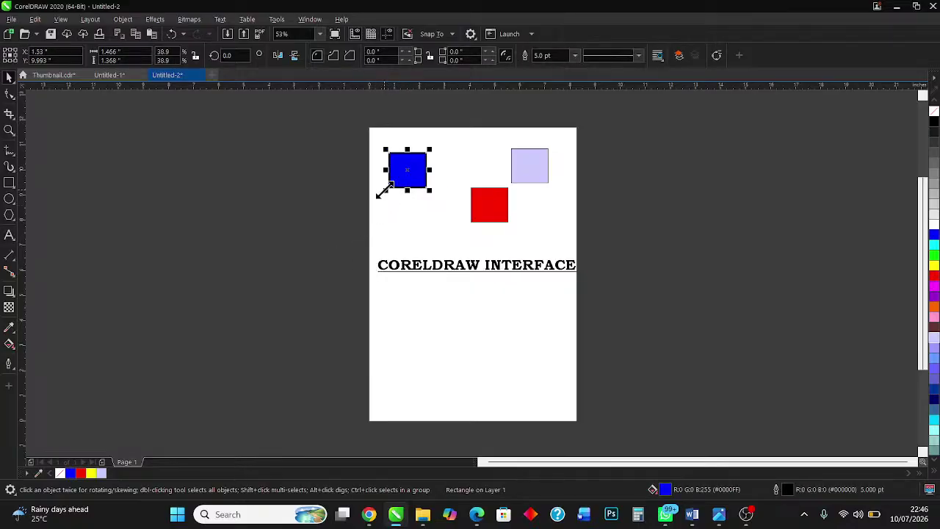
{"action": "left_click_drag", "start_coordinate": [385, 190], "coordinate": [359, 214]}
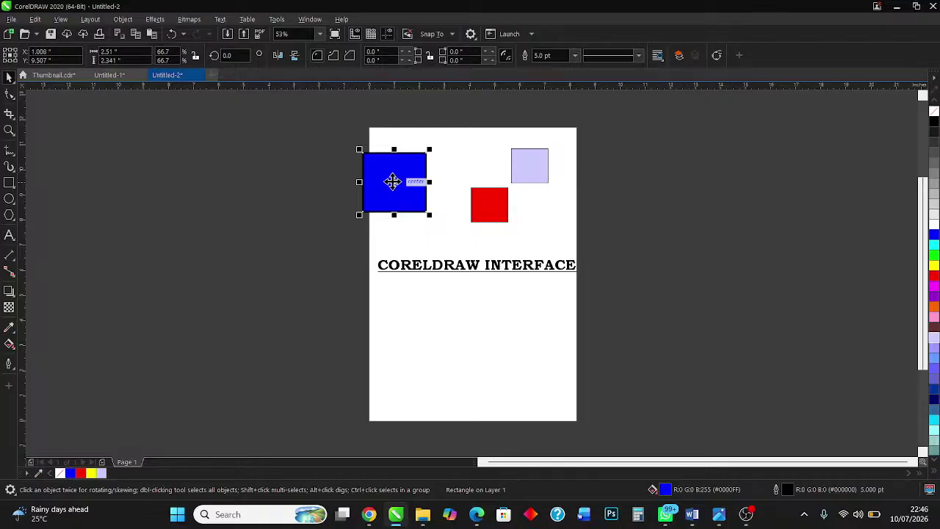
{"action": "left_click_drag", "start_coordinate": [393, 182], "coordinate": [402, 161]}
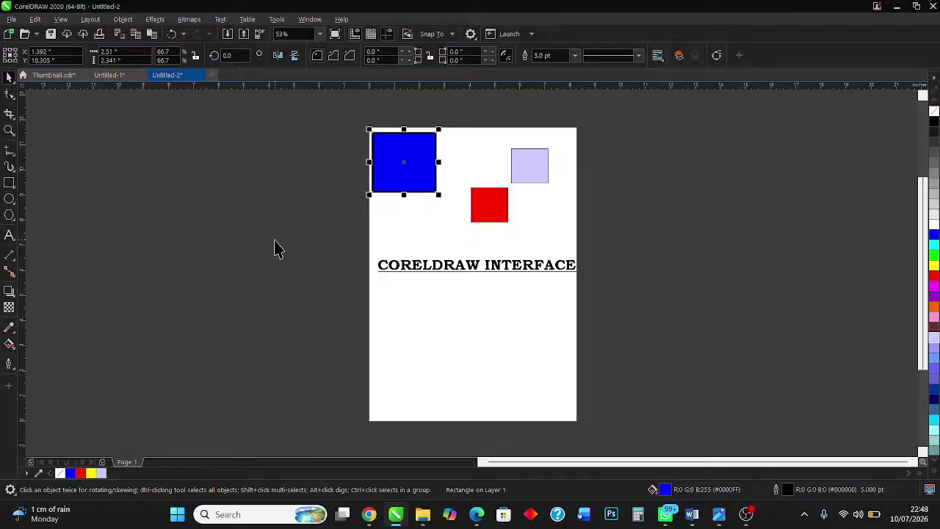
- Enlarge the red square to about 2.52 by 2.35 inches and place it directly beside the blue square
{"action": "left_click", "coordinate": [490, 207]}
{"action": "left_click_drag", "start_coordinate": [469, 224], "coordinate": [453, 238]}
{"action": "left_click_drag", "start_coordinate": [473, 202], "coordinate": [460, 147]}
- Enlarge the lavender square to about 2.38 by 2.22 inches and move it up into the page's upper-right corner
{"action": "left_click_drag", "start_coordinate": [502, 191], "coordinate": [566, 203]}
{"action": "left_click", "coordinate": [521, 174]}
{"action": "left_click_drag", "start_coordinate": [564, 144], "coordinate": [572, 131]}
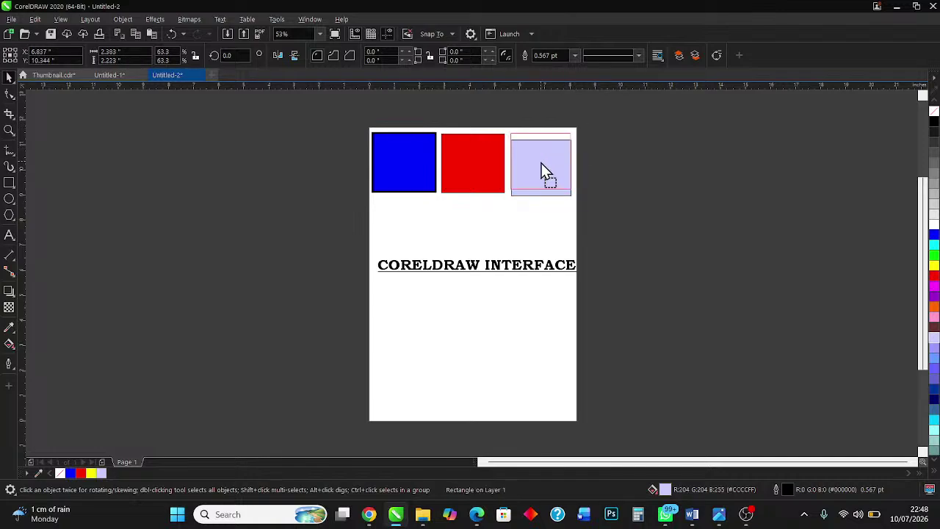
{"action": "left_click_drag", "start_coordinate": [544, 170], "coordinate": [539, 159]}
- Align the top edges of the blue, red and lavender squares, and deselect them
{"action": "left_click_drag", "start_coordinate": [620, 113], "coordinate": [333, 224]}
{"action": "key", "text": "t"}
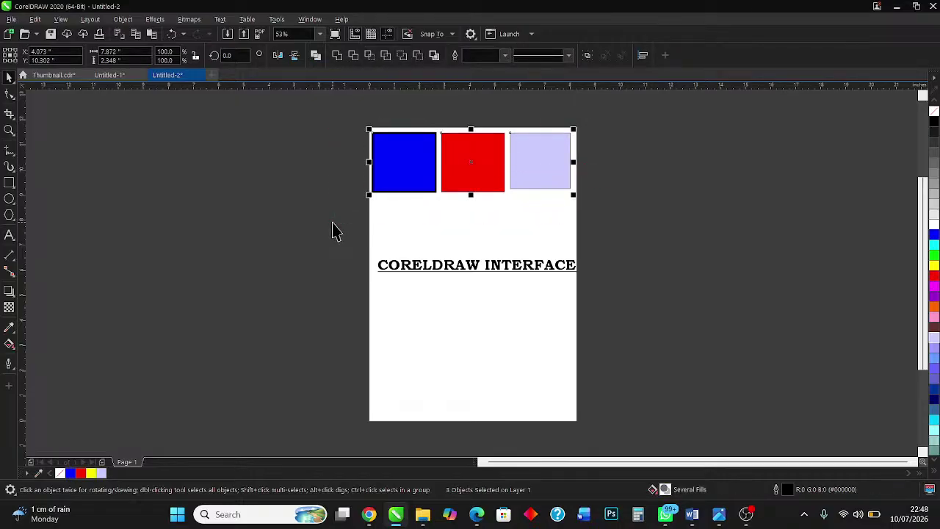
{"action": "left_click", "coordinate": [488, 220]}
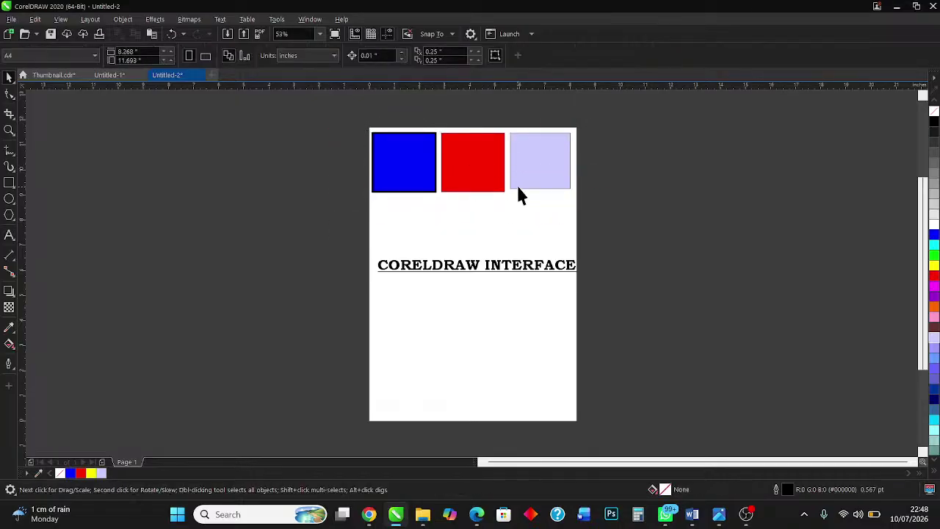
- Enlarge the lavender square to about 2.52 by 2.35 inches and nudge the red square left to even the gaps
{"action": "left_click", "coordinate": [515, 183]}
{"action": "left_click_drag", "start_coordinate": [506, 191], "coordinate": [499, 199]}
{"action": "left_click", "coordinate": [493, 220]}
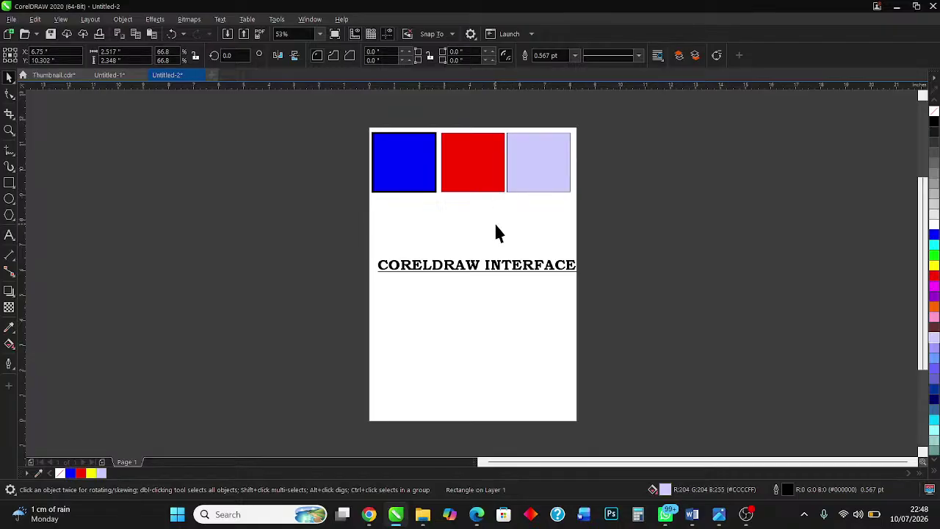
{"action": "left_click", "coordinate": [473, 165]}
{"action": "key", "text": "Left"}
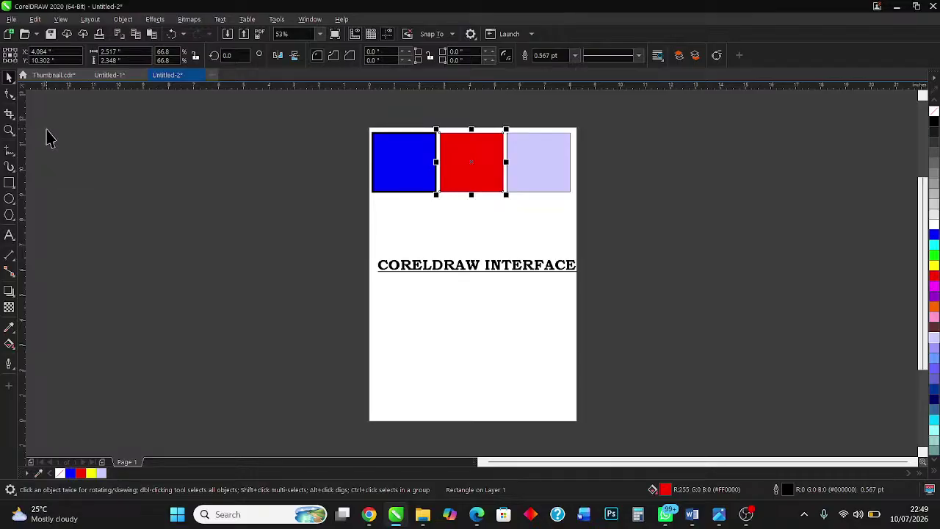
- Examine the Pick tool and the tools grouped with Shape and Crop, such as Smooth, Twirl, Knife and Eraser
{"action": "left_click", "coordinate": [10, 82]}
{"action": "left_click", "coordinate": [9, 96]}
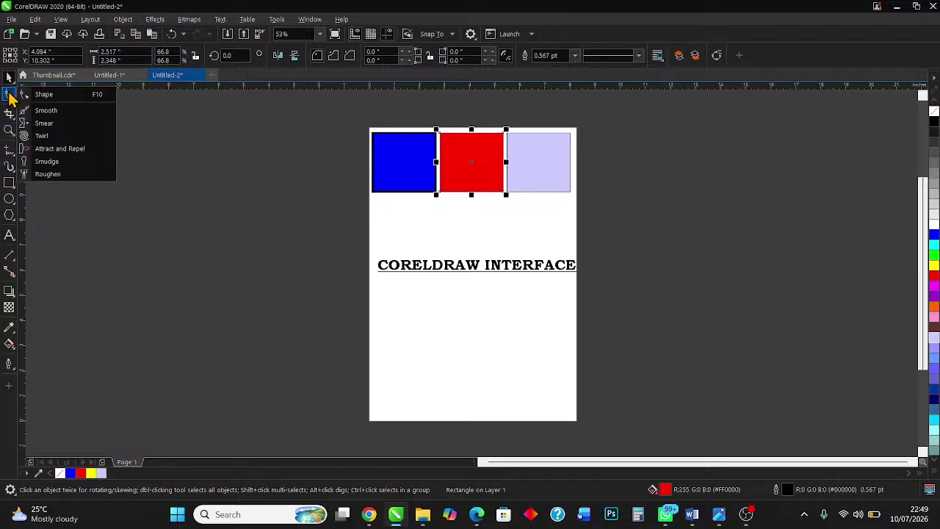
{"action": "left_click", "coordinate": [11, 99]}
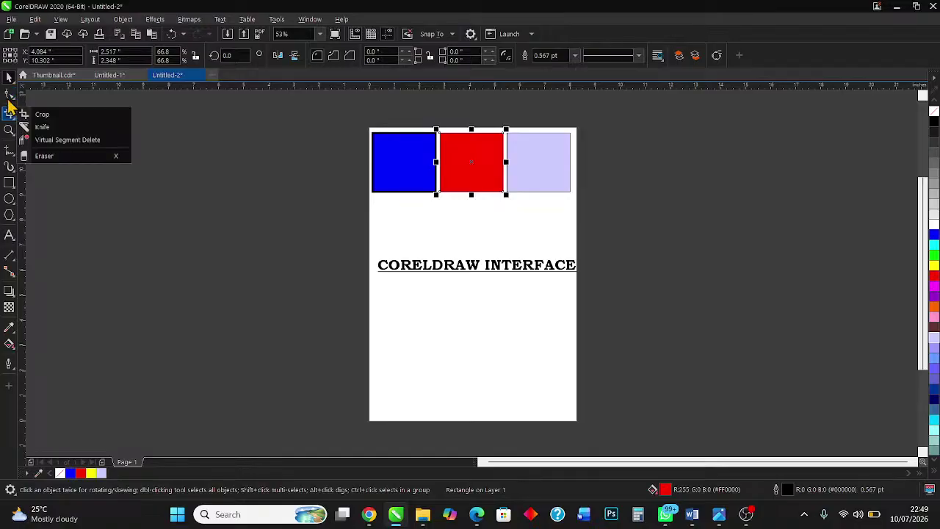
{"action": "mouse_move", "coordinate": [12, 103]}
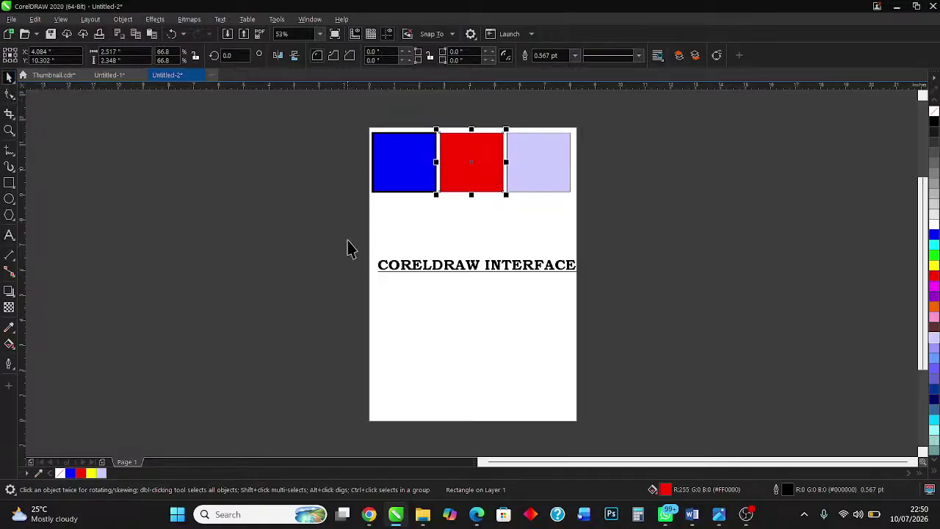
- Move the red square off the page into the empty workspace left of it, and leave all objects deselected
{"action": "left_click", "coordinate": [432, 246]}
{"action": "left_click", "coordinate": [459, 173]}
{"action": "left_click_drag", "start_coordinate": [465, 159], "coordinate": [244, 216]}
{"action": "left_click", "coordinate": [287, 210]}
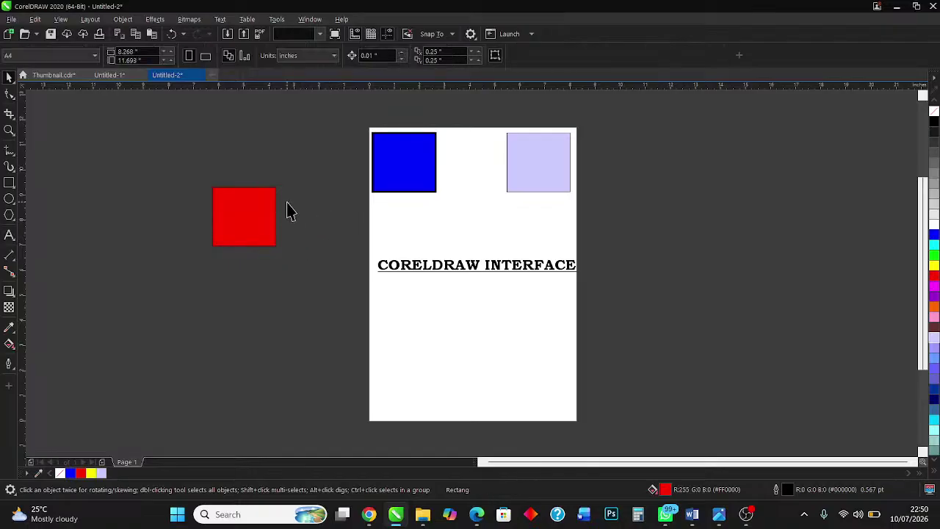
{"action": "left_click", "coordinate": [401, 182]}
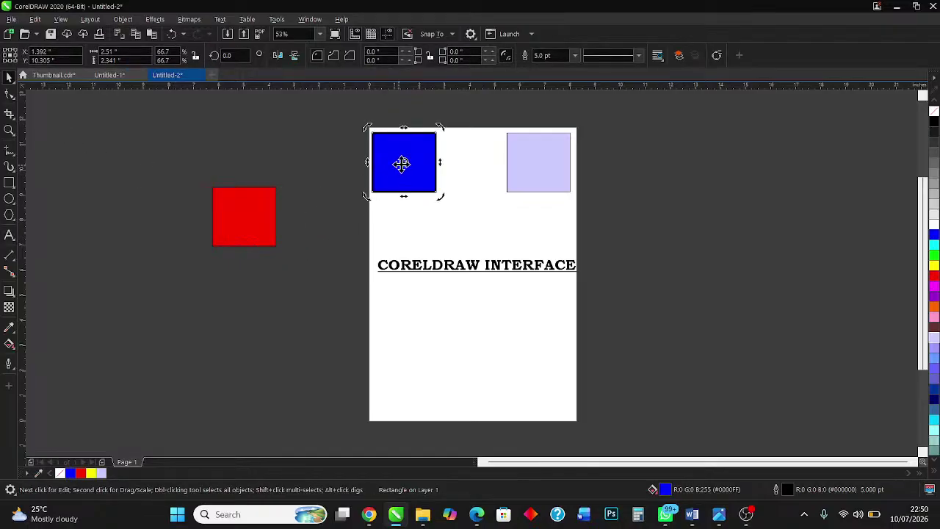
{"action": "left_click", "coordinate": [305, 231]}
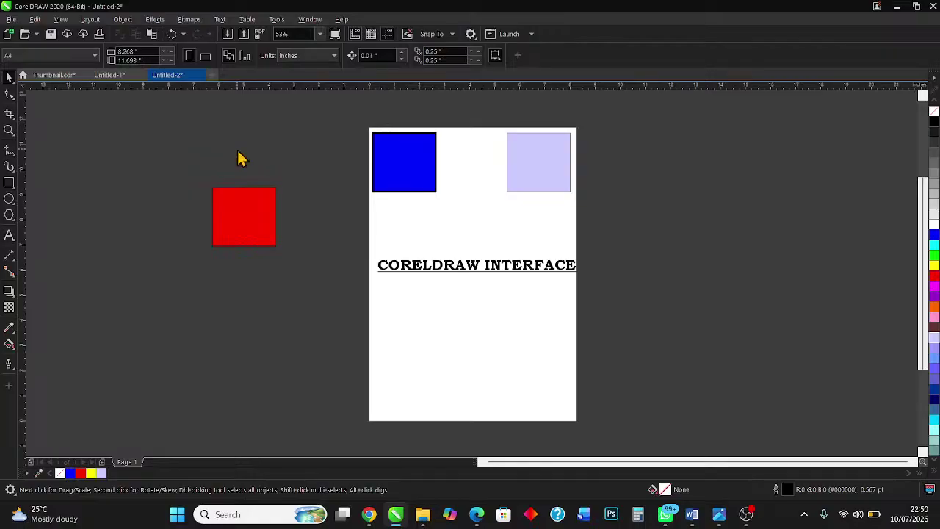
- Switch between the Shape and Pick tools, examine the tools grouped with Shape, and leave the Shape tool active
{"action": "key", "text": "F10"}
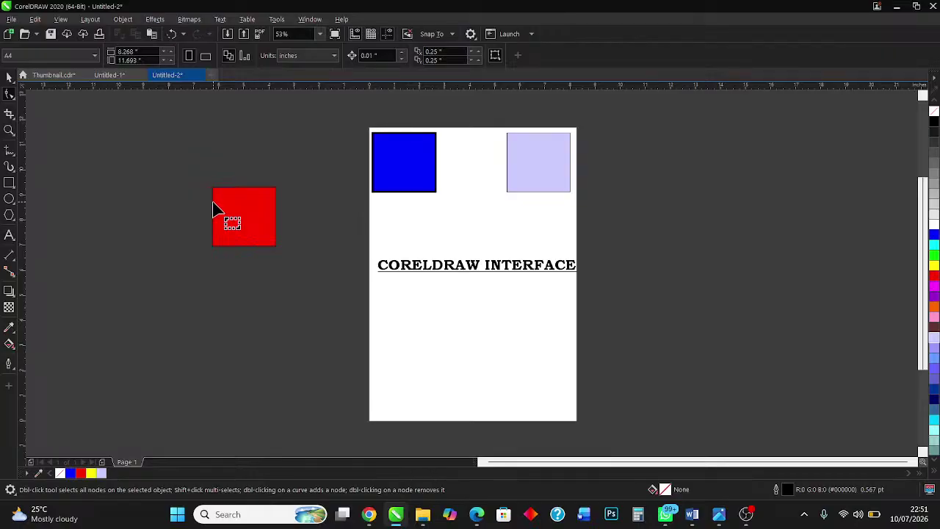
{"action": "left_click", "coordinate": [9, 78]}
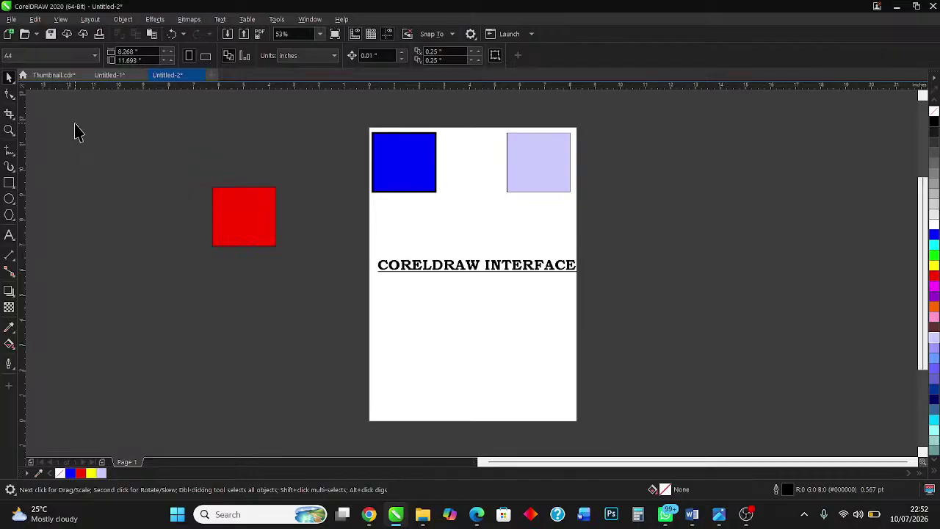
{"action": "left_click", "coordinate": [8, 97]}
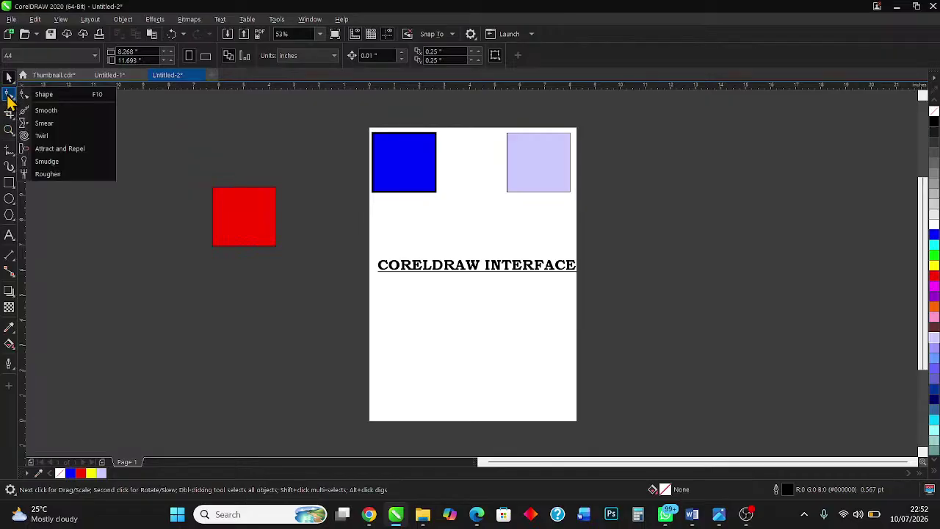
{"action": "left_click", "coordinate": [176, 212]}
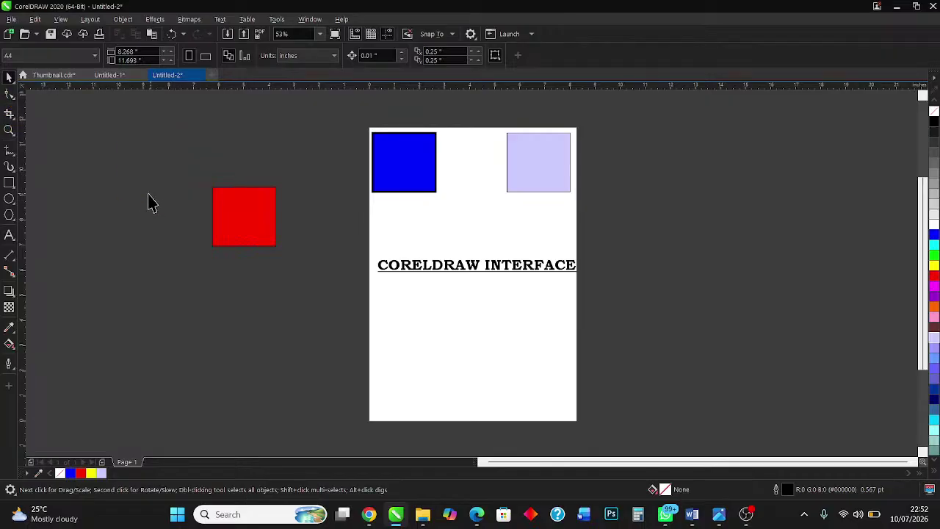
{"action": "key", "text": "F10"}
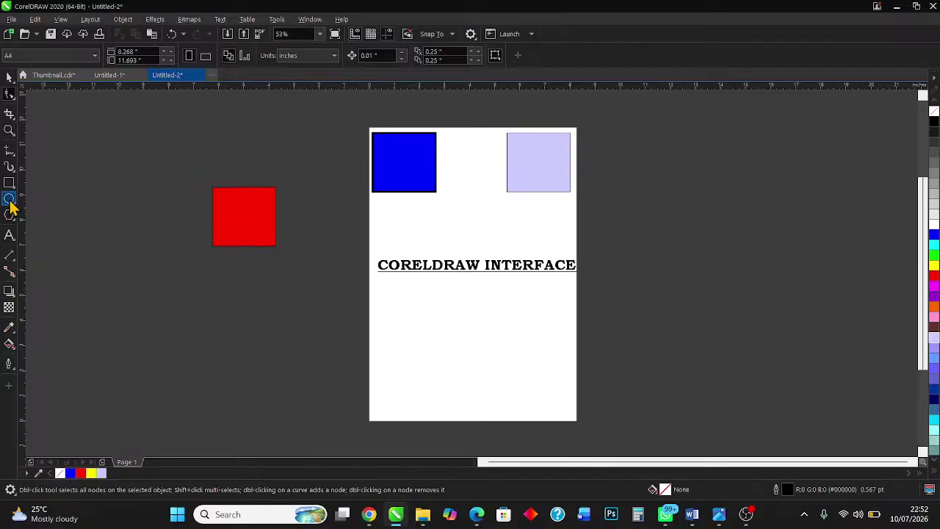
{"action": "left_click_drag", "start_coordinate": [10, 210], "coordinate": [68, 204]}
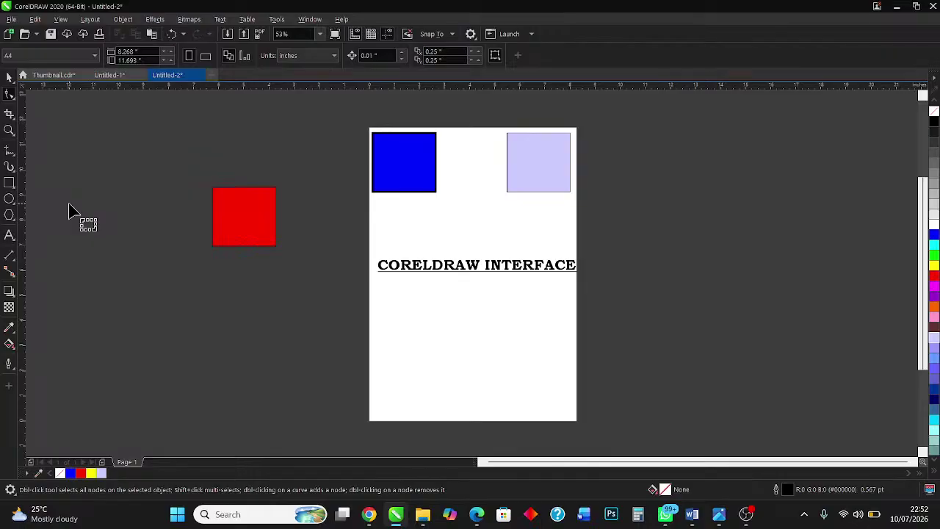
- Activate the Pick tool and move the blue square off the page to just below the red square
{"action": "left_click_drag", "start_coordinate": [69, 211], "coordinate": [10, 79]}
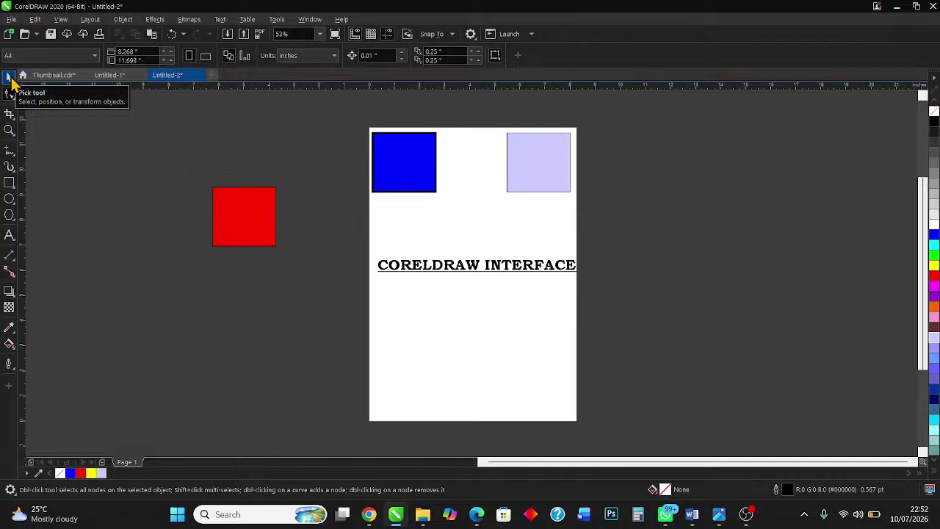
{"action": "left_click", "coordinate": [10, 79]}
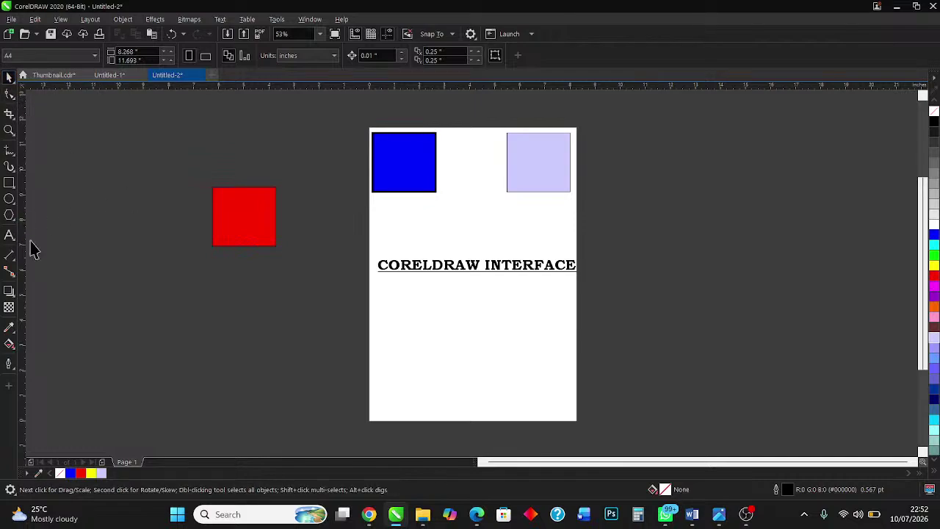
{"action": "left_click", "coordinate": [254, 220]}
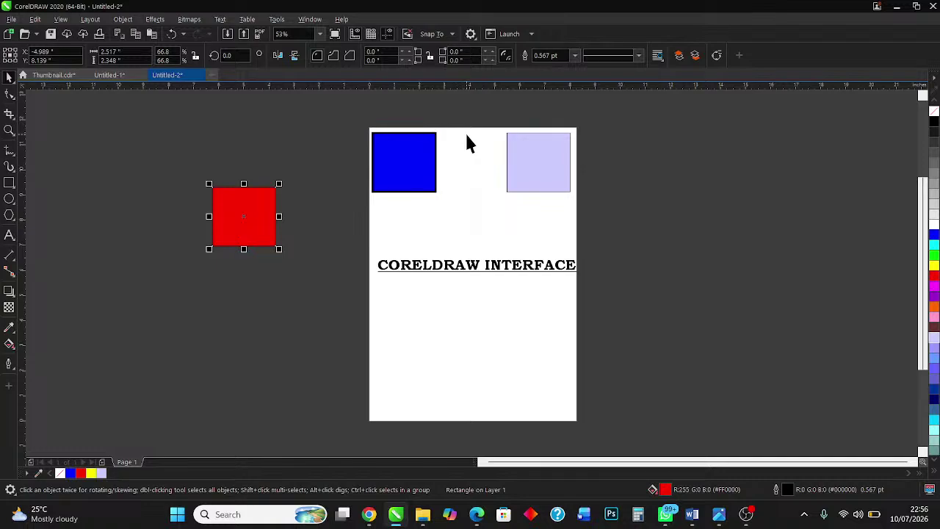
{"action": "left_click", "coordinate": [405, 180]}
{"action": "left_click_drag", "start_coordinate": [411, 162], "coordinate": [250, 291]}
{"action": "left_click", "coordinate": [531, 200]}
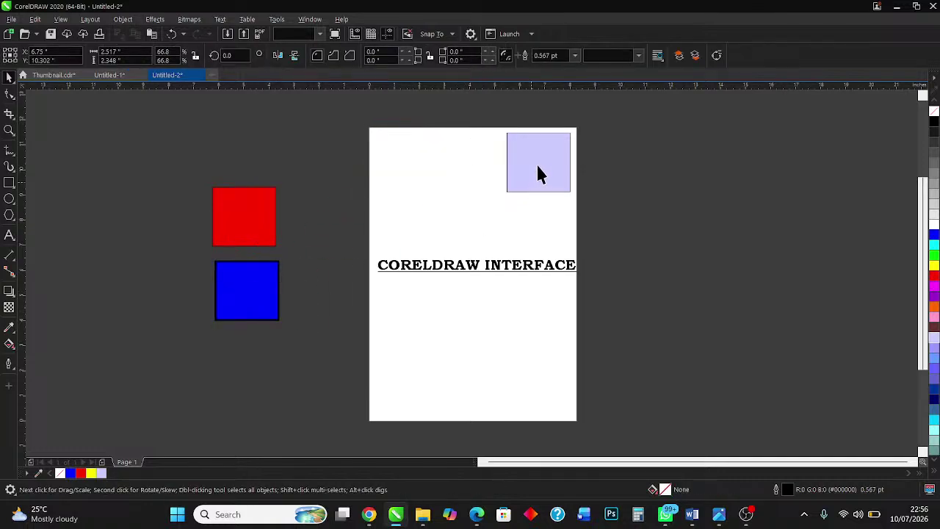
- Move the lavender square off the page above the red square, and the CORELDRAW INTERFACE text into the workspace right of the page
{"action": "left_click", "coordinate": [535, 175]}
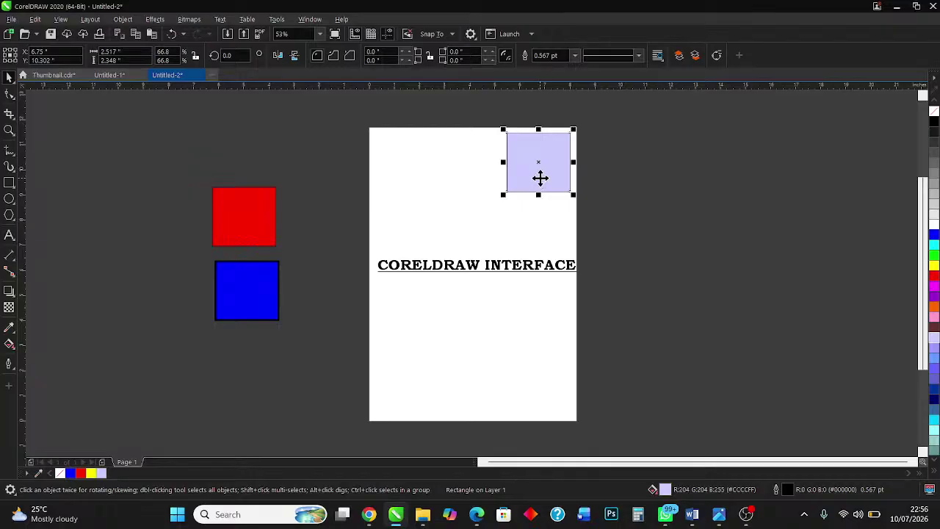
{"action": "left_click_drag", "start_coordinate": [539, 178], "coordinate": [242, 163]}
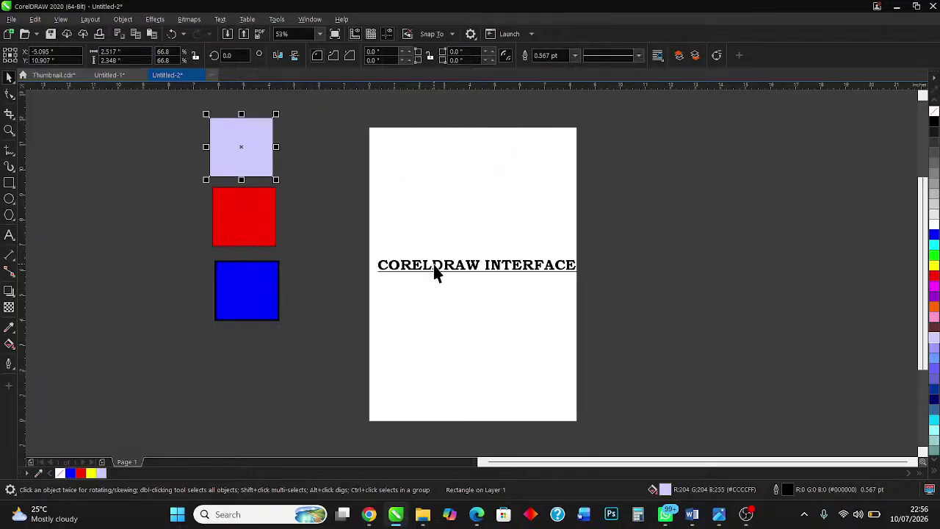
{"action": "left_click_drag", "start_coordinate": [435, 272], "coordinate": [719, 235]}
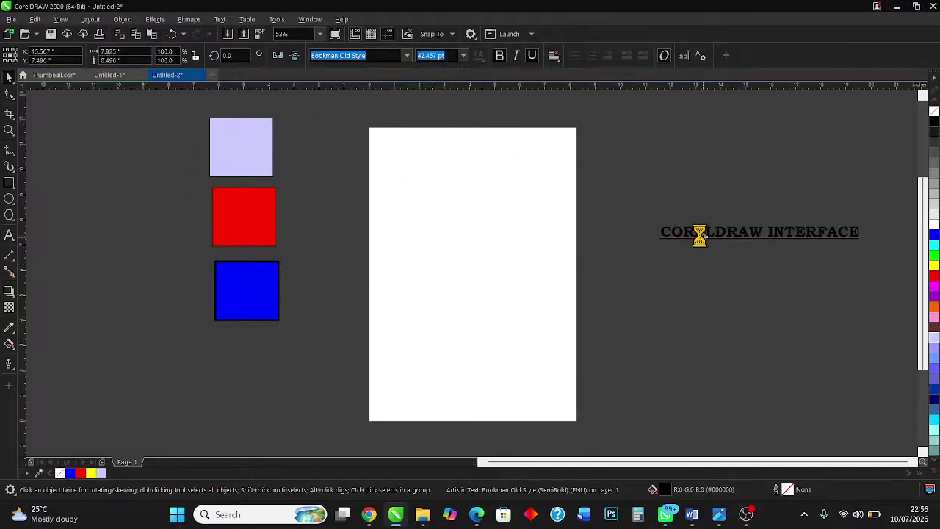
{"action": "left_click", "coordinate": [524, 164]}
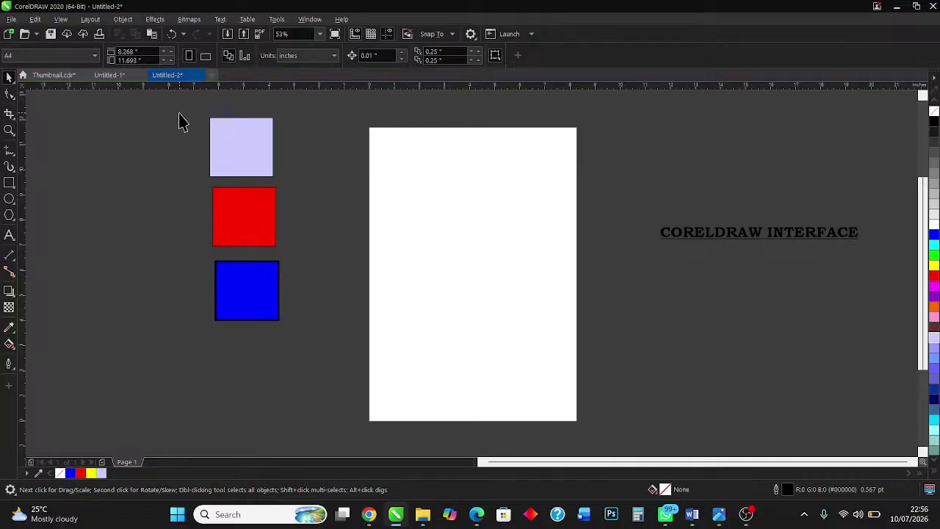
- Rearrange the lavender, red and blue squares into a tighter column in the workspace left of the page
{"action": "left_click_drag", "start_coordinate": [182, 121], "coordinate": [317, 350]}
{"action": "left_click_drag", "start_coordinate": [257, 288], "coordinate": [251, 318]}
{"action": "left_click_drag", "start_coordinate": [252, 269], "coordinate": [233, 248]}
{"action": "left_click_drag", "start_coordinate": [239, 313], "coordinate": [237, 296]}
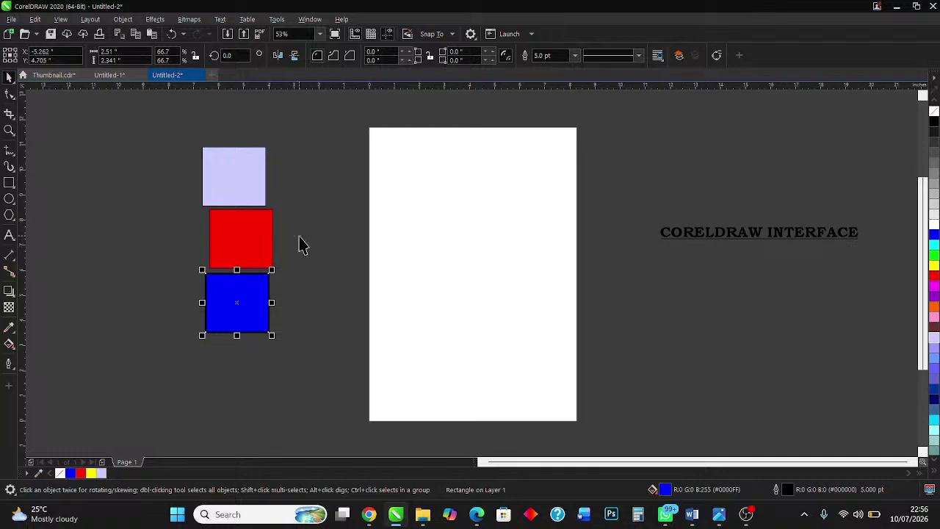
- Move the squares back onto the page, with lavender in the upper-left corner, red beside it and blue below lavender
{"action": "left_click_drag", "start_coordinate": [233, 174], "coordinate": [409, 177]}
{"action": "left_click_drag", "start_coordinate": [257, 245], "coordinate": [491, 160]}
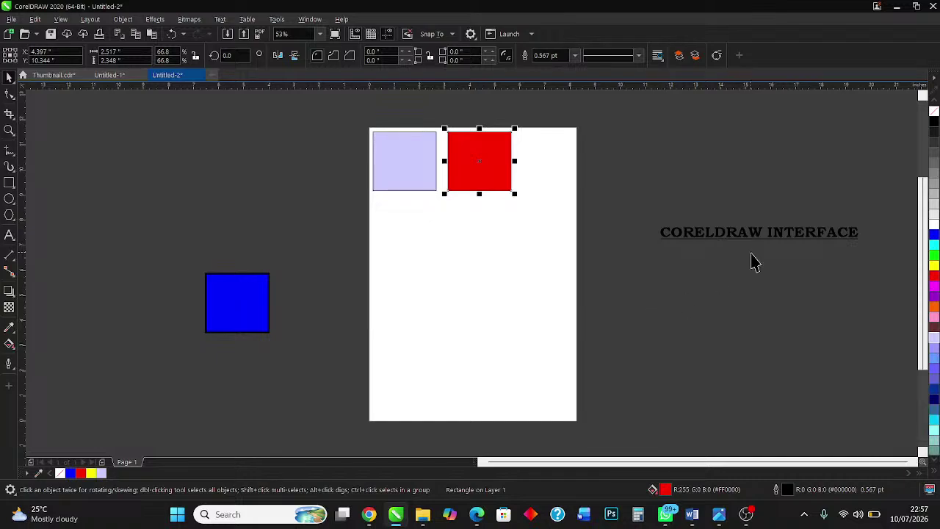
{"action": "left_click", "coordinate": [210, 300]}
{"action": "left_click_drag", "start_coordinate": [210, 300], "coordinate": [375, 230]}
- Remove the fill from all three squares, move them together off the page and back onto its upper part, and deselect them
{"action": "left_click_drag", "start_coordinate": [562, 101], "coordinate": [297, 304]}
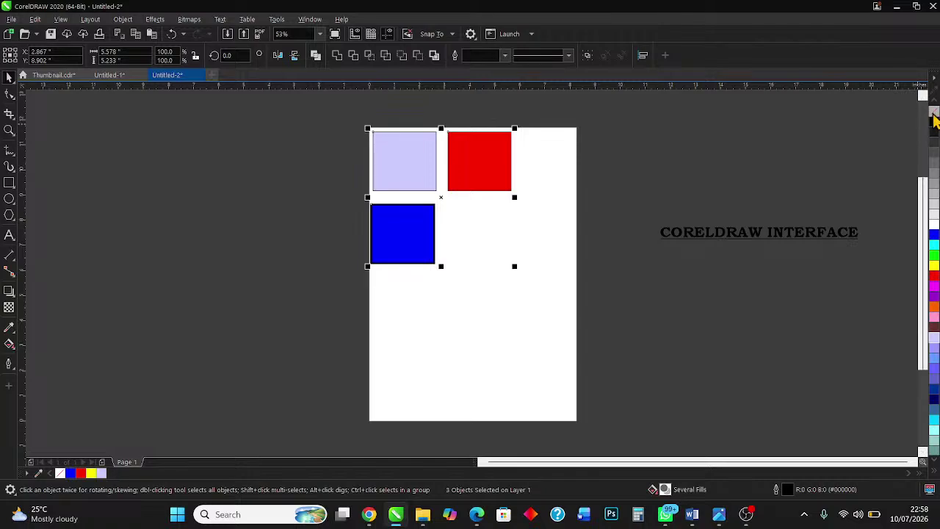
{"action": "left_click", "coordinate": [933, 113]}
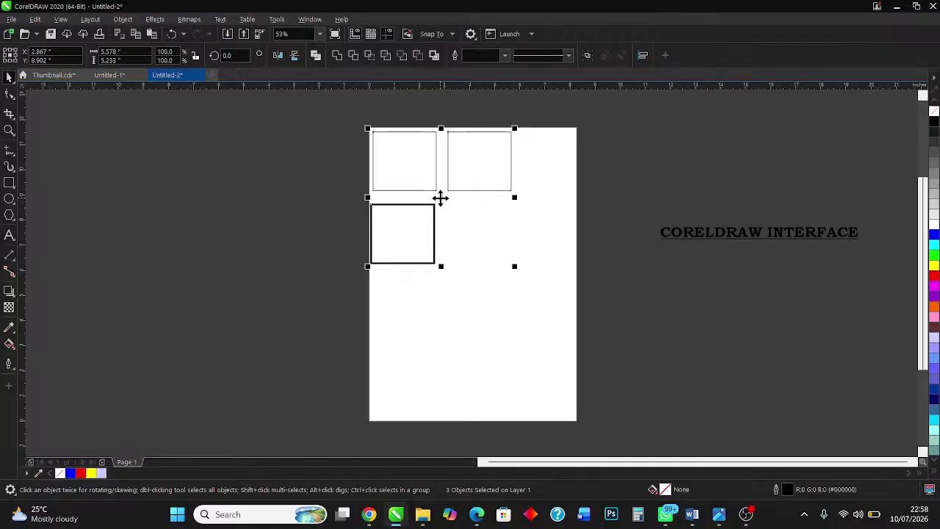
{"action": "left_click_drag", "start_coordinate": [440, 199], "coordinate": [261, 215]}
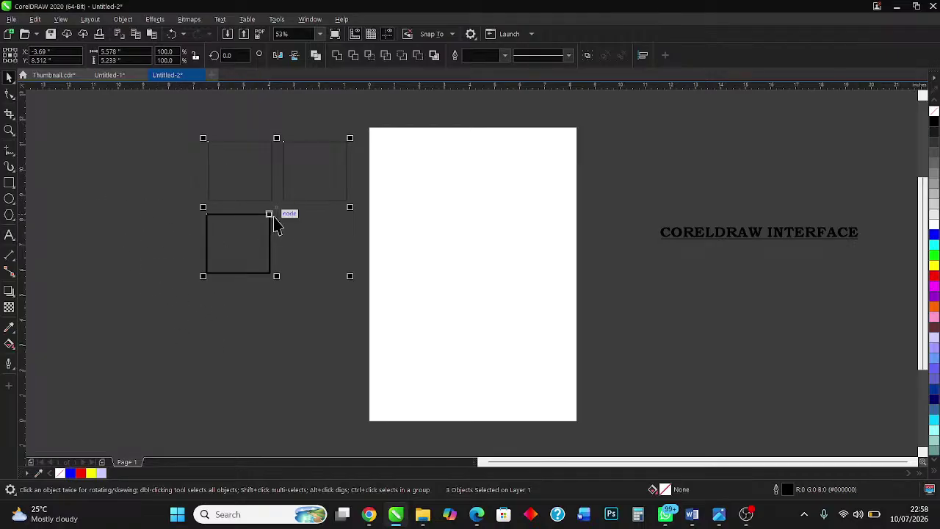
{"action": "left_click_drag", "start_coordinate": [275, 208], "coordinate": [460, 218]}
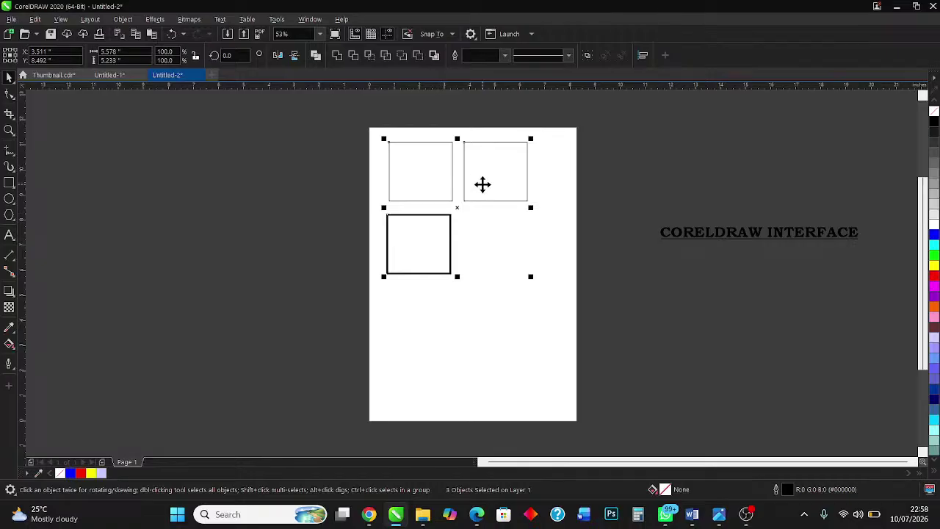
{"action": "left_click", "coordinate": [543, 320]}
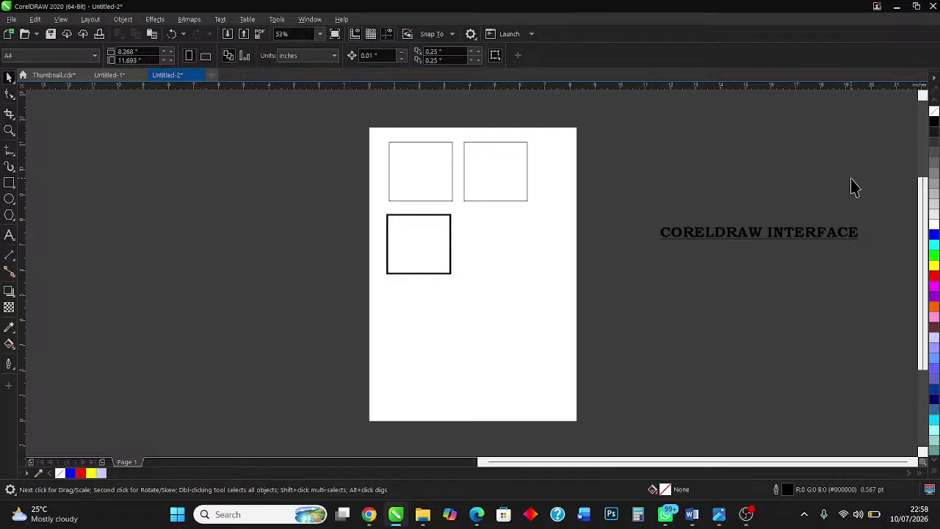
- Select the unfilled square at the upper right of the group and try red, yellow, green, cyan and blue fills on it
{"action": "left_click", "coordinate": [494, 178]}
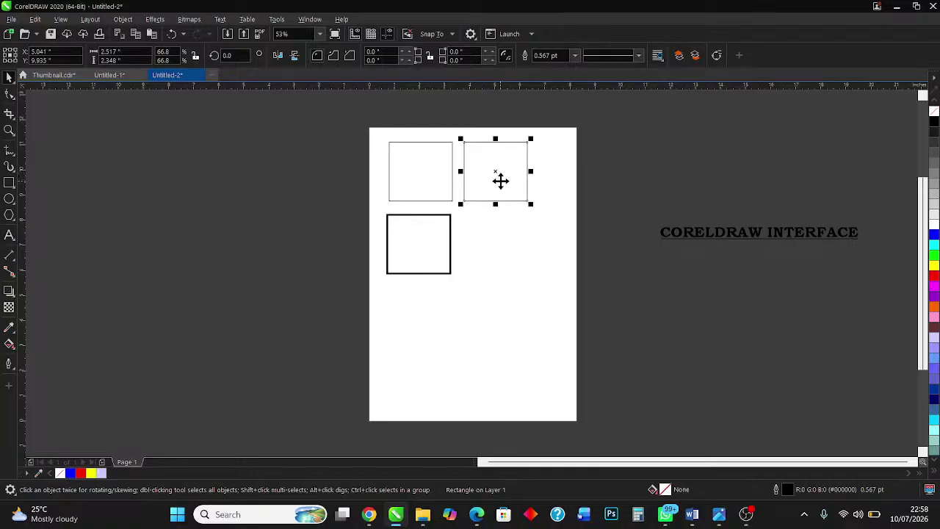
{"action": "left_click", "coordinate": [577, 185]}
{"action": "left_click", "coordinate": [506, 180]}
{"action": "left_click", "coordinate": [581, 180]}
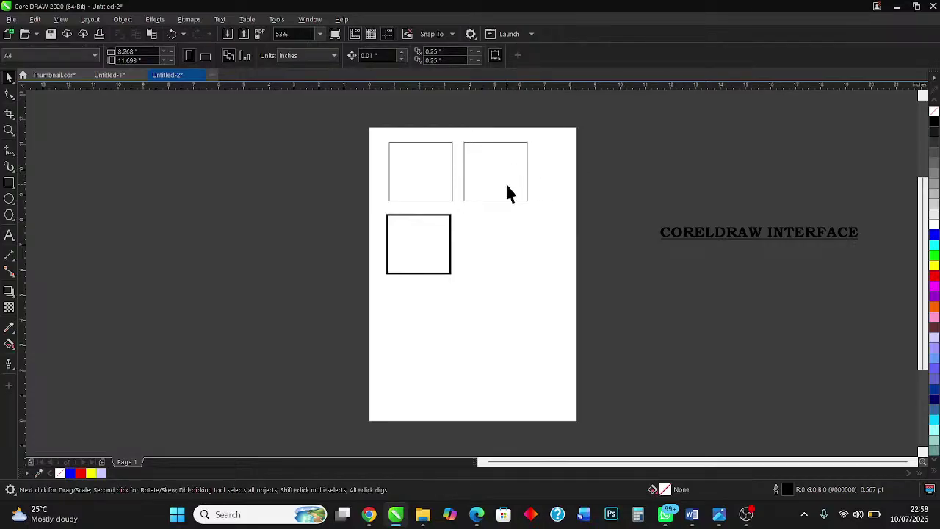
{"action": "left_click", "coordinate": [498, 180]}
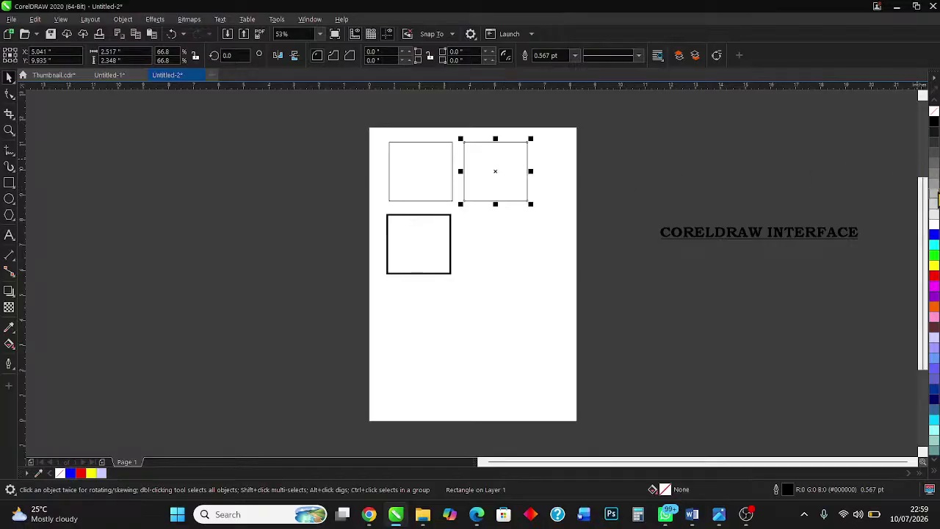
{"action": "left_click", "coordinate": [934, 277]}
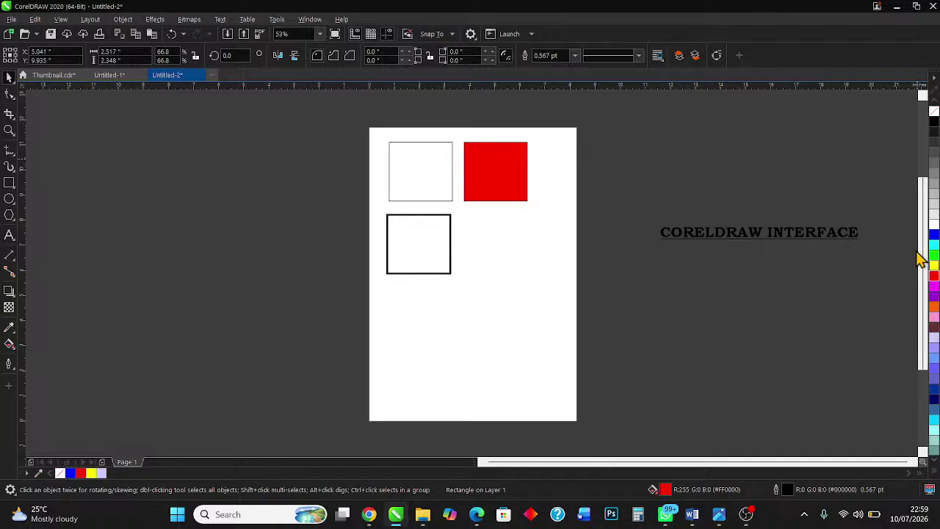
{"action": "left_click", "coordinate": [933, 265]}
{"action": "left_click", "coordinate": [934, 254]}
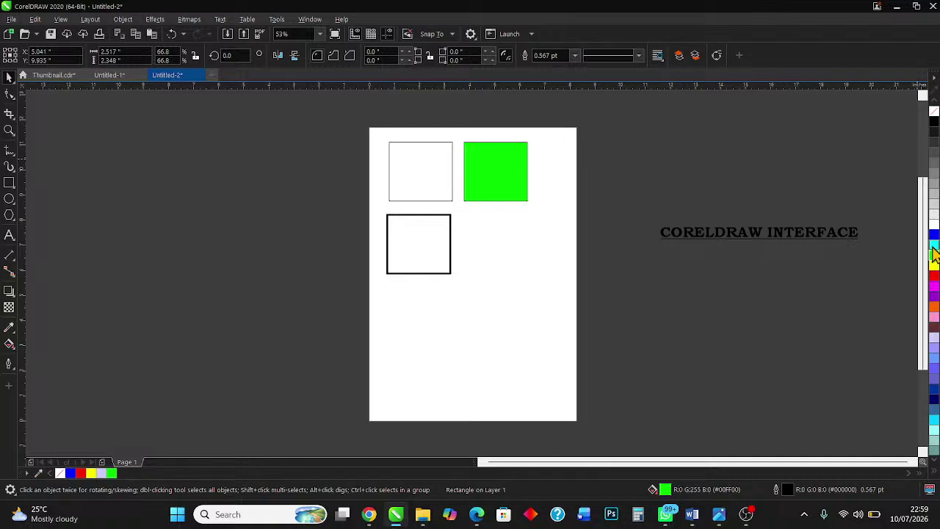
{"action": "left_click", "coordinate": [934, 245]}
{"action": "left_click", "coordinate": [934, 234]}
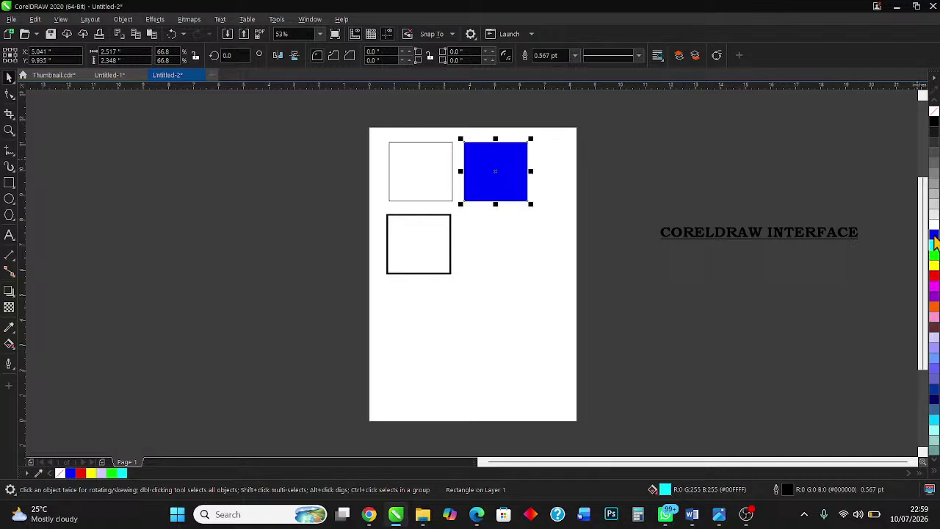
- Try brown, pink, orange, yellow, green and cyan fills on the selected square and settle on red
{"action": "left_click", "coordinate": [934, 322]}
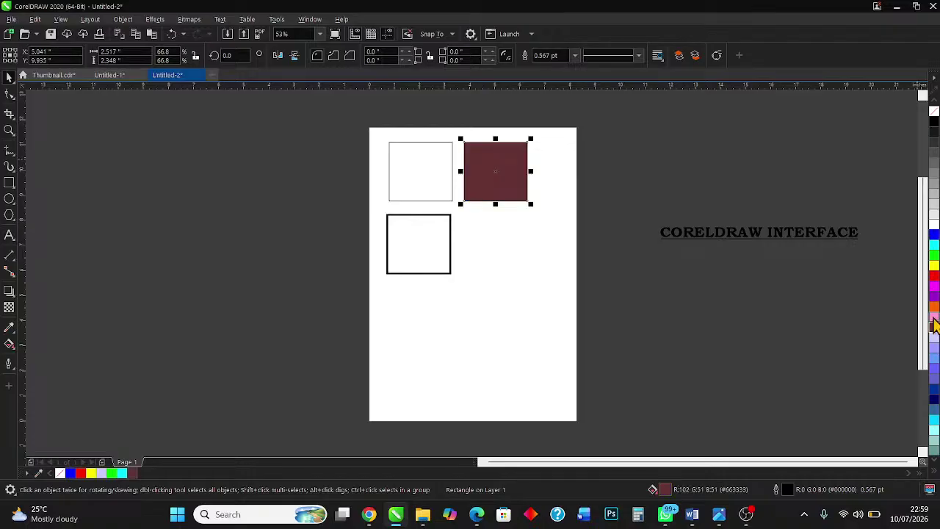
{"action": "left_click", "coordinate": [934, 314]}
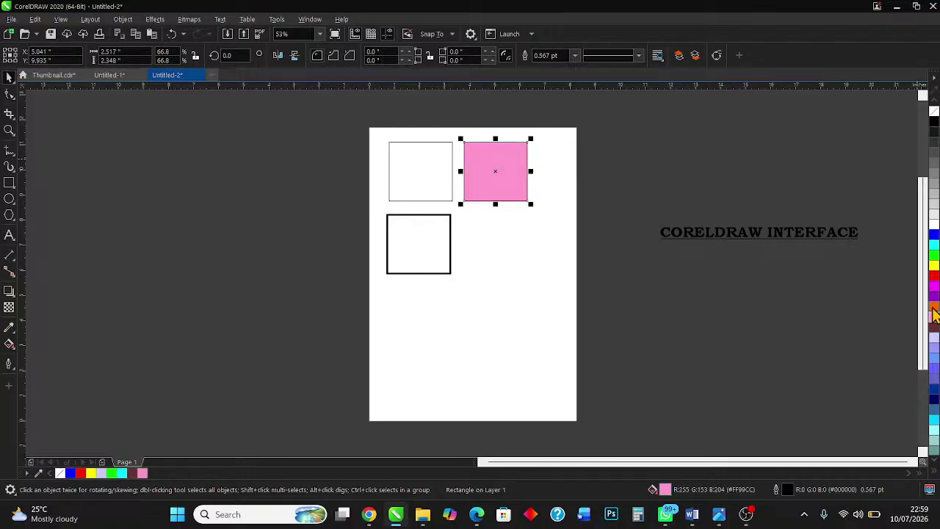
{"action": "left_click", "coordinate": [934, 304]}
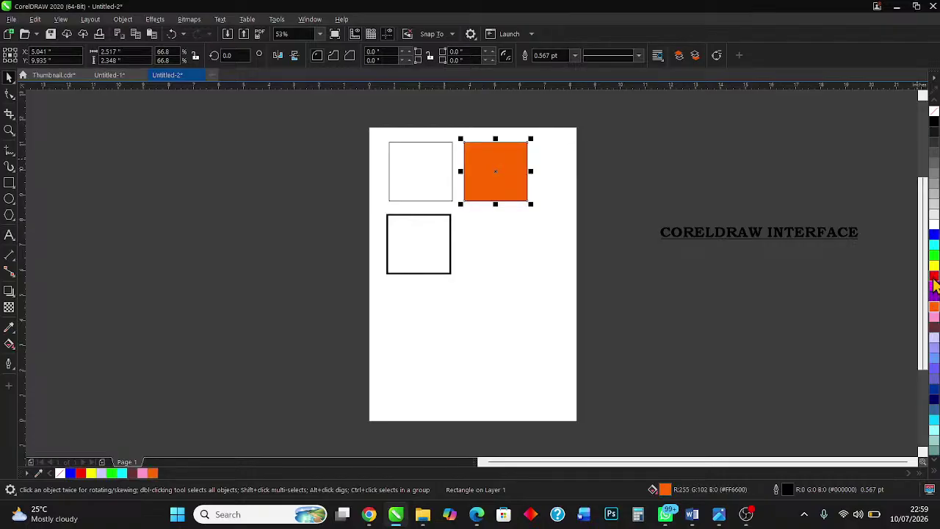
{"action": "left_click", "coordinate": [934, 278]}
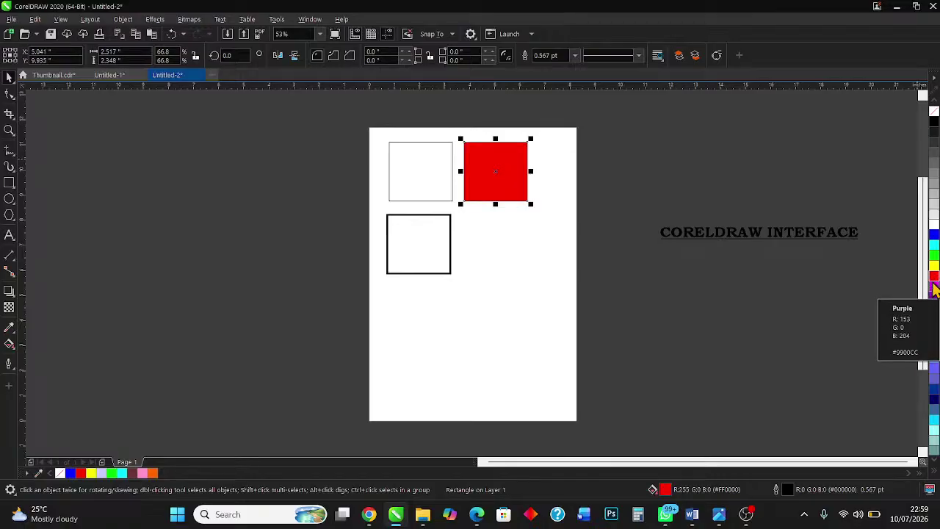
{"action": "left_click", "coordinate": [934, 266]}
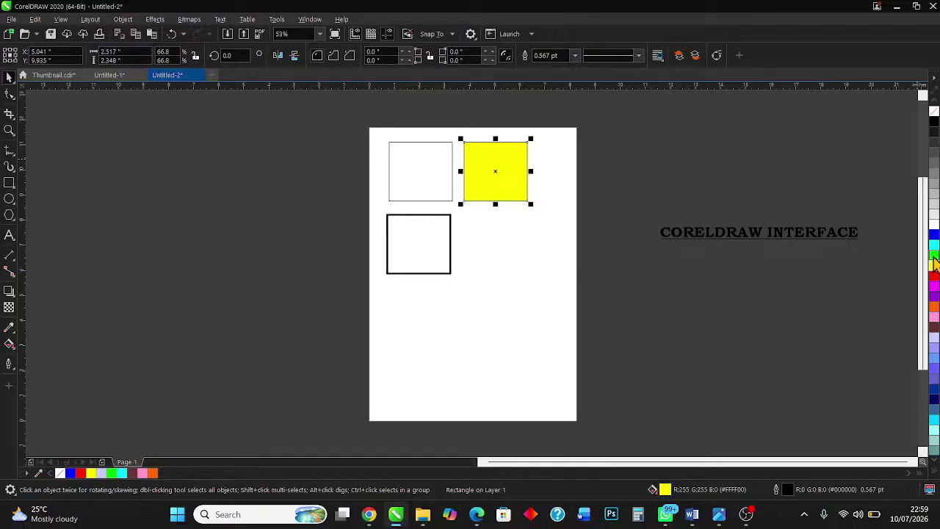
{"action": "left_click", "coordinate": [933, 257]}
{"action": "left_click", "coordinate": [933, 245]}
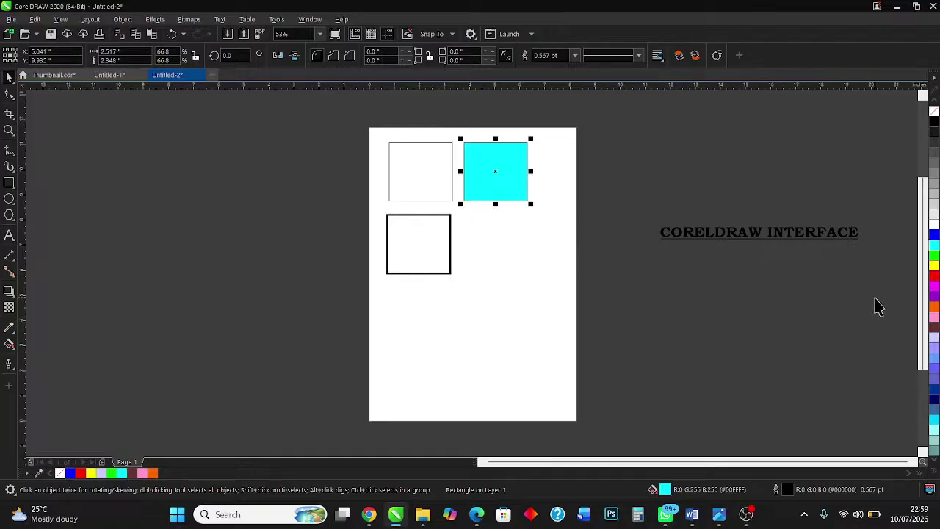
{"action": "left_click", "coordinate": [933, 277]}
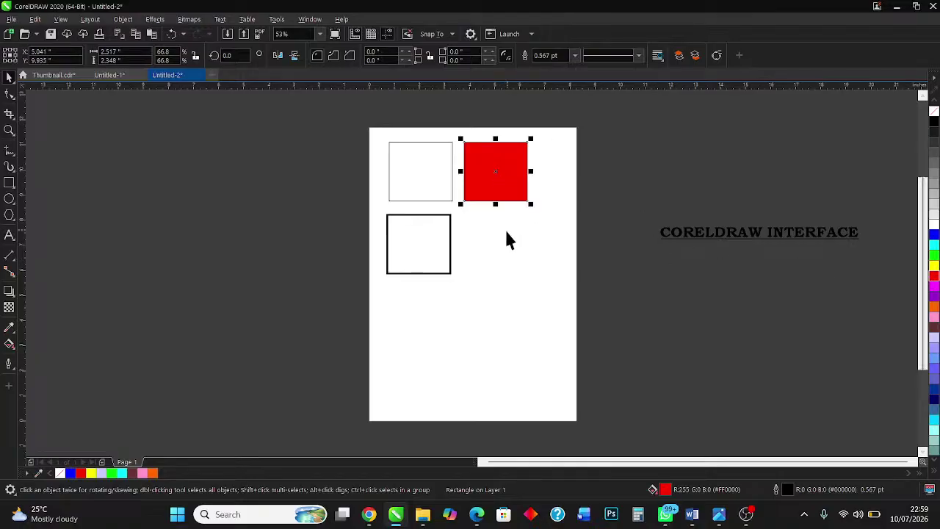
- Give the thick-outlined lower square a red outline, leaving it without a fill
{"action": "left_click", "coordinate": [415, 265]}
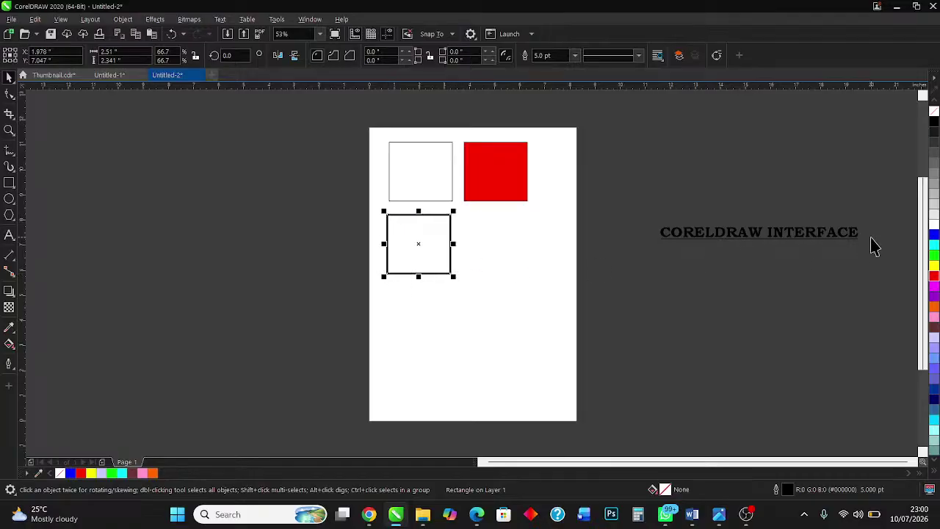
{"action": "right_click", "coordinate": [934, 278]}
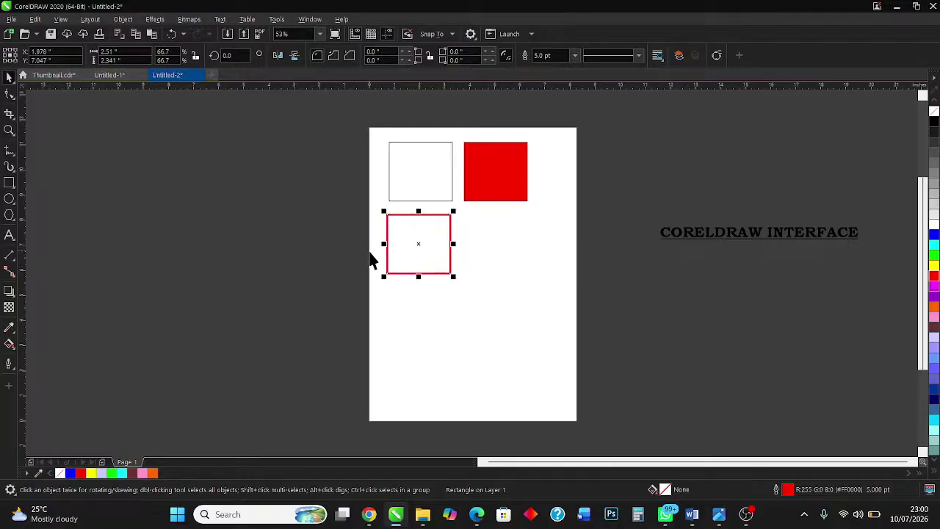
{"action": "mouse_move", "coordinate": [419, 242]}
{"action": "left_mouse_down"}
{"action": "mouse_move", "coordinate": [357, 224]}
{"action": "mouse_move", "coordinate": [367, 269]}
{"action": "mouse_move", "coordinate": [423, 255]}
{"action": "mouse_move", "coordinate": [414, 248]}
{"action": "left_mouse_up"}
- Examine the list of bars that can be shown or hidden, such as the status bar, property bar and toolbox
{"action": "right_click", "coordinate": [572, 495]}
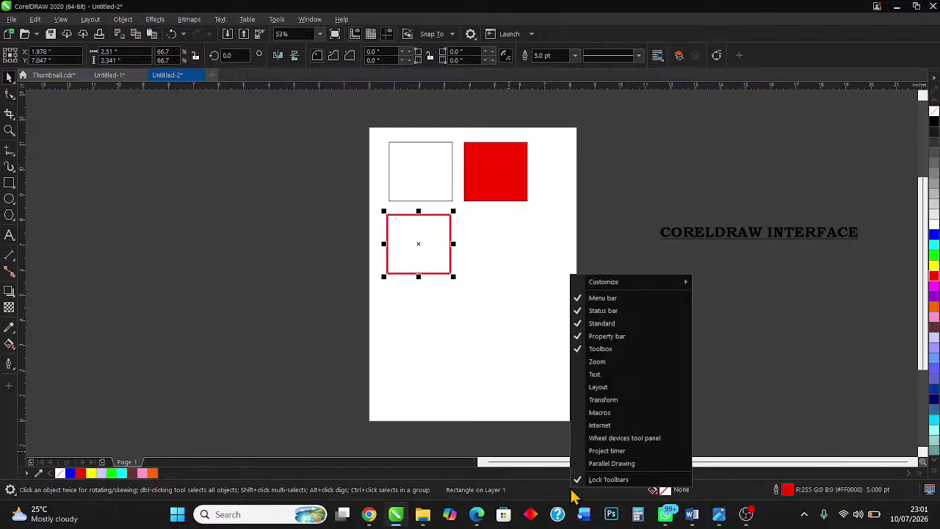
{"action": "left_click", "coordinate": [288, 395]}
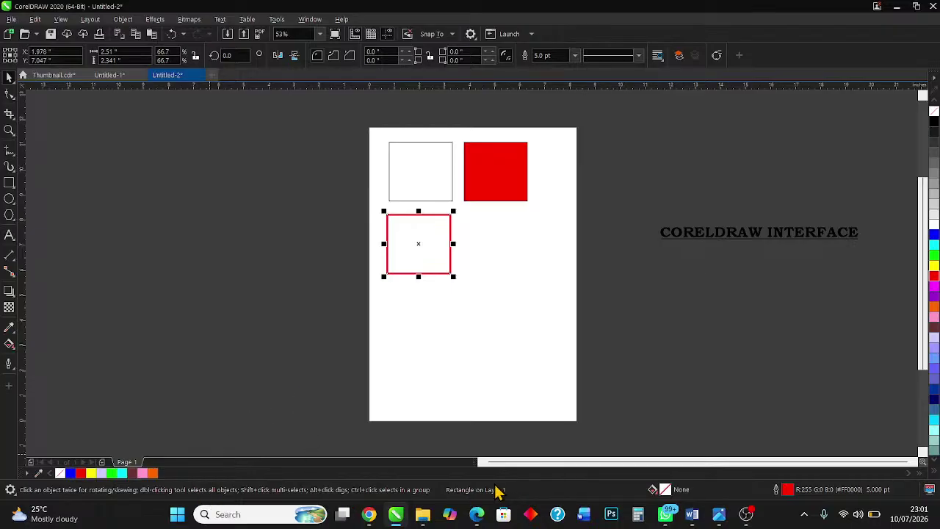
{"action": "right_click", "coordinate": [526, 494]}
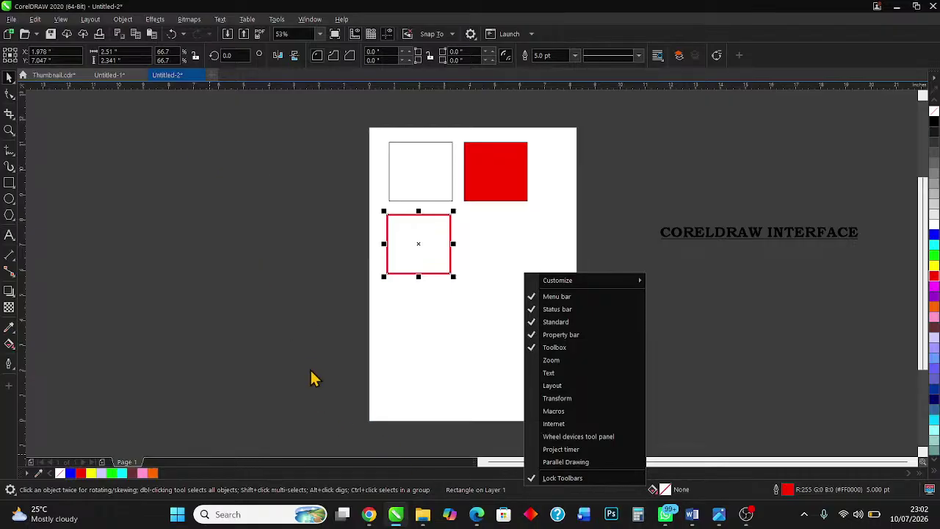
{"action": "left_click", "coordinate": [277, 379]}
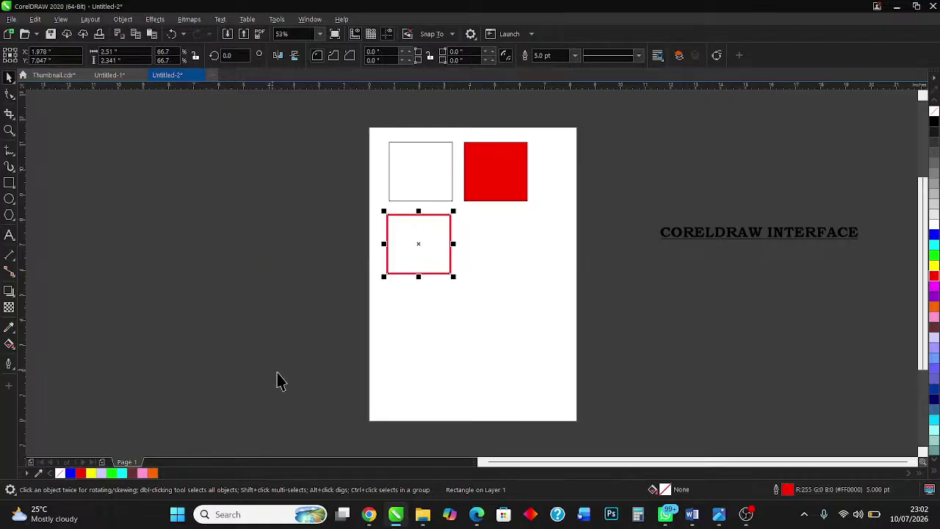
{"action": "right_click", "coordinate": [540, 497]}
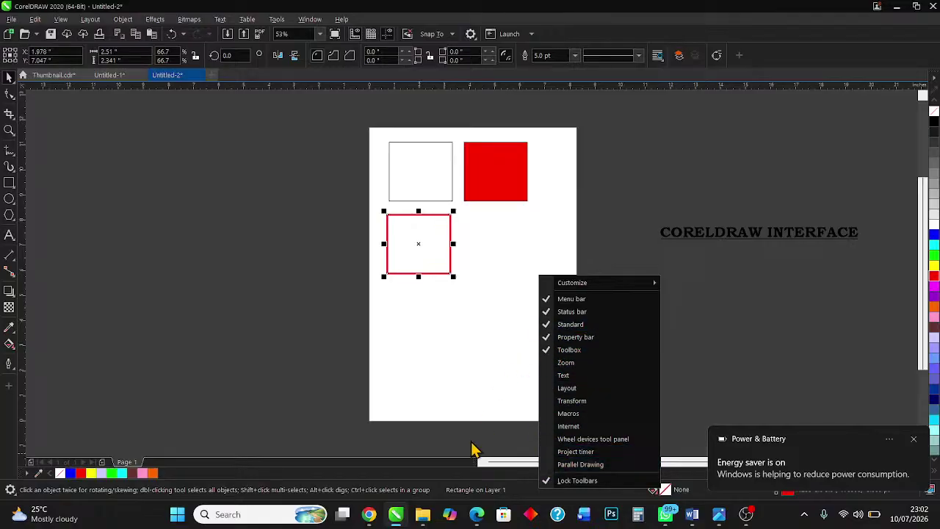
- Dismiss the battery notification and the list of bars, and deselect the red-outlined square
{"action": "left_click", "coordinate": [914, 440]}
{"action": "left_click", "coordinate": [913, 439]}
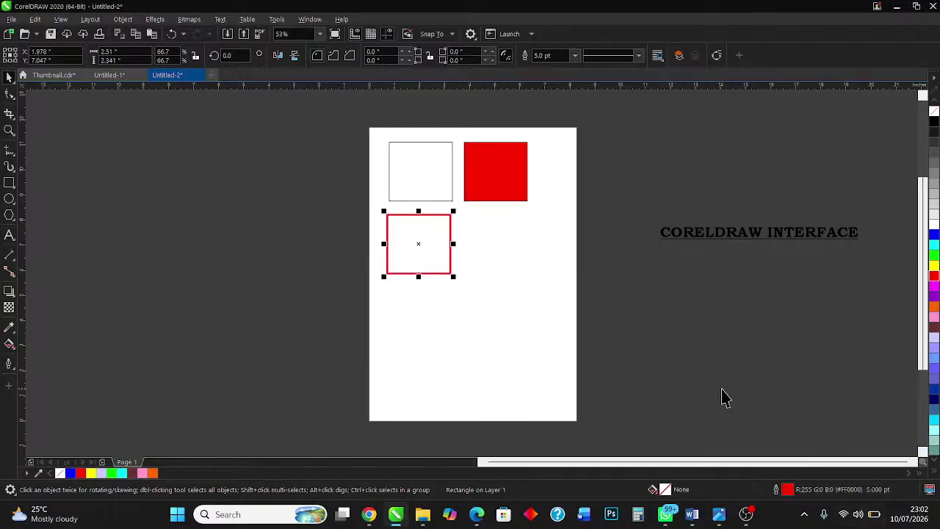
{"action": "left_click", "coordinate": [236, 387]}
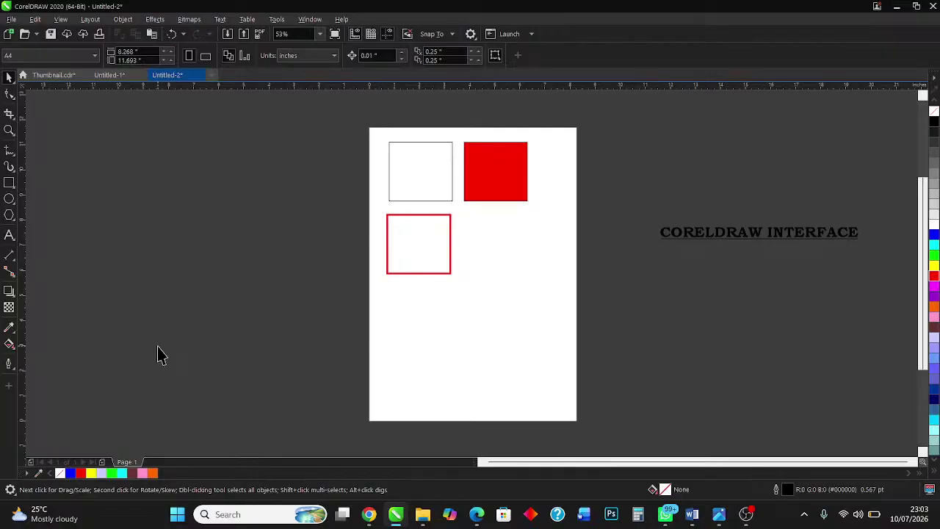
- Compare the finished CorelDRAW for Beginners banner in Untitled-1 with the sample page in Untitled-2
{"action": "left_click", "coordinate": [119, 76]}
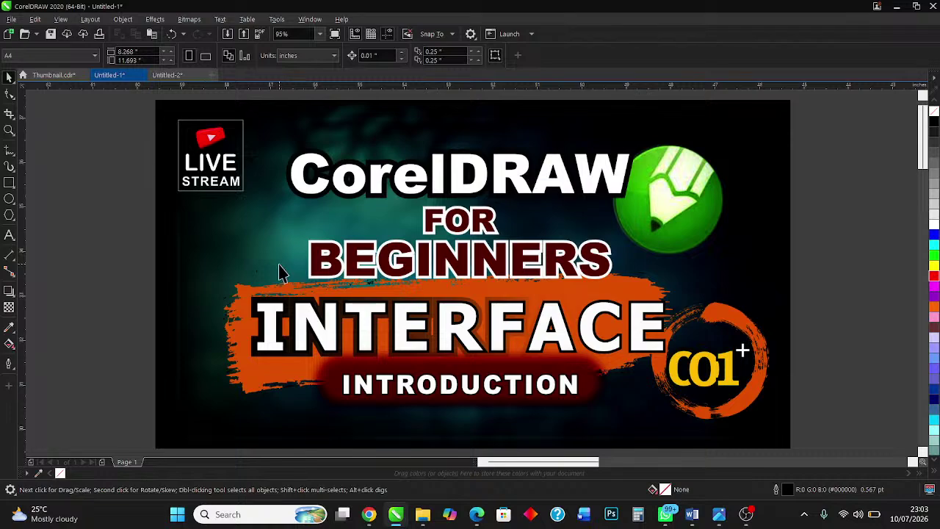
{"action": "left_click", "coordinate": [258, 381]}
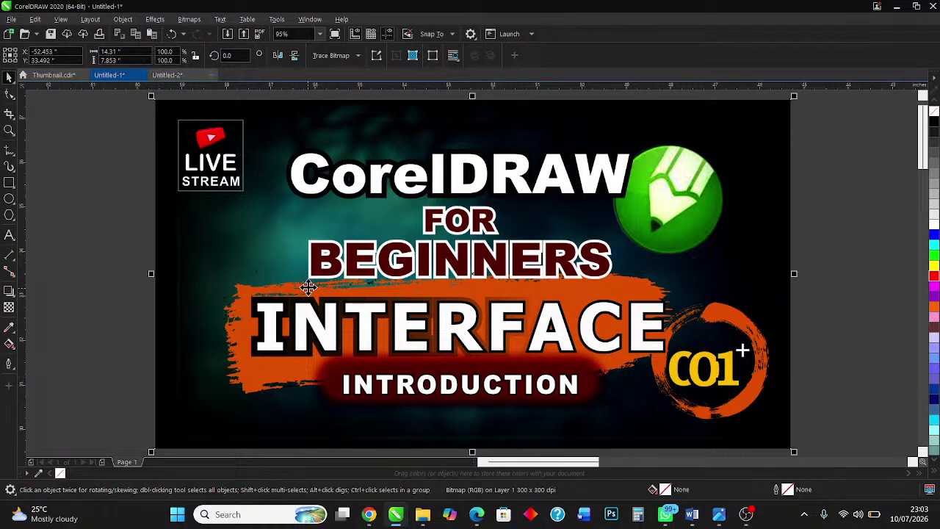
{"action": "left_click", "coordinate": [830, 233]}
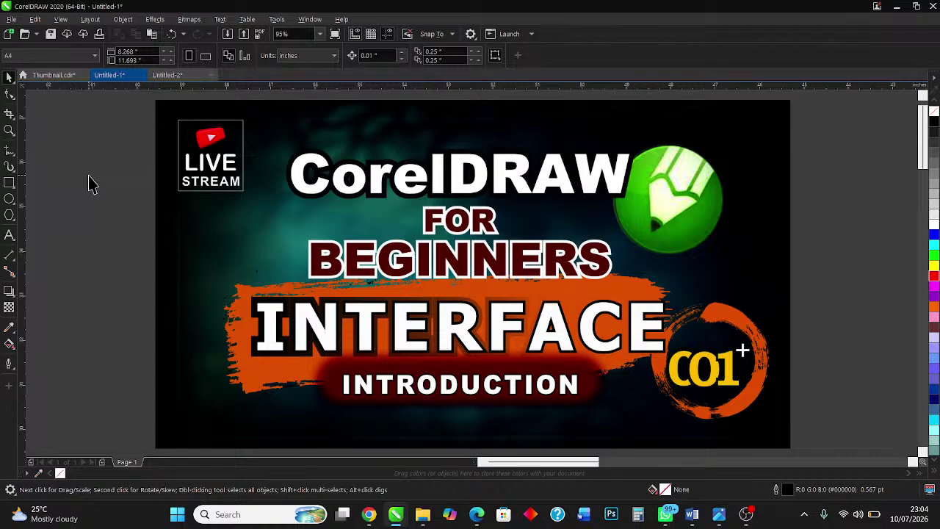
{"action": "left_click", "coordinate": [175, 76]}
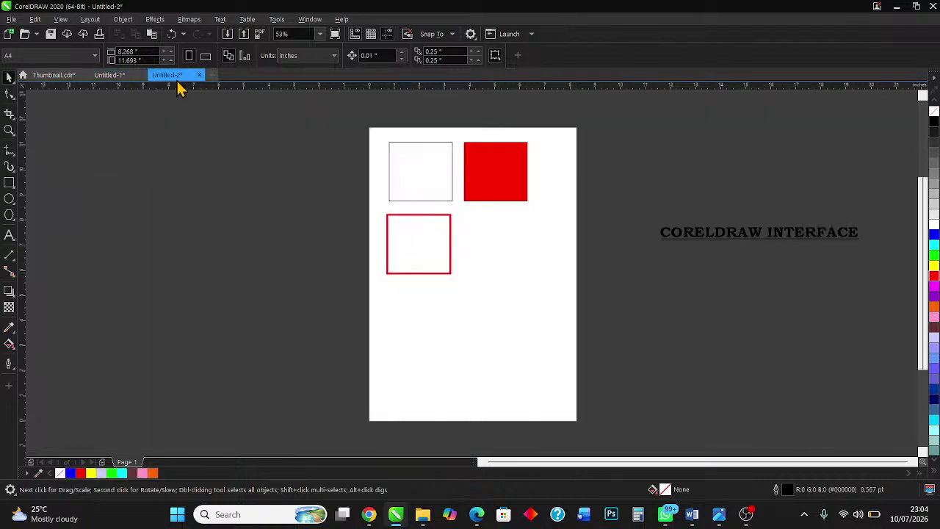
{"action": "left_click", "coordinate": [122, 77]}
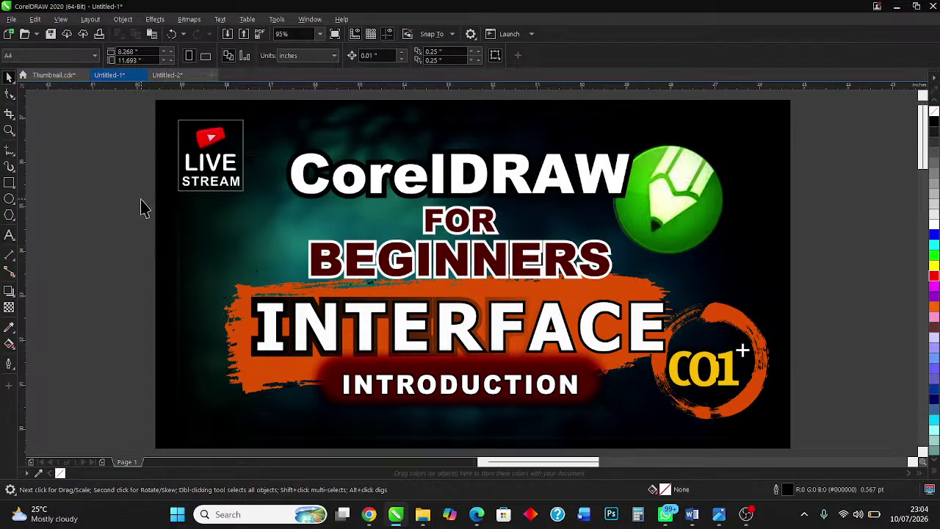
{"action": "left_click", "coordinate": [167, 77]}
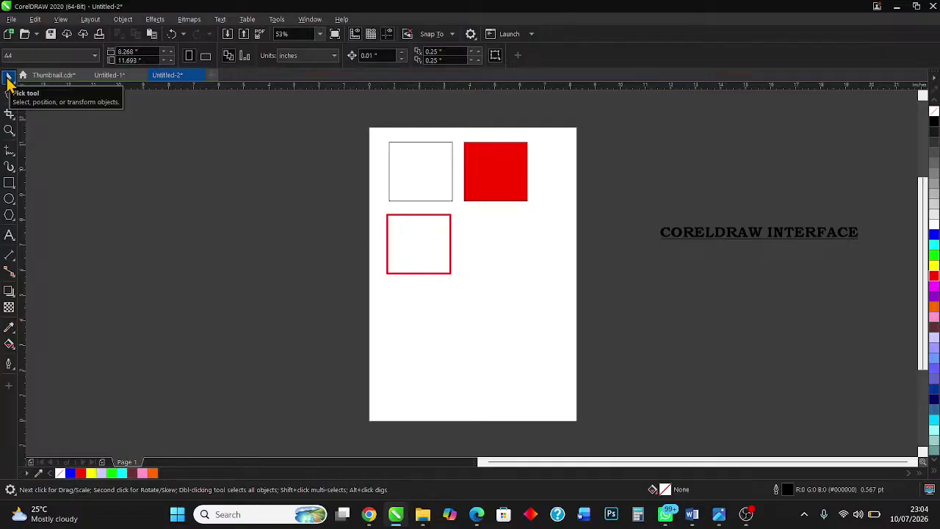
- Enlarge the red-outlined square from its lower-left corner to about 5.57 by 5.19 inches
{"action": "left_click", "coordinate": [388, 272]}
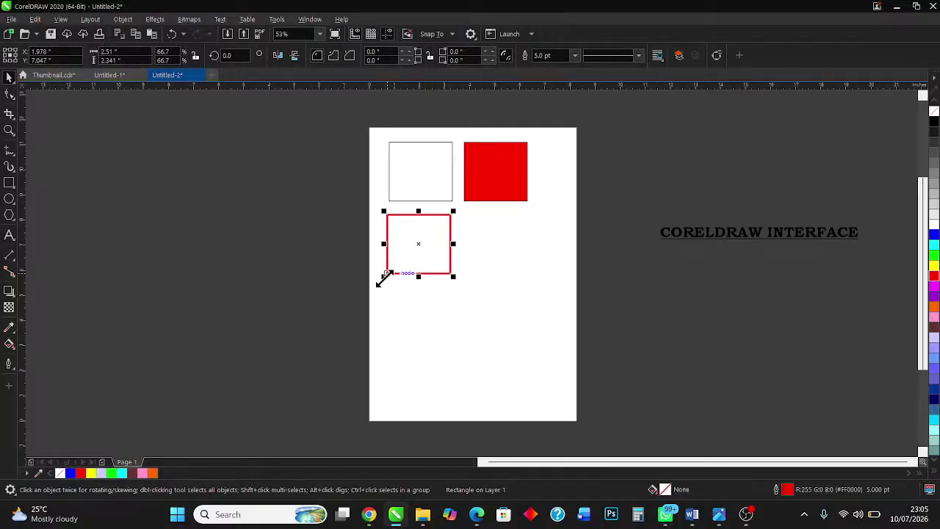
{"action": "left_click_drag", "start_coordinate": [383, 277], "coordinate": [295, 345]}
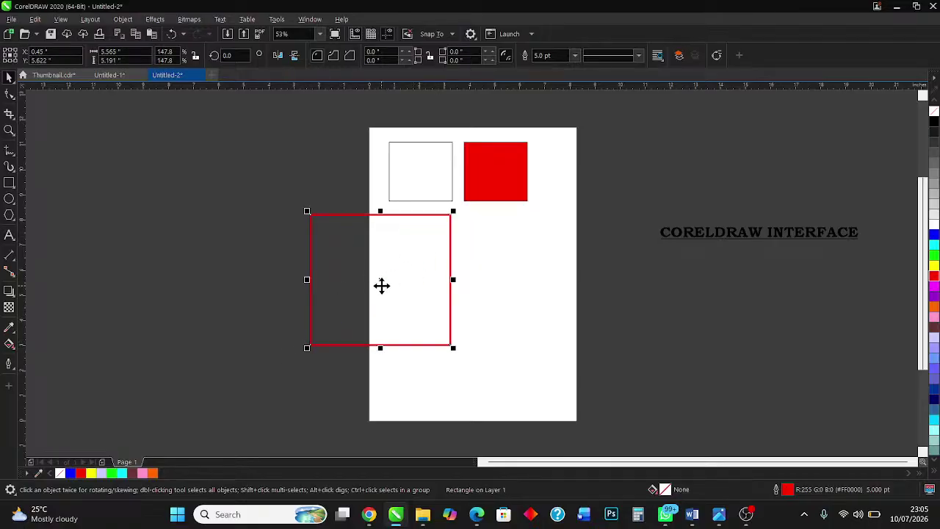
- Try rotating the enlarged red-outlined rectangle by about 57.6° around its center, and undo the rotation
{"action": "left_click", "coordinate": [380, 280]}
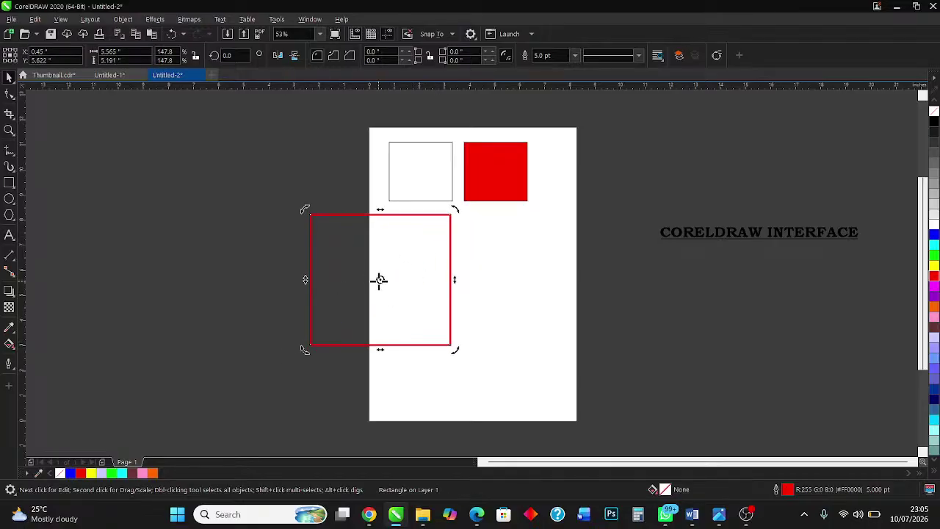
{"action": "left_click_drag", "start_coordinate": [306, 208], "coordinate": [288, 301]}
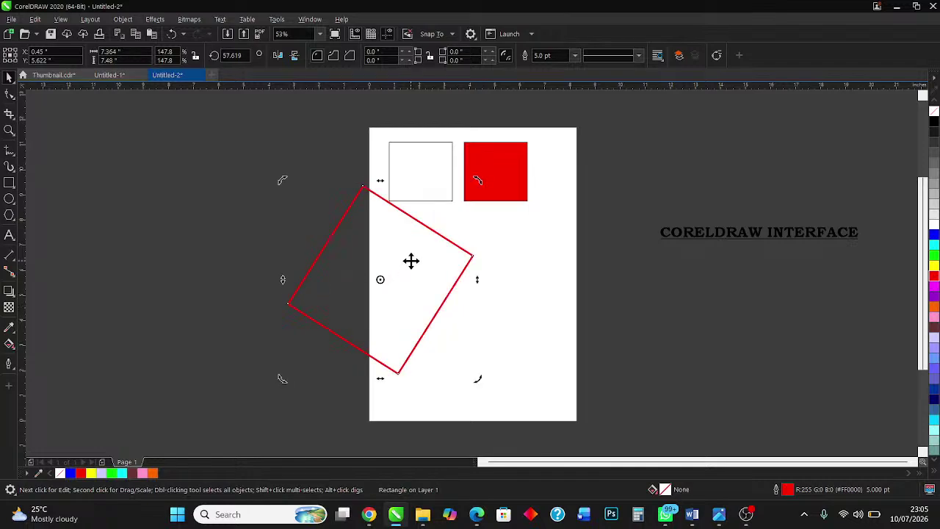
{"action": "key", "text": "ctrl+z"}
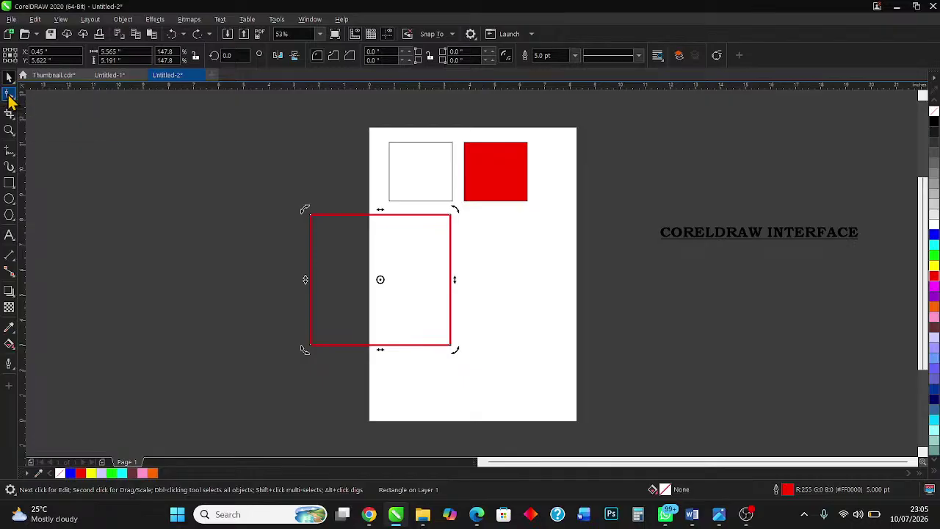
- Delete the upper-left node of the red-outlined rectangle with the Shape tool to make a triangle
{"action": "left_click", "coordinate": [9, 96]}
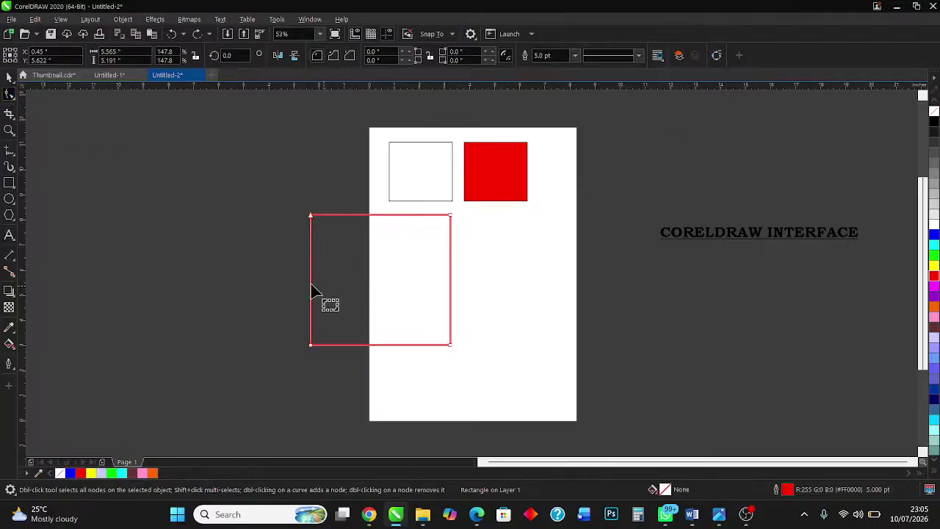
{"action": "left_click", "coordinate": [311, 219]}
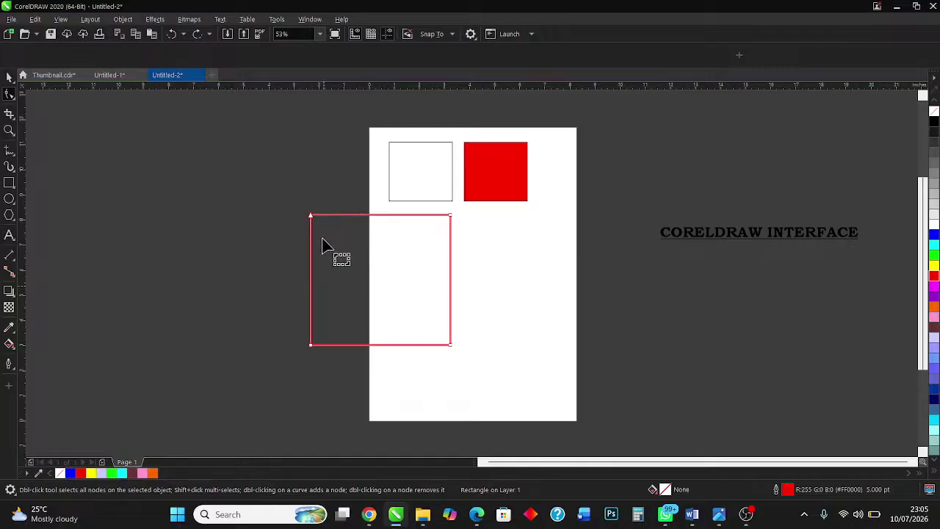
{"action": "key", "text": "Delete"}
- Convert the triangle's slanted side to a curve and bend it into an S shape by adjusting its control handles
{"action": "left_click", "coordinate": [369, 292]}
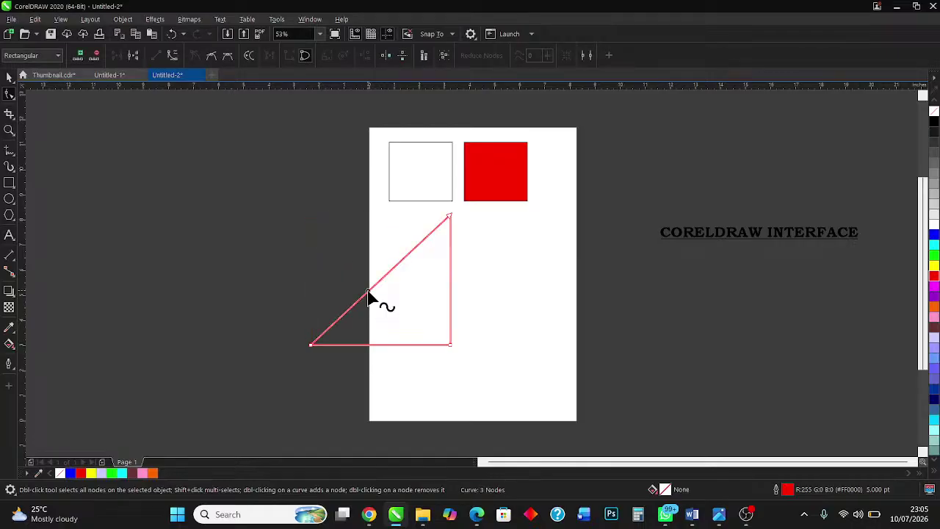
{"action": "right_click", "coordinate": [368, 293]}
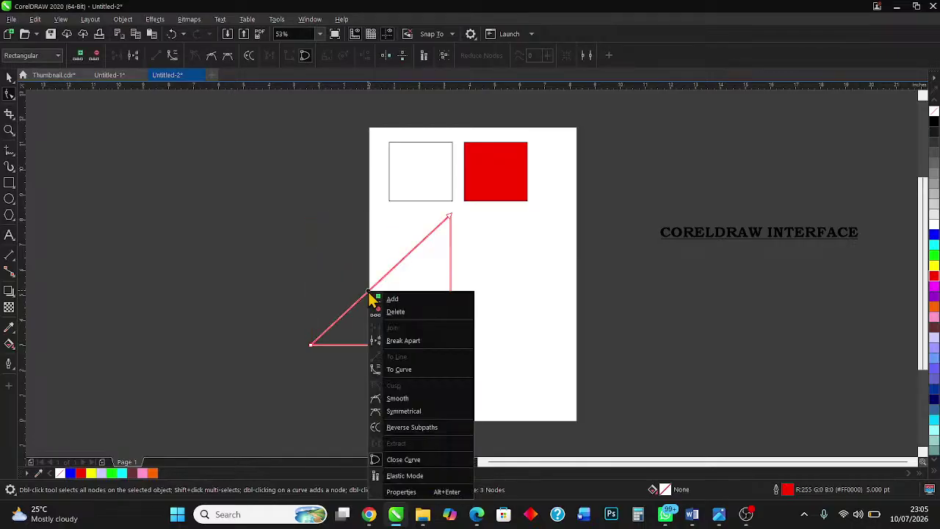
{"action": "left_click", "coordinate": [401, 380]}
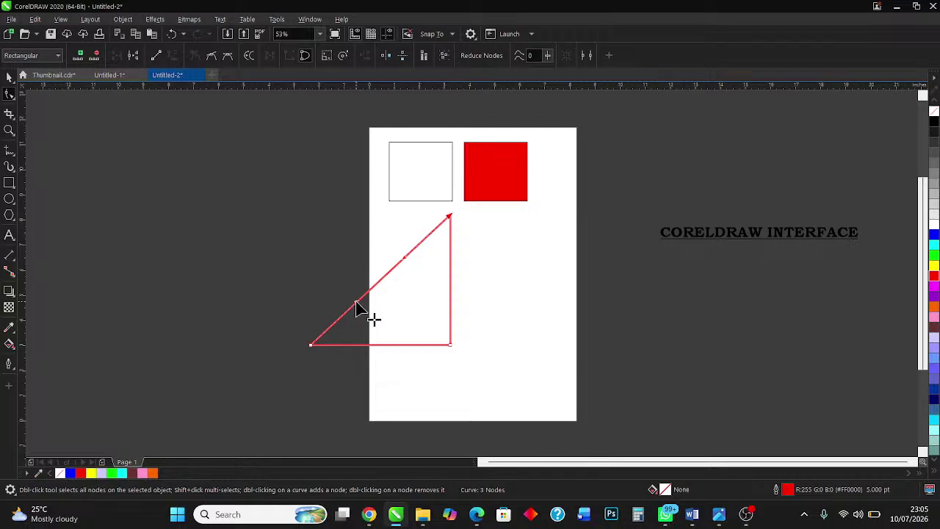
{"action": "left_click_drag", "start_coordinate": [358, 304], "coordinate": [252, 268]}
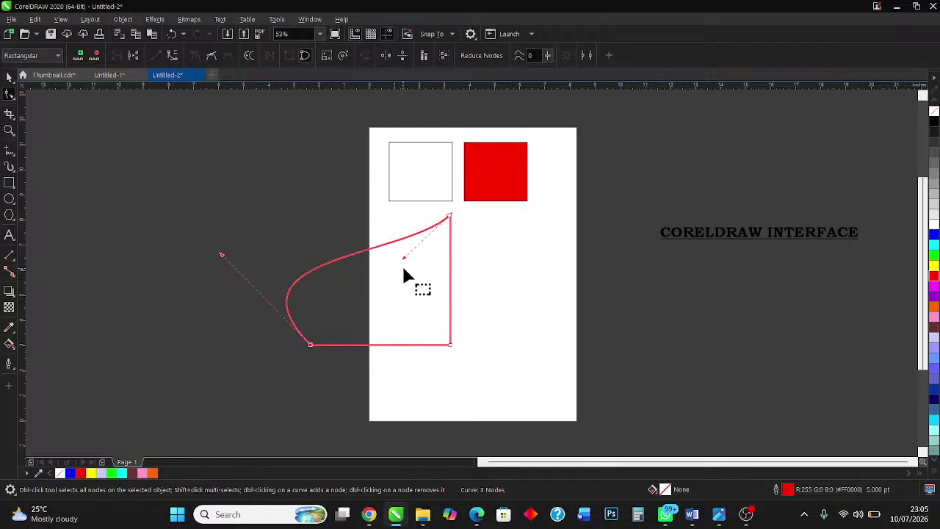
{"action": "left_click_drag", "start_coordinate": [404, 257], "coordinate": [430, 317]}
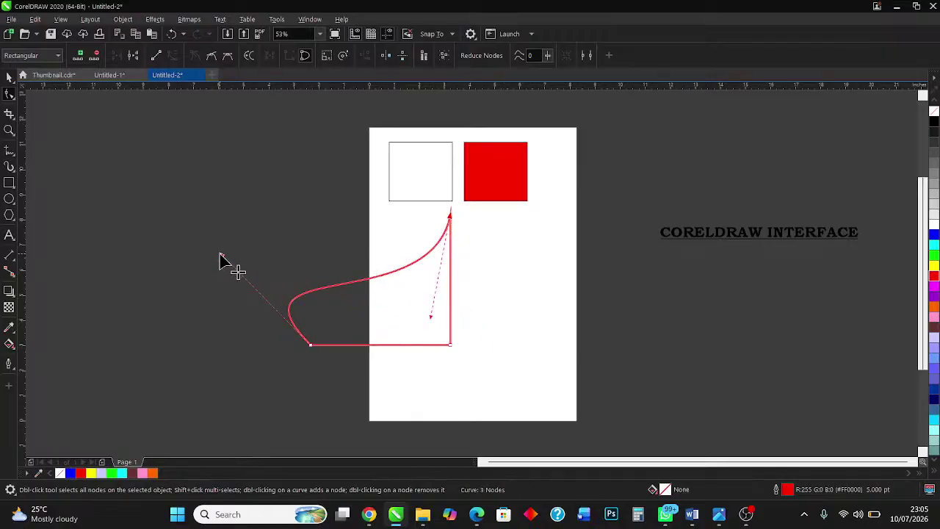
{"action": "left_click_drag", "start_coordinate": [219, 257], "coordinate": [311, 254]}
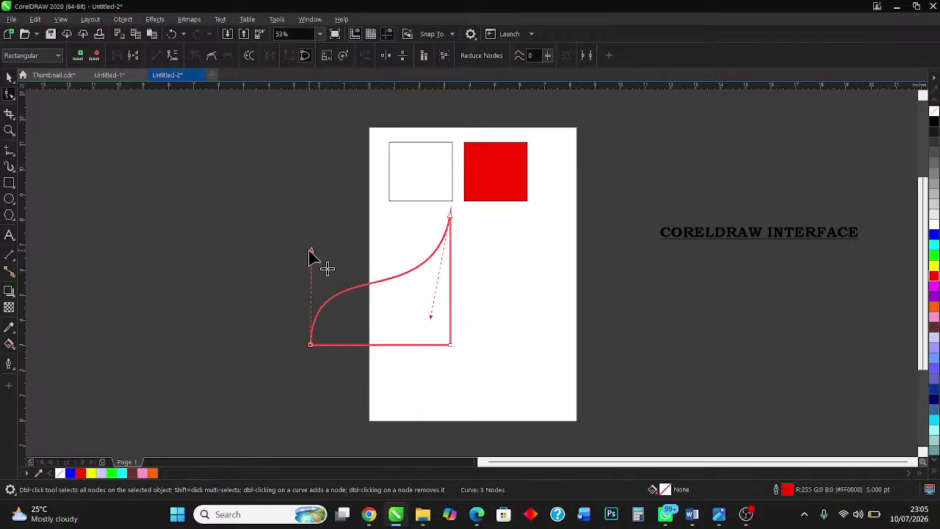
- Try yellow and blue fills on the curved shape and settle on brown
{"action": "left_click", "coordinate": [9, 77]}
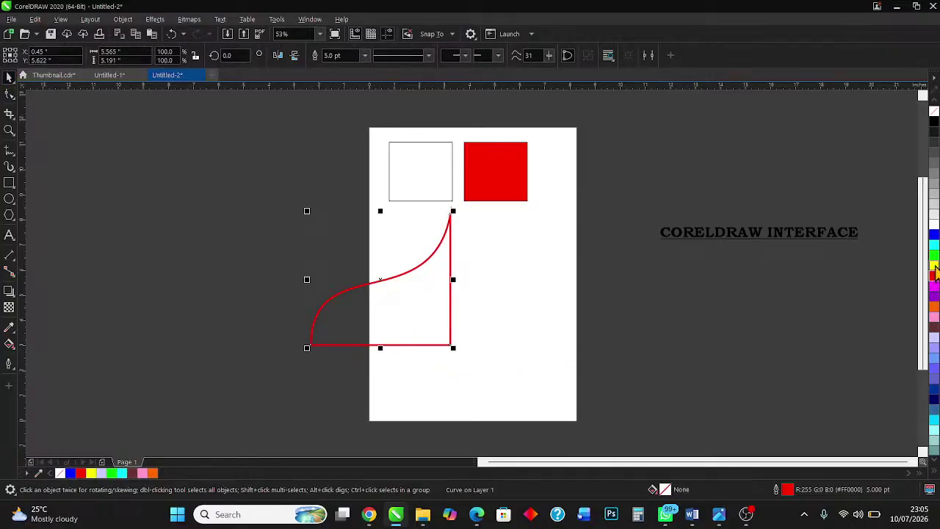
{"action": "left_click", "coordinate": [934, 266]}
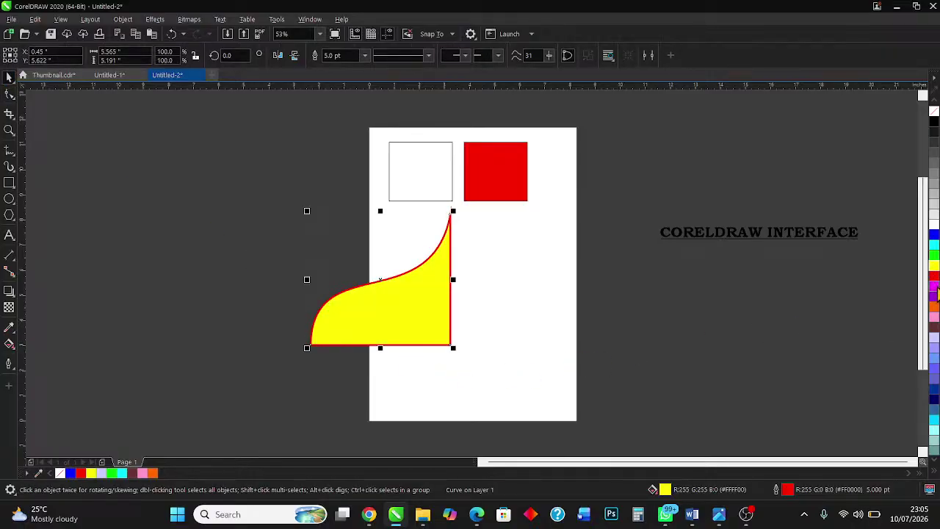
{"action": "left_click", "coordinate": [933, 235]}
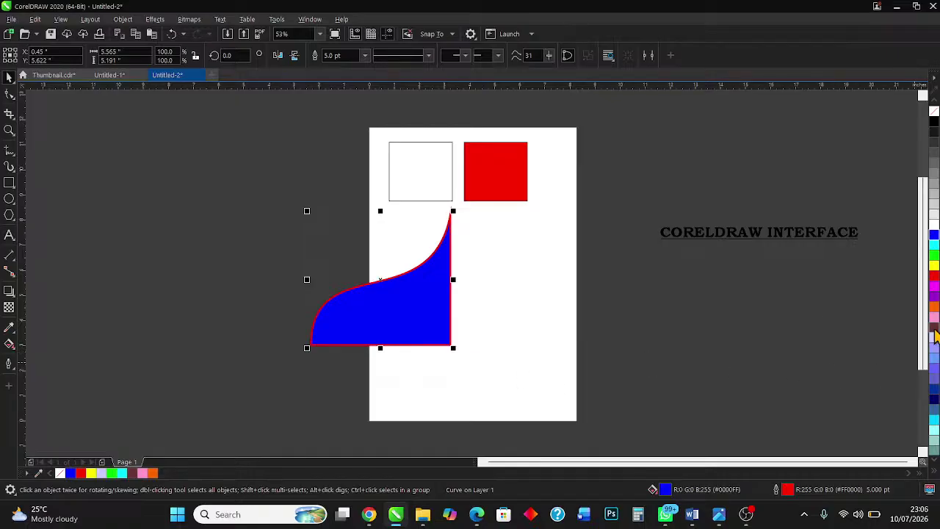
{"action": "left_click", "coordinate": [934, 329]}
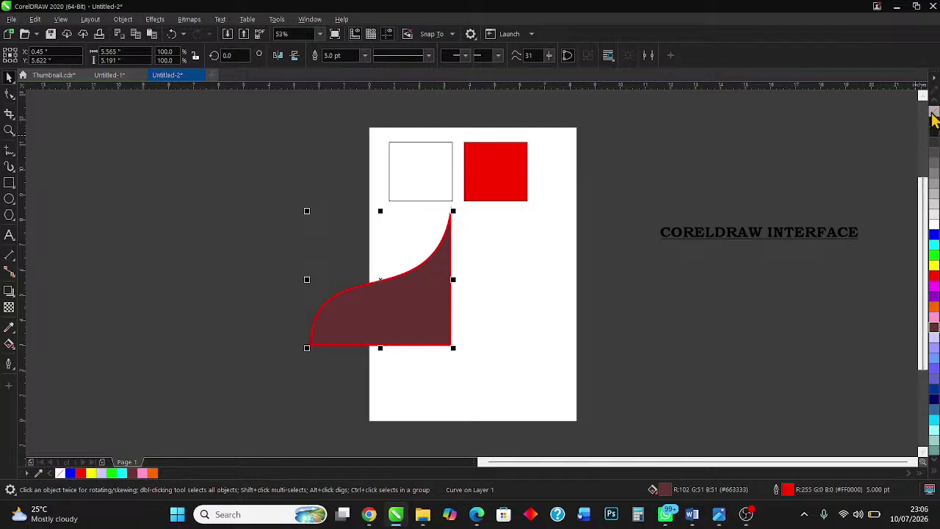
- Remove the brown shape's outline and move the shape fully onto the page, below the squares
{"action": "right_click", "coordinate": [933, 115]}
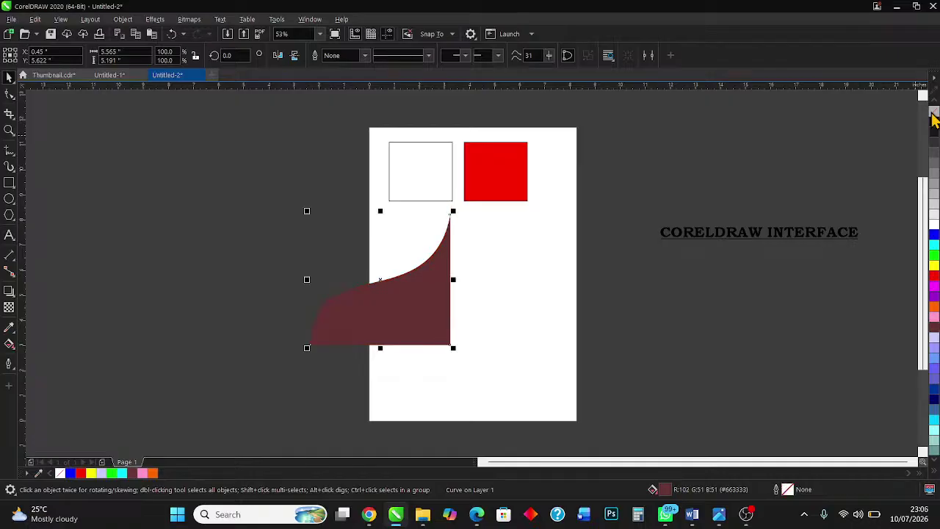
{"action": "left_click_drag", "start_coordinate": [369, 313], "coordinate": [485, 272]}
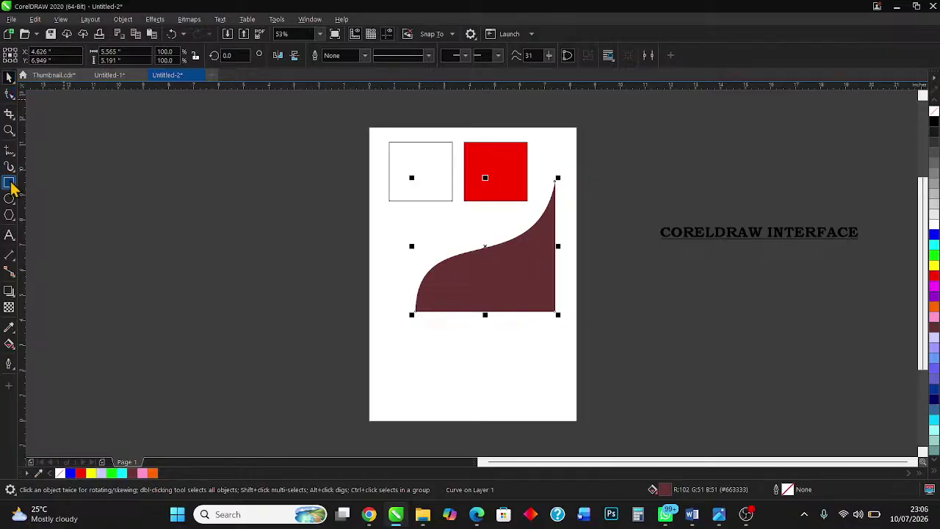
{"action": "left_click", "coordinate": [9, 237]}
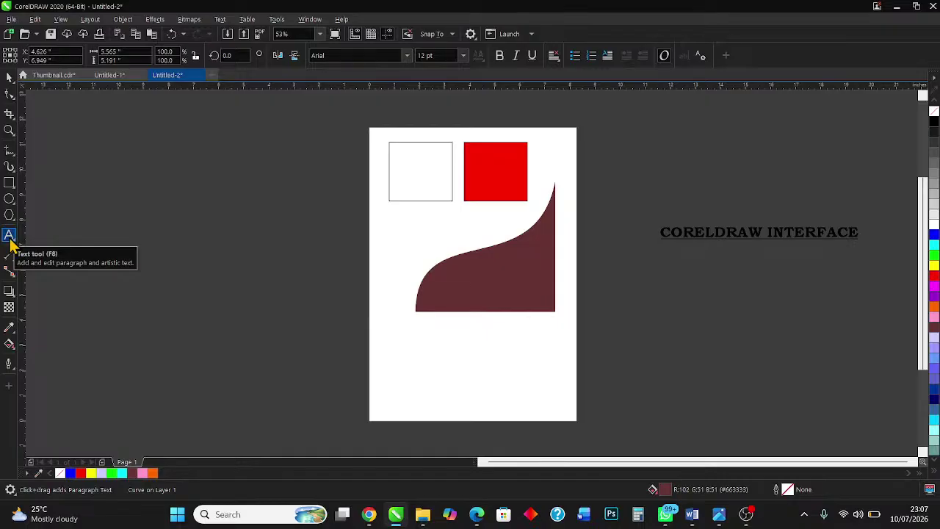
{"action": "left_click", "coordinate": [9, 76]}
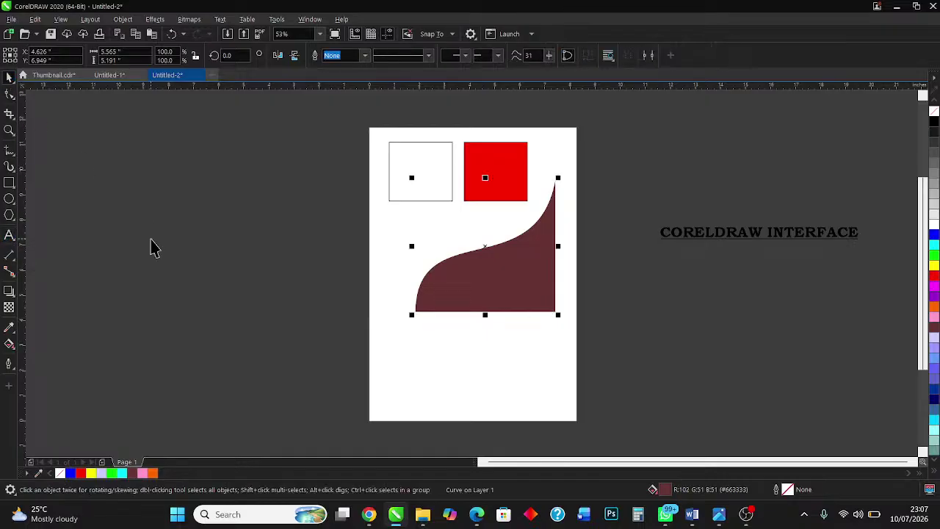
{"action": "left_click", "coordinate": [163, 266]}
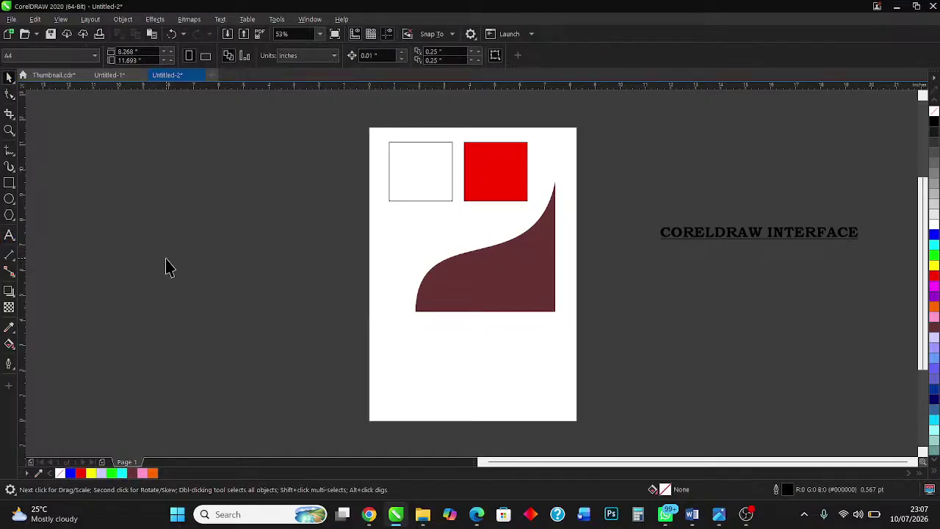
- Add the artistic text "COREL DRAW" on the page just below the unfilled square, and deselect it
{"action": "key", "text": "F8"}
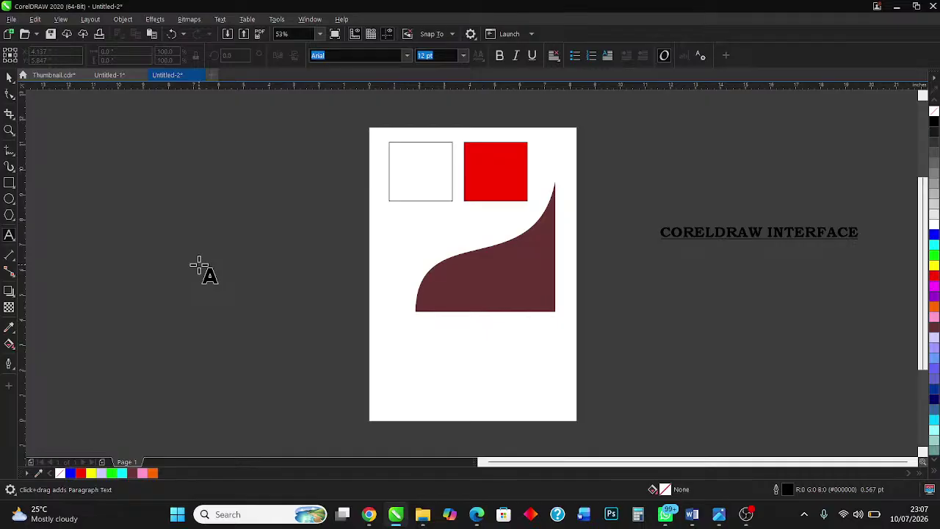
{"action": "left_click", "coordinate": [387, 229]}
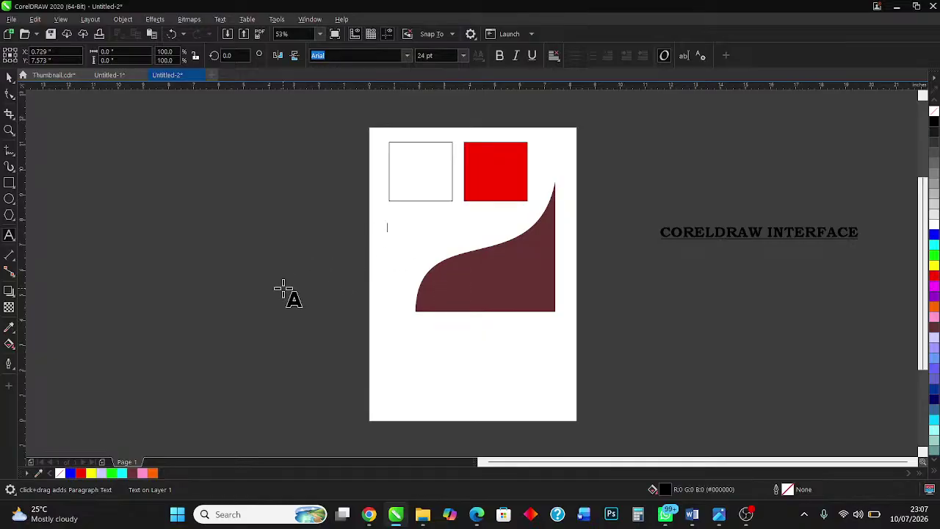
{"action": "type", "text": "COR"}
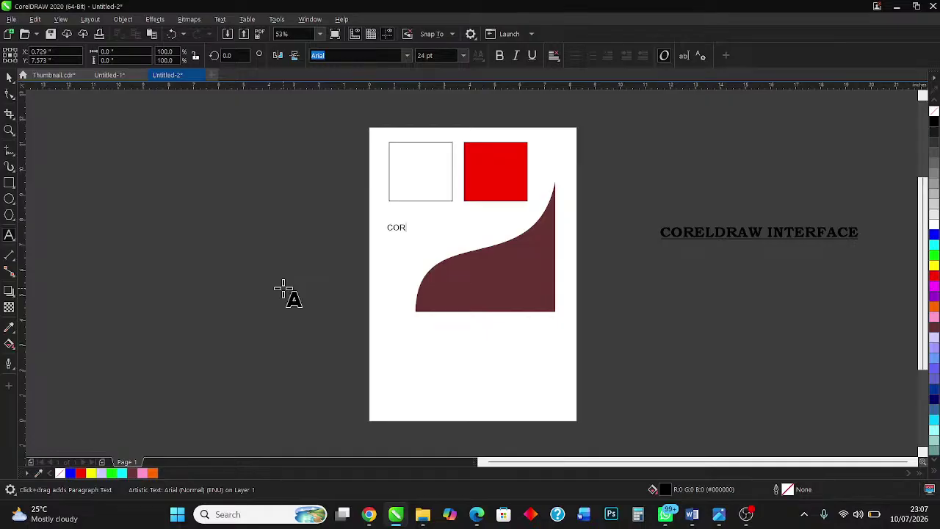
{"action": "type", "text": "E"}
{"action": "type", "text": "L DRAW"}
{"action": "left_click", "coordinate": [9, 76]}
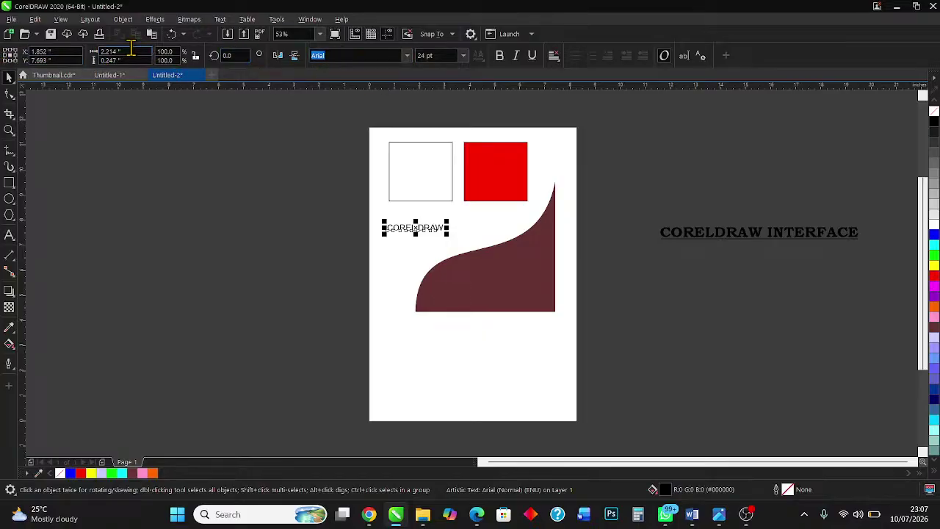
{"action": "left_click", "coordinate": [282, 254]}
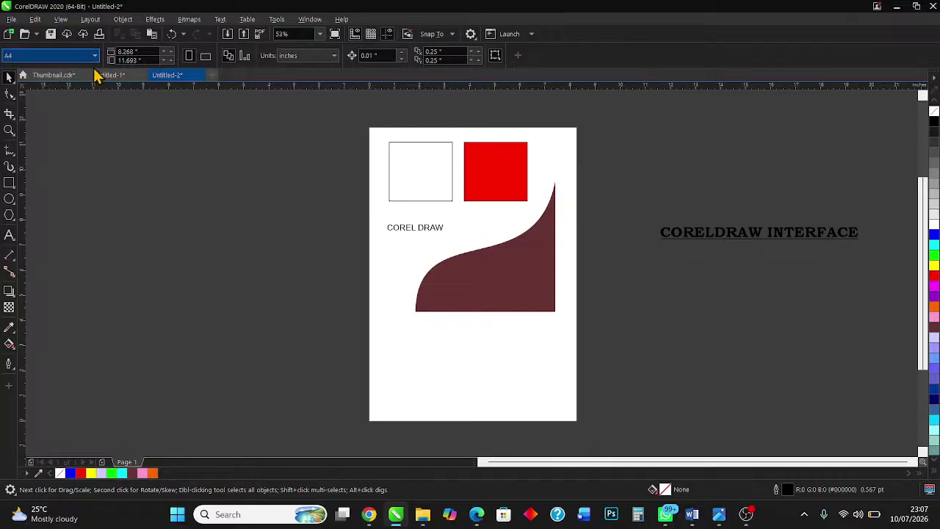
- Change the font of the "COREL DRAW" text below the unfilled square to Cooper Black
{"action": "left_click", "coordinate": [411, 234]}
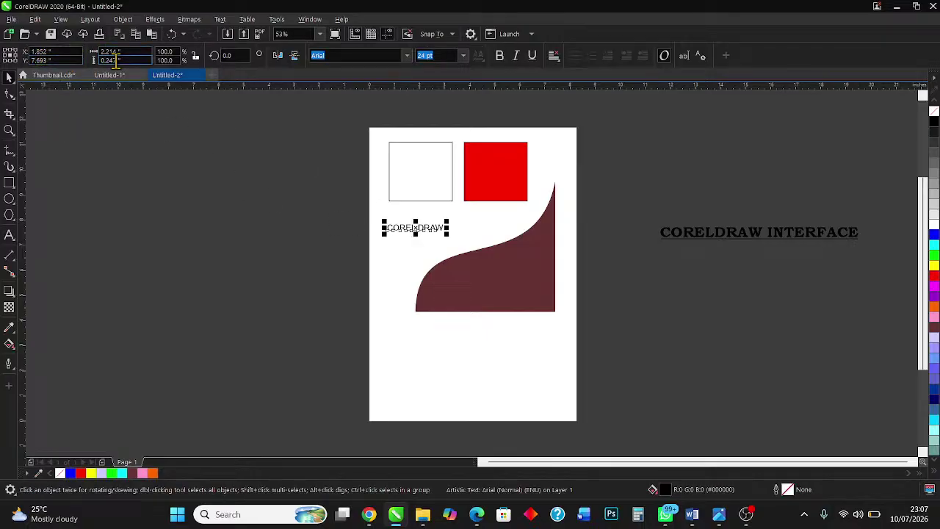
{"action": "left_click", "coordinate": [408, 56]}
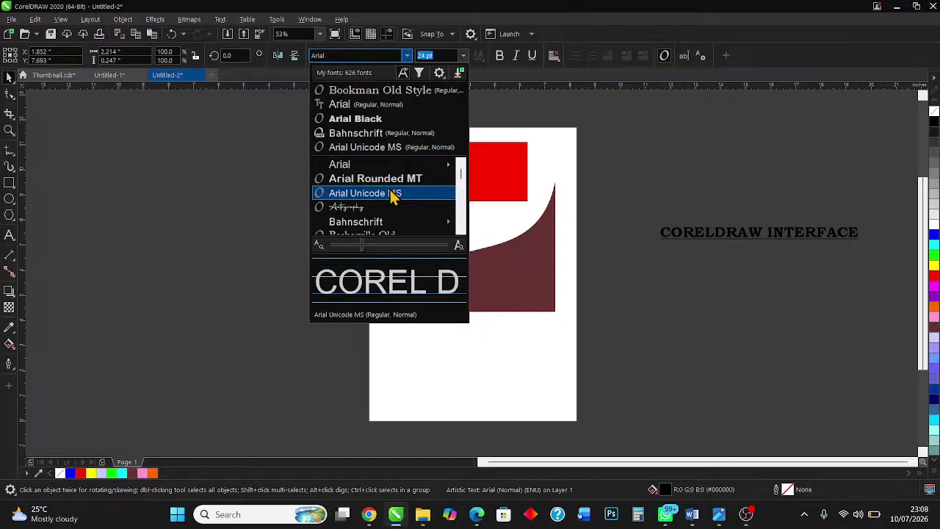
{"action": "scroll", "coordinate": [391, 197], "scroll_direction": "down", "scroll_amount": 1}
{"action": "scroll", "coordinate": [426, 216], "scroll_direction": "down", "scroll_amount": 3}
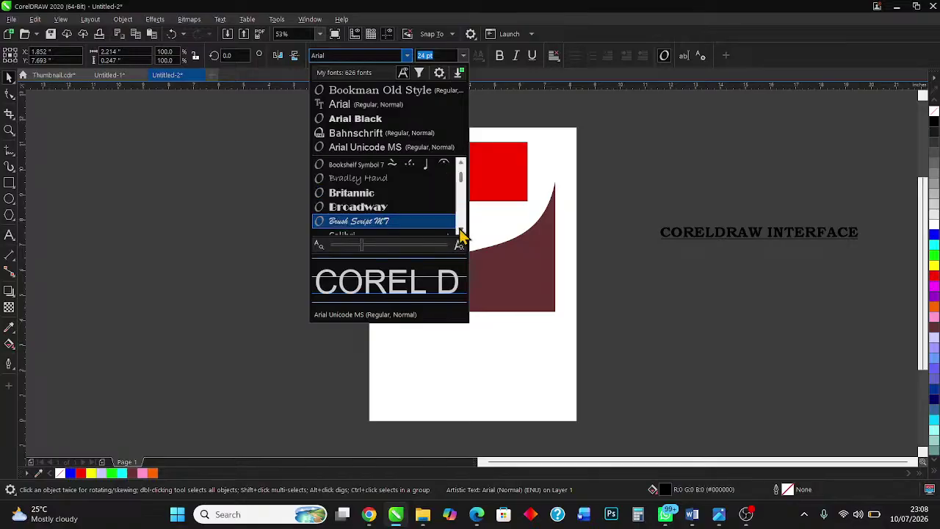
{"action": "left_click", "coordinate": [463, 235]}
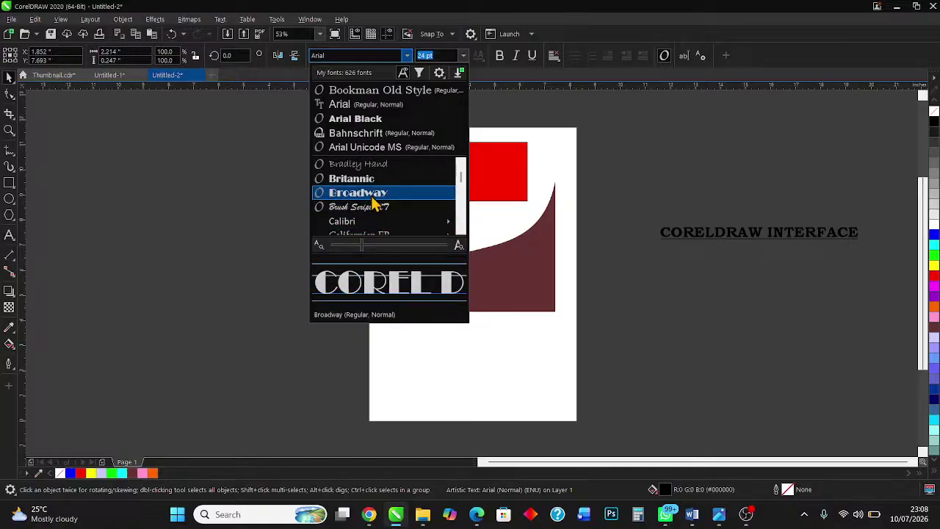
{"action": "scroll", "coordinate": [373, 198], "scroll_direction": "down", "scroll_amount": 1}
{"action": "scroll", "coordinate": [373, 198], "scroll_direction": "down", "scroll_amount": 3}
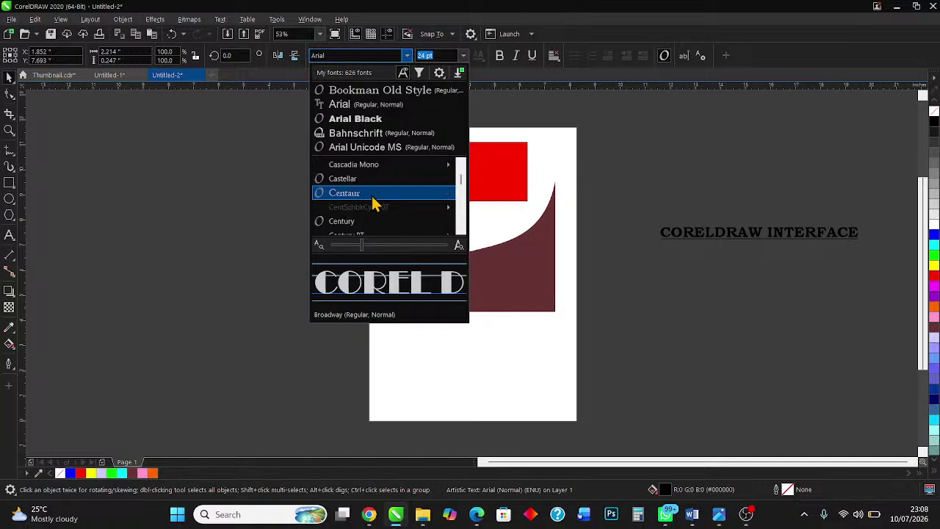
{"action": "scroll", "coordinate": [373, 202], "scroll_direction": "down", "scroll_amount": 2}
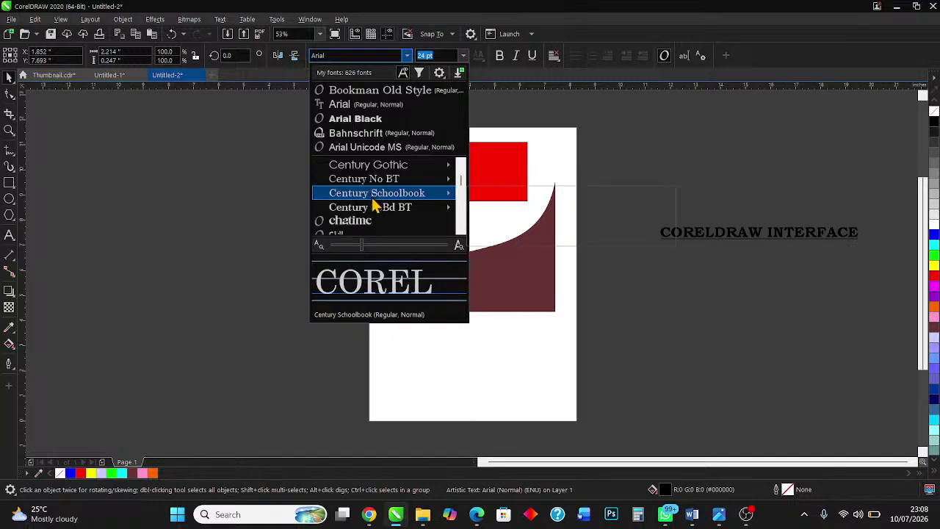
{"action": "scroll", "coordinate": [382, 208], "scroll_direction": "down", "scroll_amount": 1}
{"action": "mouse_move", "coordinate": [387, 208]}
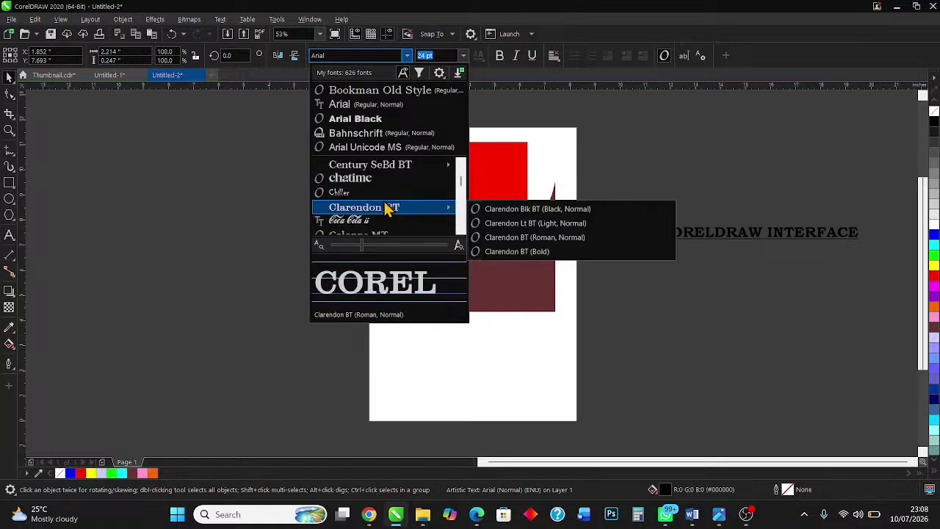
{"action": "scroll", "coordinate": [387, 208], "scroll_direction": "down", "scroll_amount": 1}
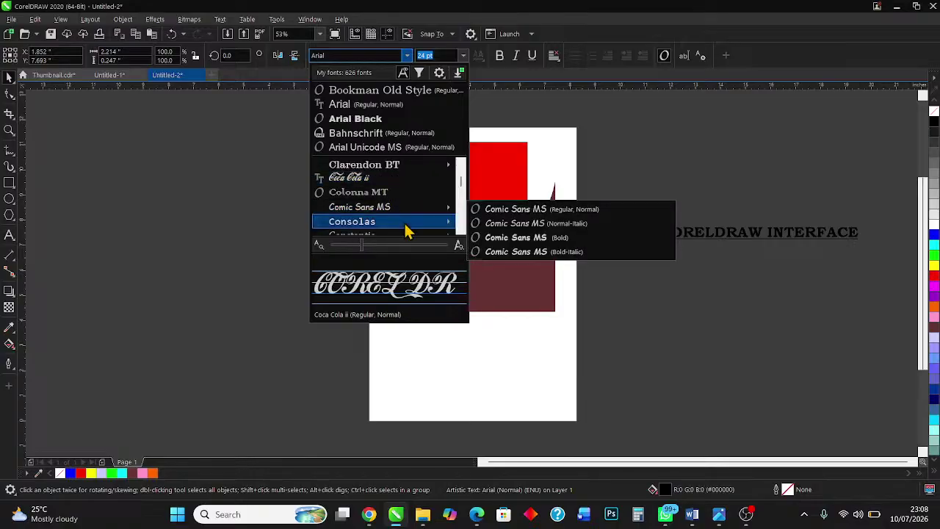
{"action": "mouse_move", "coordinate": [457, 233]}
{"action": "scroll", "coordinate": [458, 235], "scroll_direction": "down", "scroll_amount": 3}
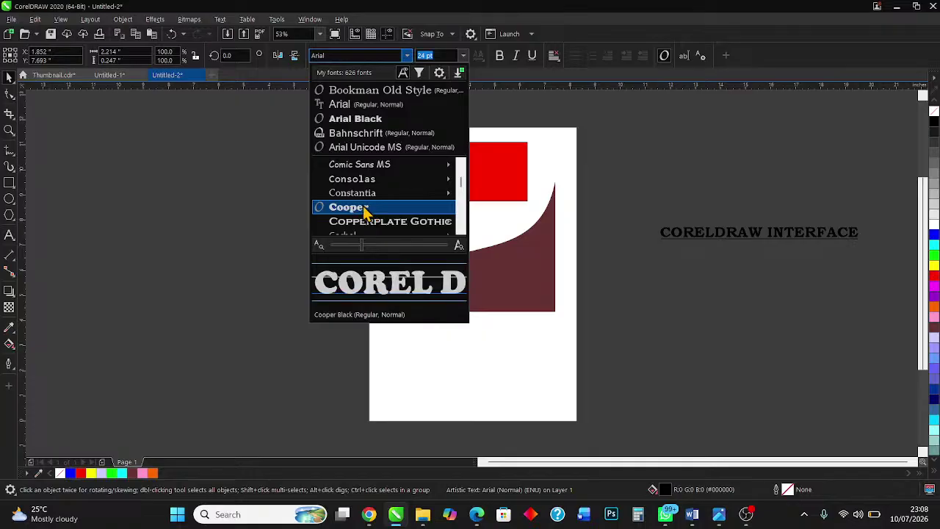
{"action": "left_click", "coordinate": [365, 211]}
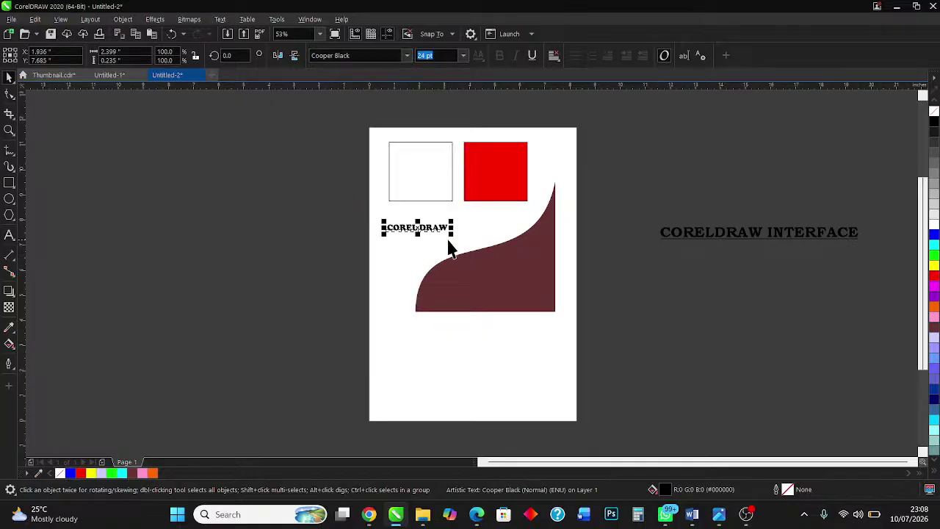
- Enlarge the "COREL DRAW" text proportionally to about 4.9 inches wide, a font size of about 49 pt
{"action": "mouse_move", "coordinate": [451, 235]}
{"action": "left_mouse_down"}
{"action": "mouse_move", "coordinate": [495, 287]}
{"action": "mouse_move", "coordinate": [490, 241]}
{"action": "left_mouse_up"}
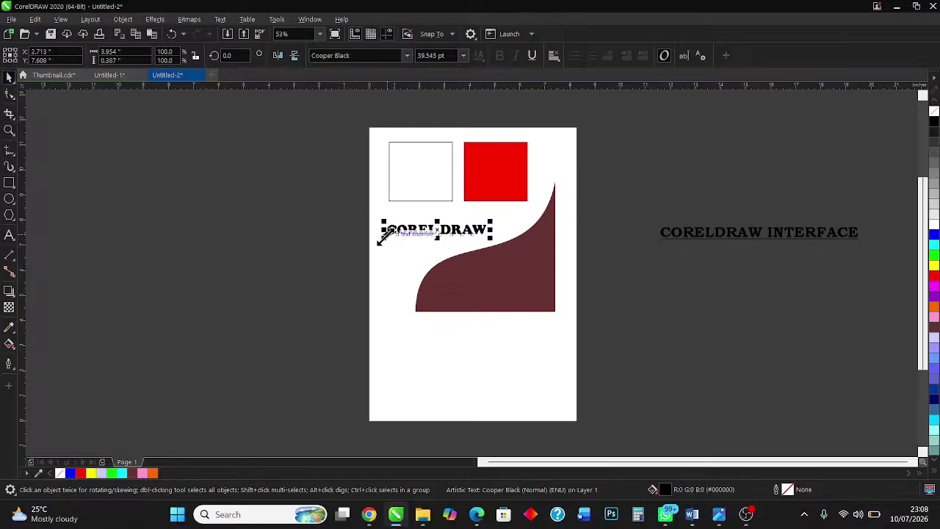
{"action": "left_click_drag", "start_coordinate": [383, 239], "coordinate": [299, 293]}
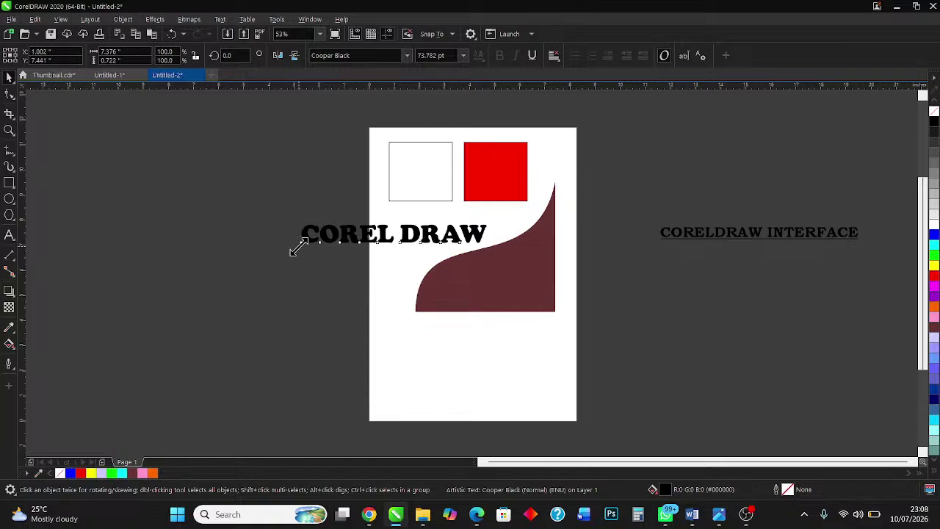
{"action": "left_click_drag", "start_coordinate": [298, 247], "coordinate": [336, 247]}
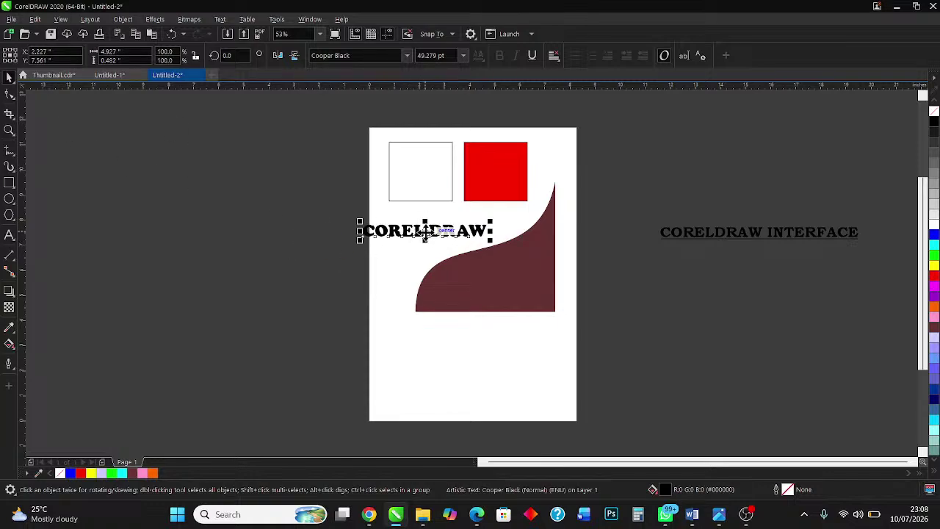
- Move the "COREL DRAW" text onto the lower part of the brown shape, fill it white, and deselect it
{"action": "mouse_move", "coordinate": [426, 231]}
{"action": "left_mouse_down"}
{"action": "mouse_move", "coordinate": [467, 299]}
{"action": "mouse_move", "coordinate": [487, 297]}
{"action": "left_mouse_up"}
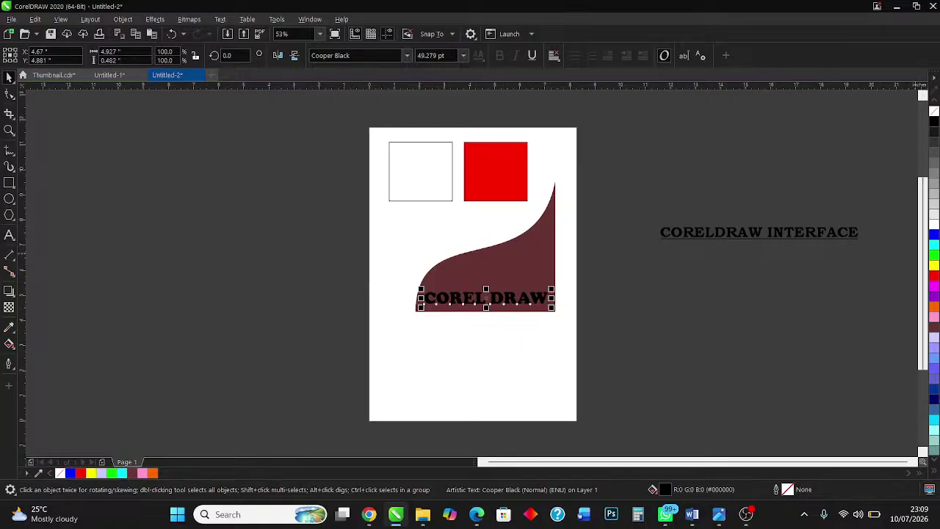
{"action": "left_click", "coordinate": [934, 228]}
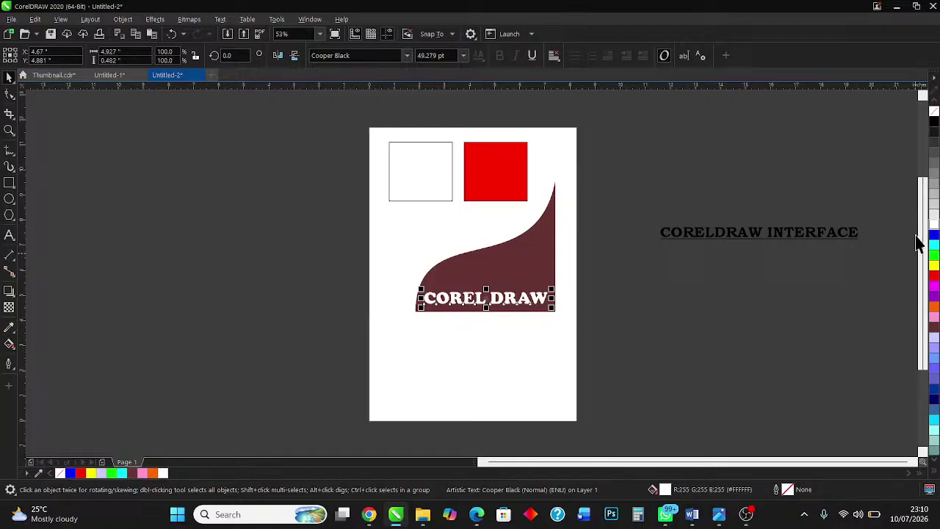
{"action": "left_click", "coordinate": [681, 360]}
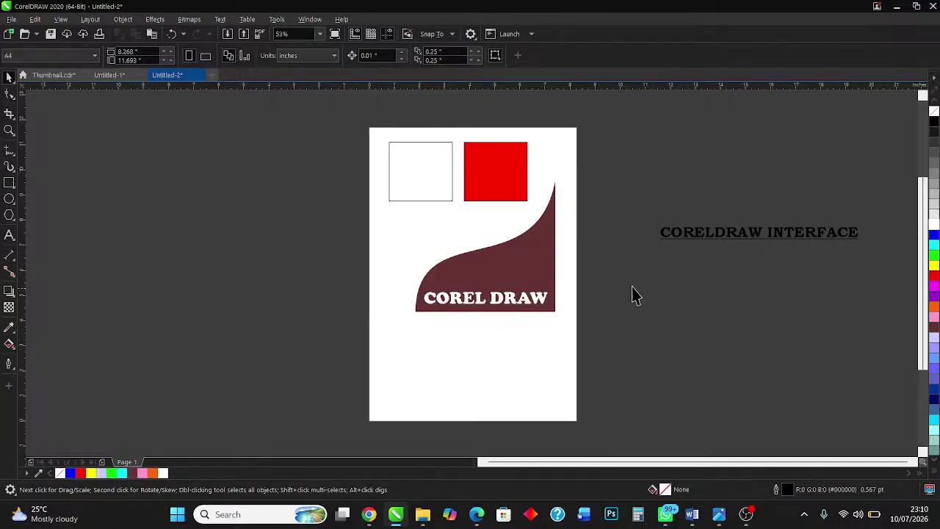
- Select the brown shape and its white text together with a selection marquee around both
{"action": "left_click_drag", "start_coordinate": [615, 174], "coordinate": [405, 345]}
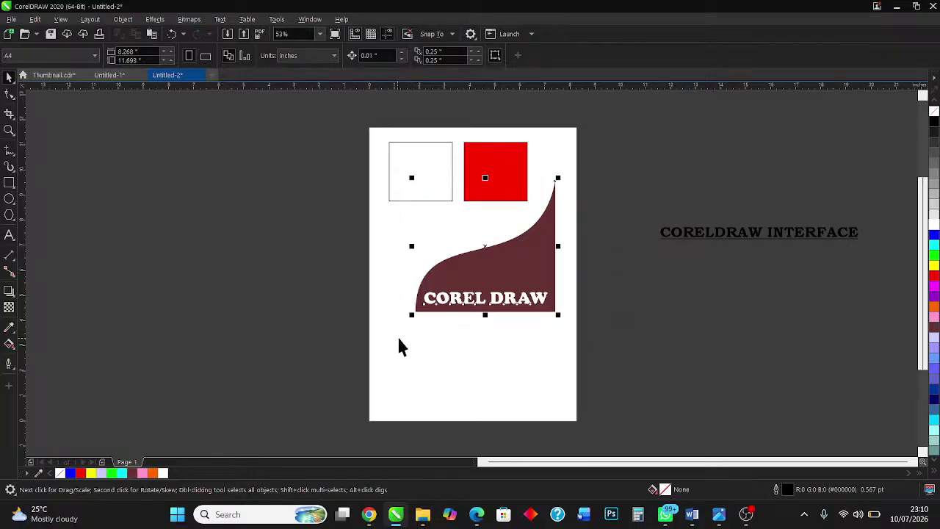
{"action": "left_click", "coordinate": [599, 249]}
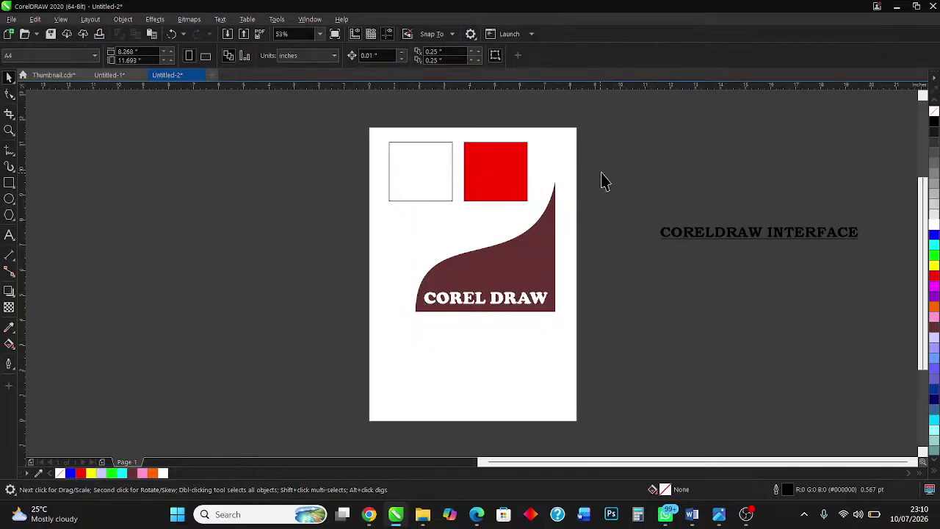
{"action": "left_click_drag", "start_coordinate": [605, 170], "coordinate": [412, 336]}
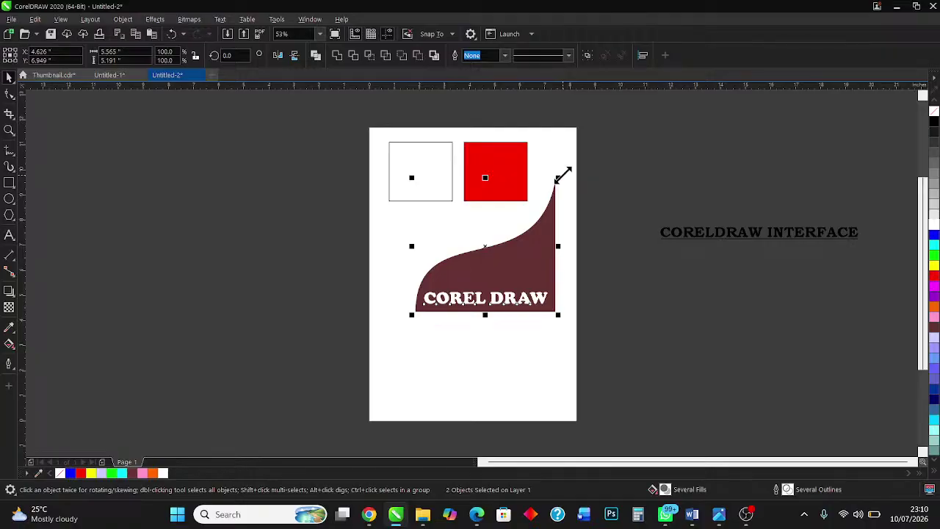
- View the open documents Untitled-1 and Thumbnail.cdr, then return to Untitled-2 and clear the selection
{"action": "left_click", "coordinate": [110, 76]}
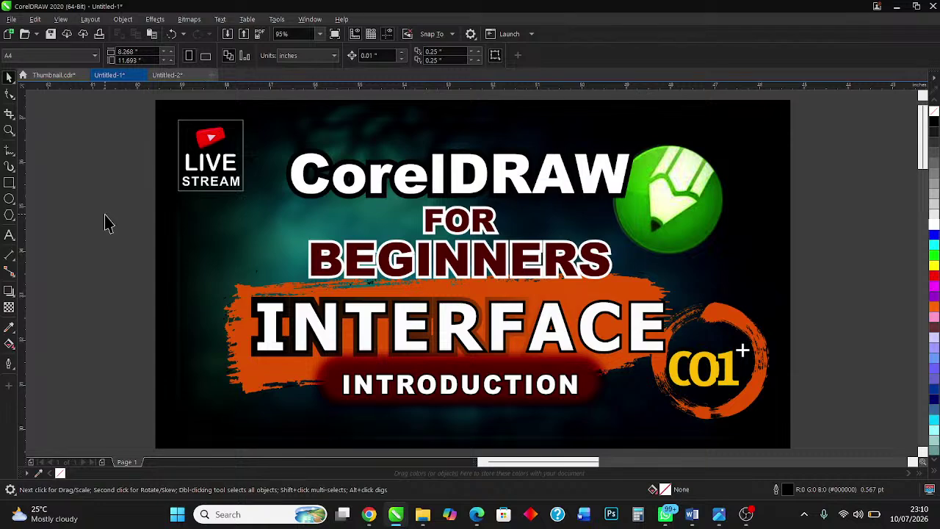
{"action": "left_click", "coordinate": [50, 81]}
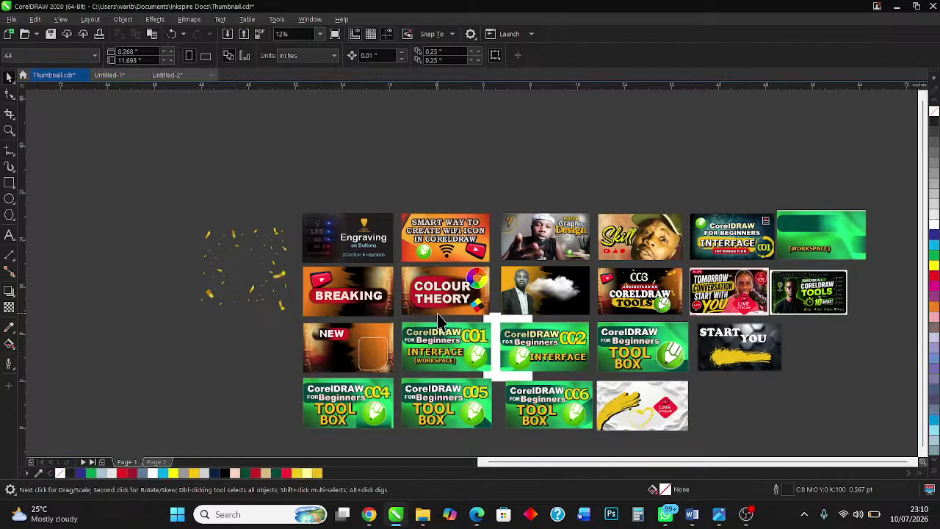
{"action": "left_click", "coordinate": [112, 76]}
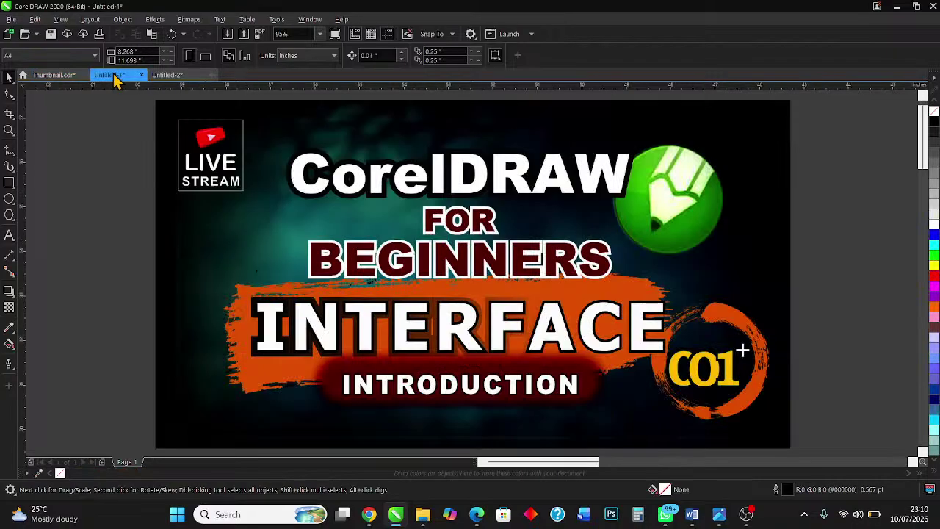
{"action": "left_click", "coordinate": [179, 77]}
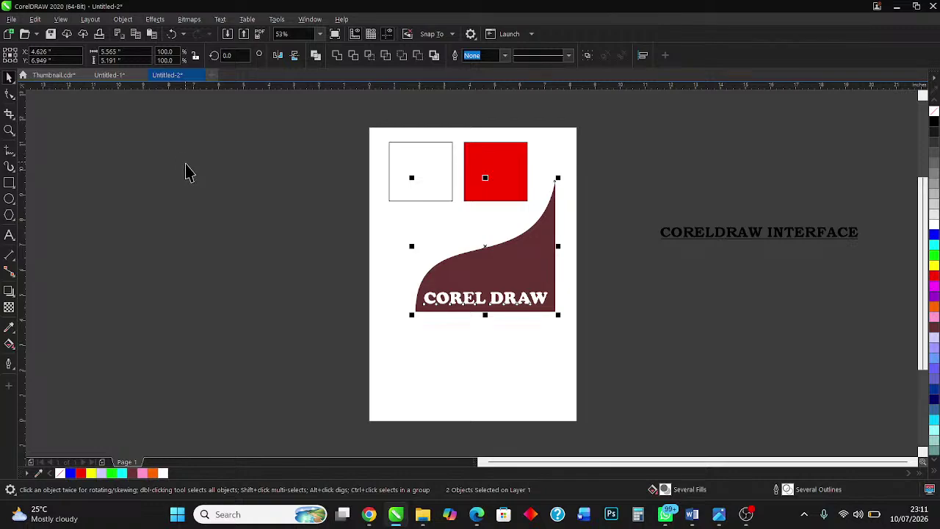
{"action": "left_click", "coordinate": [189, 226]}
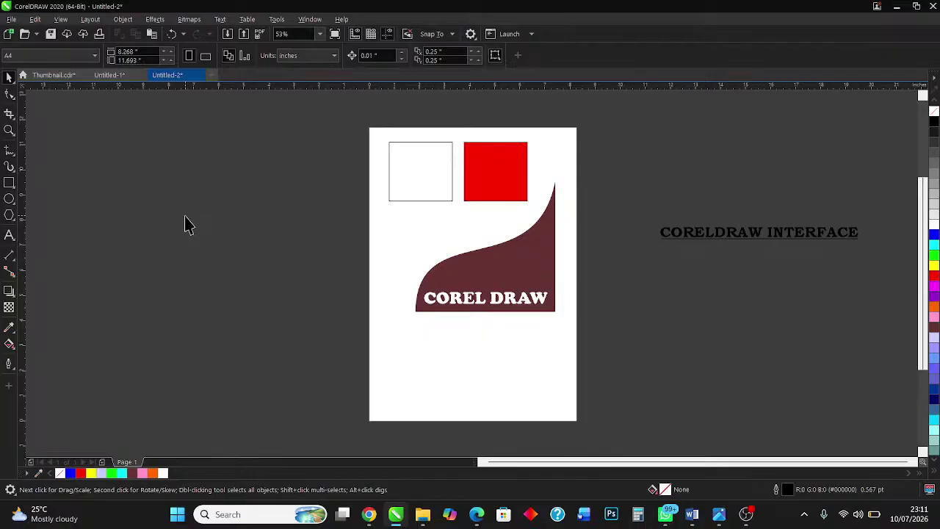
- Bring up and dismiss the new-document settings, and look up the New command and its shortcut among the file commands
{"action": "key", "text": "ctrl+n"}
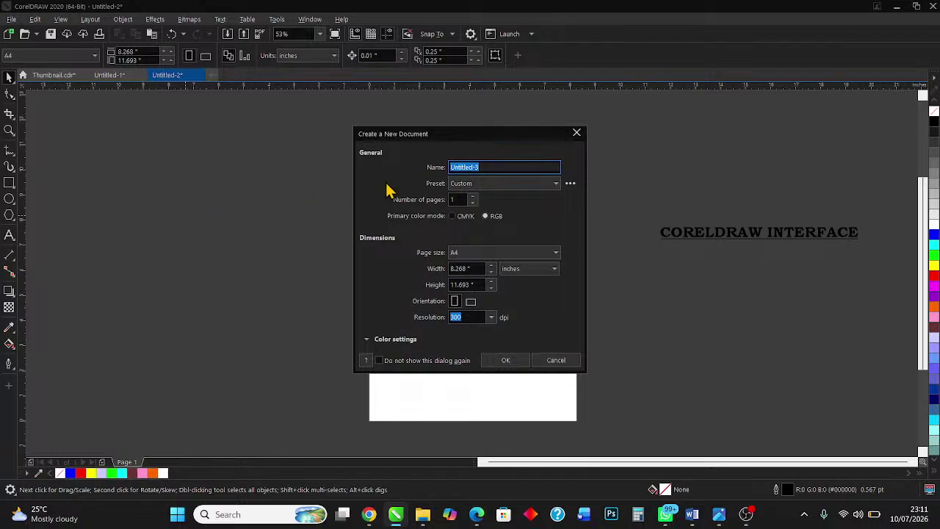
{"action": "left_click", "coordinate": [576, 133]}
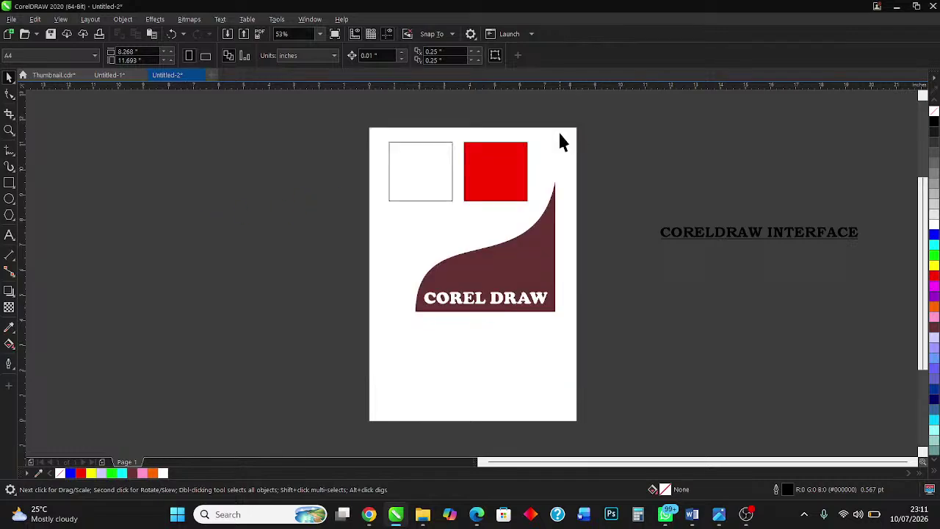
{"action": "left_click", "coordinate": [12, 20]}
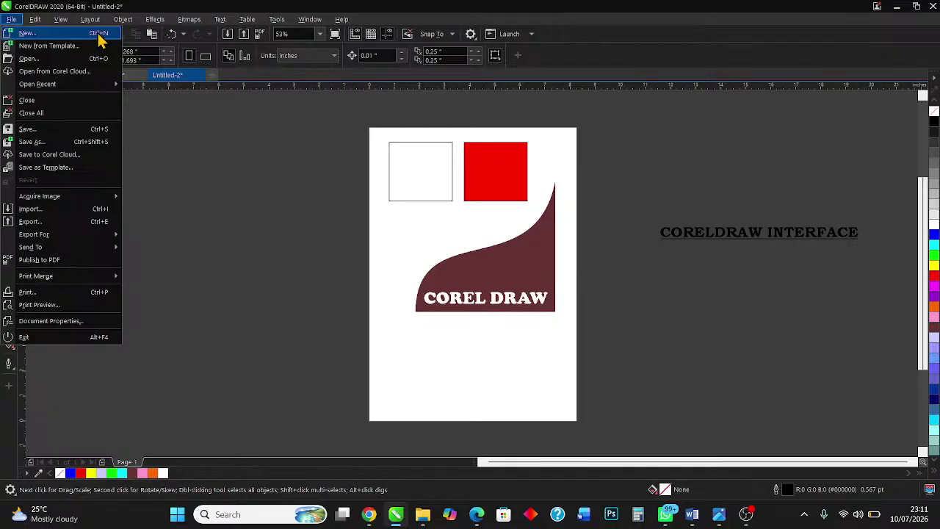
{"action": "left_click", "coordinate": [208, 154]}
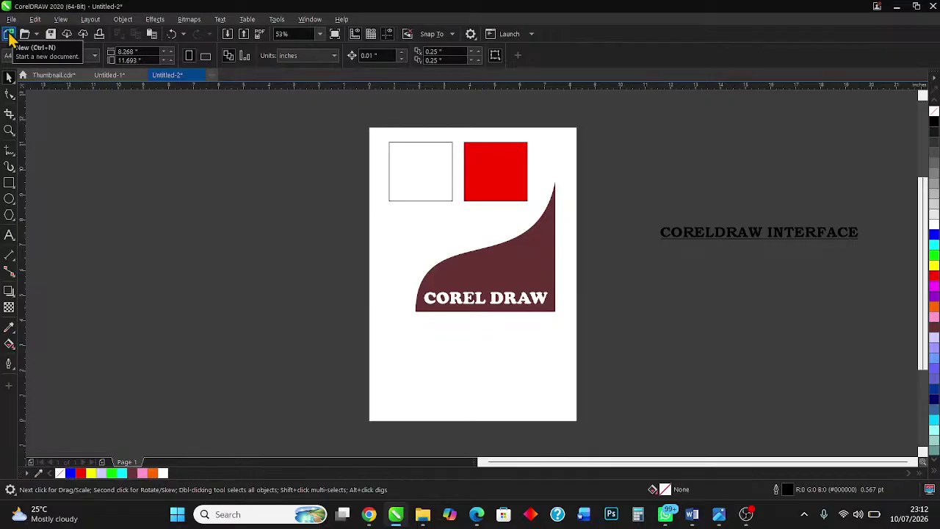
- Start a new document and name it "COMPLIMENTRY CARD"
{"action": "left_click", "coordinate": [11, 37]}
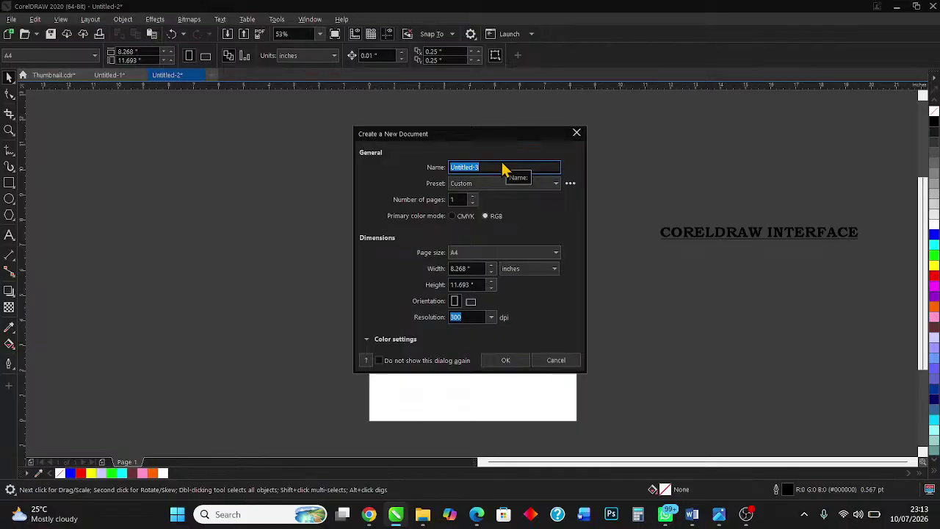
{"action": "type", "text": "COMPLIME"}
{"action": "key", "text": "BackSpace"}
{"action": "type", "text": "ENTRY CARD"}
- Examine the presets available for the new document, keeping Custom, and dismiss the low-battery warnings
{"action": "left_click", "coordinate": [534, 187]}
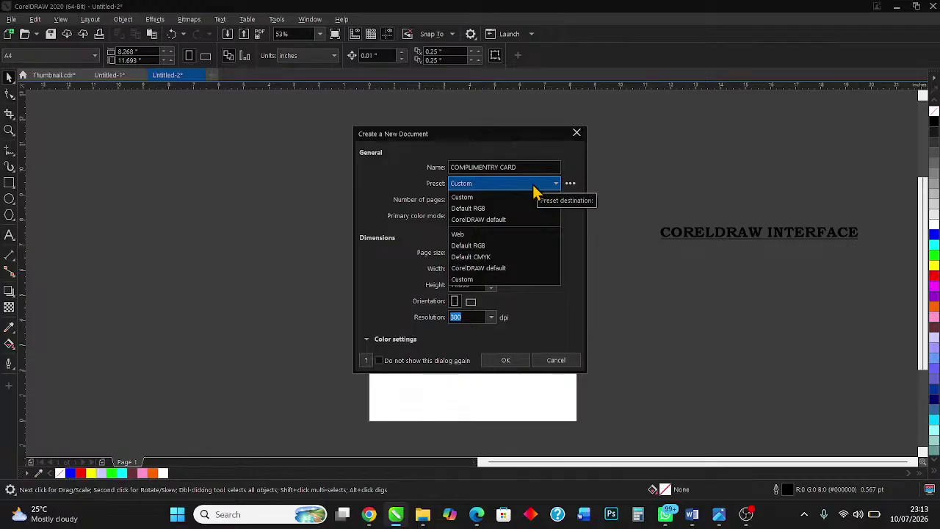
{"action": "left_click", "coordinate": [383, 185]}
{"action": "left_click", "coordinate": [494, 190]}
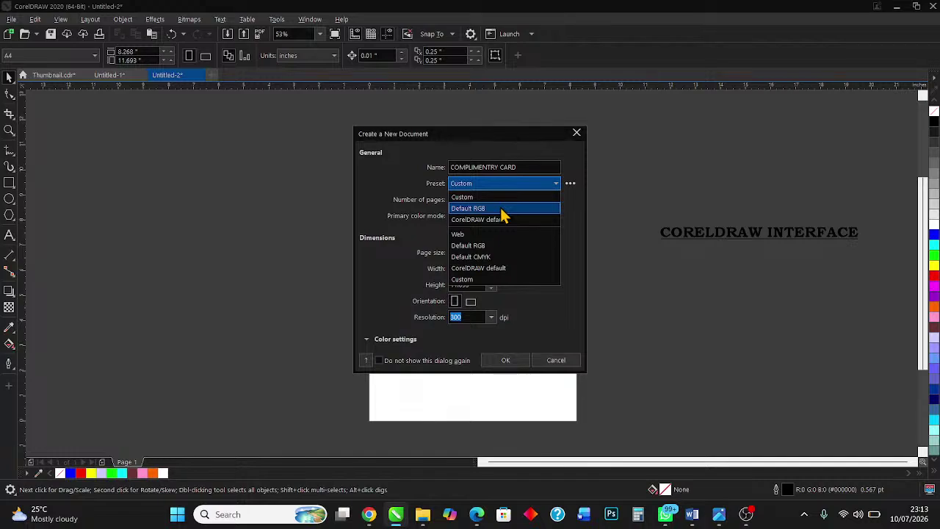
{"action": "left_click", "coordinate": [409, 187]}
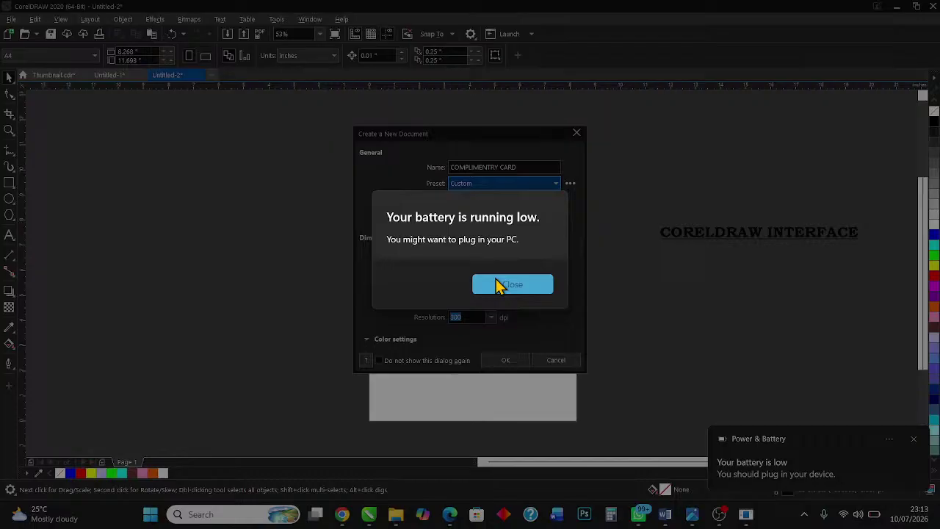
{"action": "left_click", "coordinate": [496, 285]}
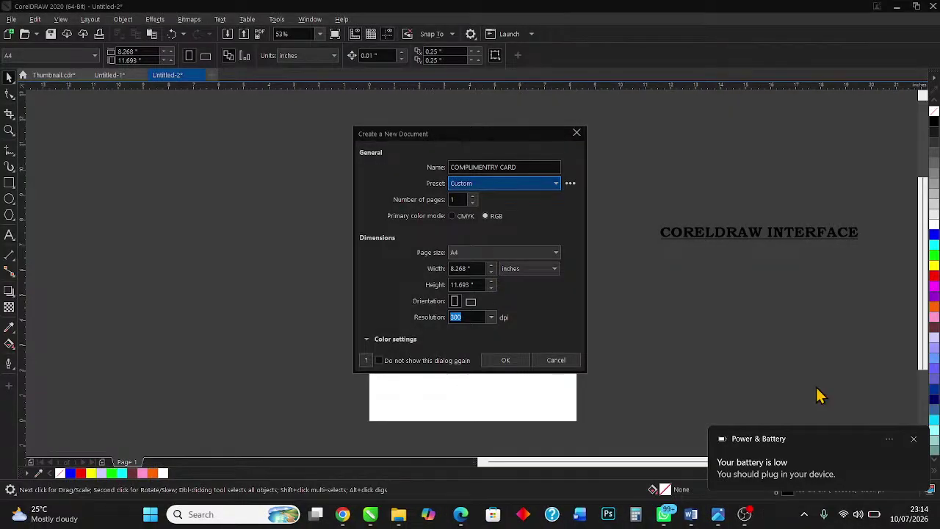
{"action": "left_click", "coordinate": [914, 440]}
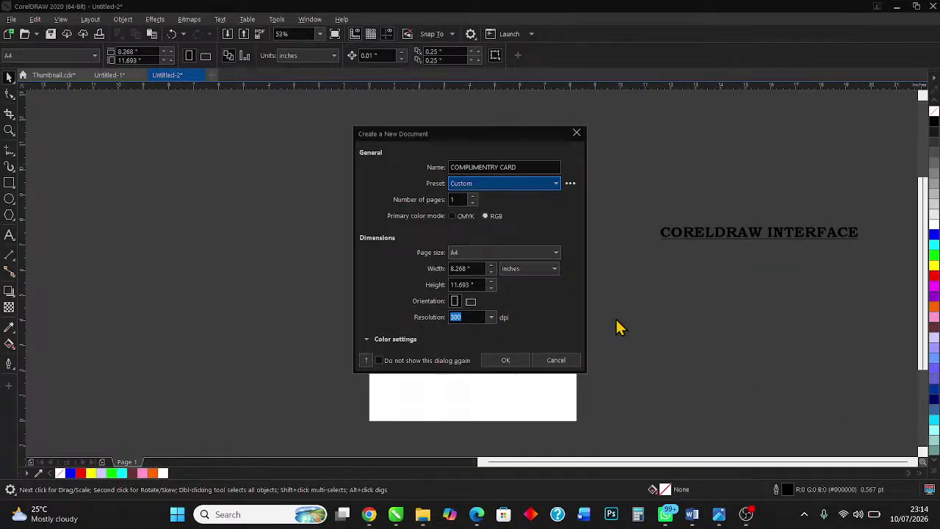
{"action": "left_click", "coordinate": [499, 183]}
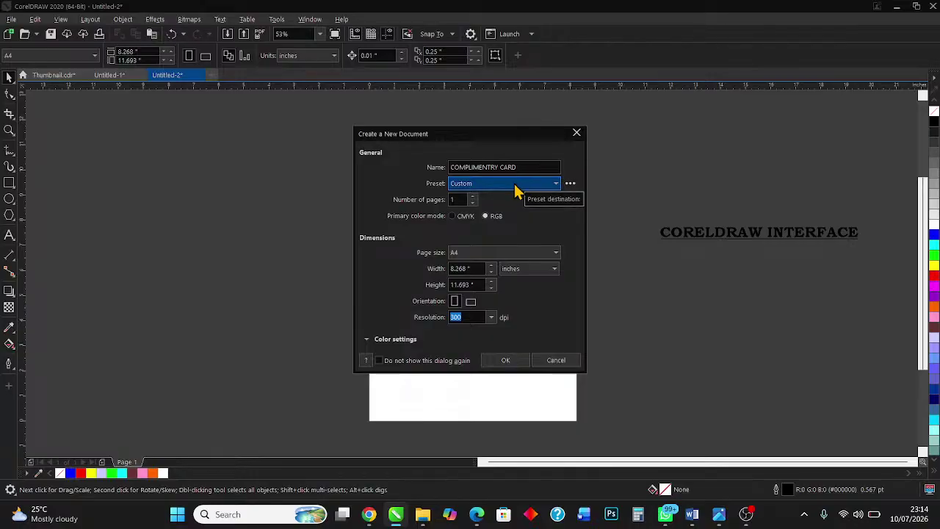
- Examine the presets and page sizes available for the new document, keeping Custom and A4
{"action": "left_click", "coordinate": [516, 190]}
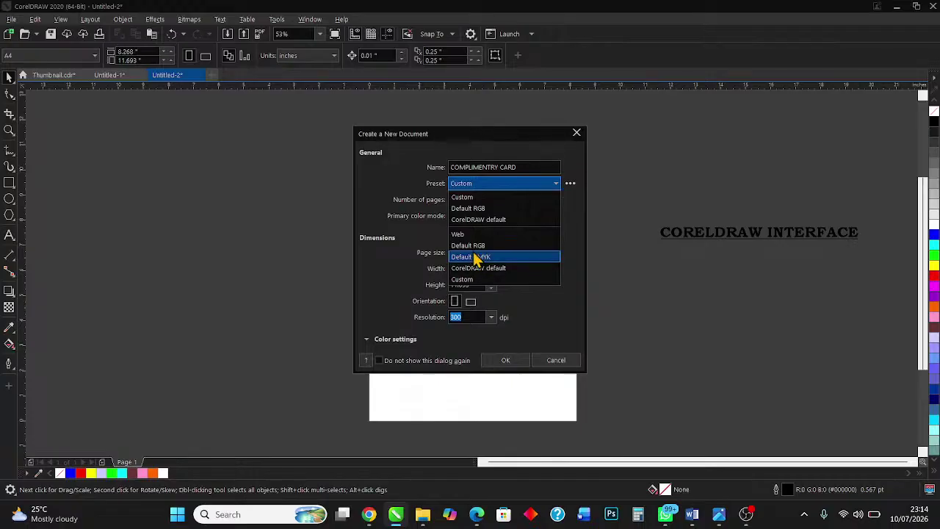
{"action": "left_click", "coordinate": [389, 173]}
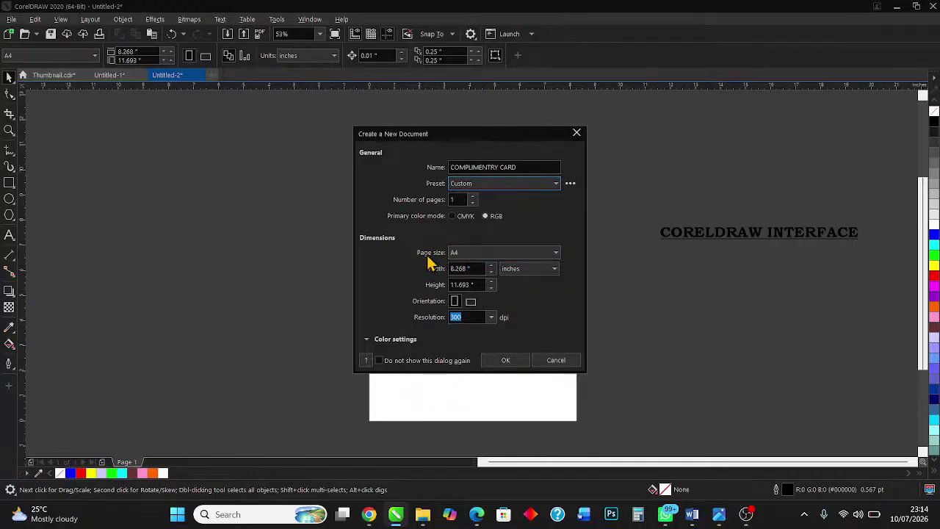
{"action": "left_click", "coordinate": [488, 257]}
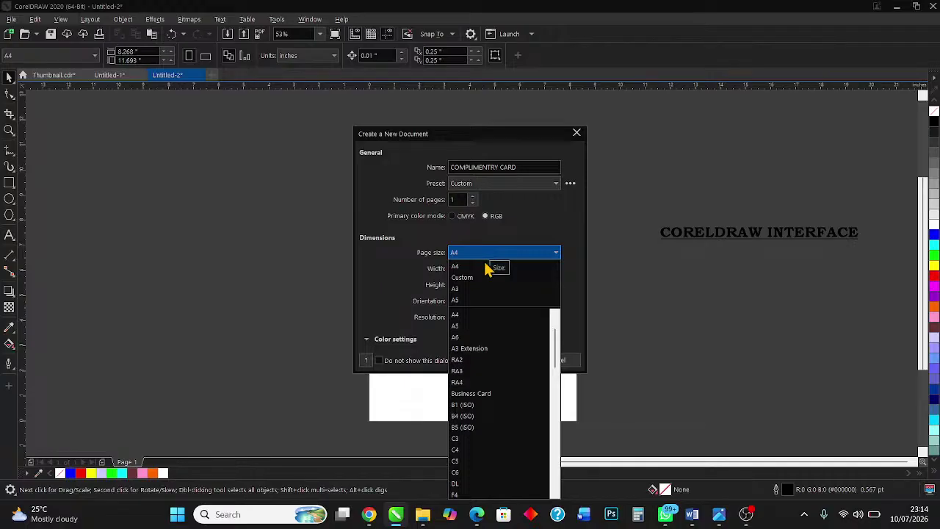
{"action": "scroll", "coordinate": [481, 449], "scroll_direction": "down", "scroll_amount": 3}
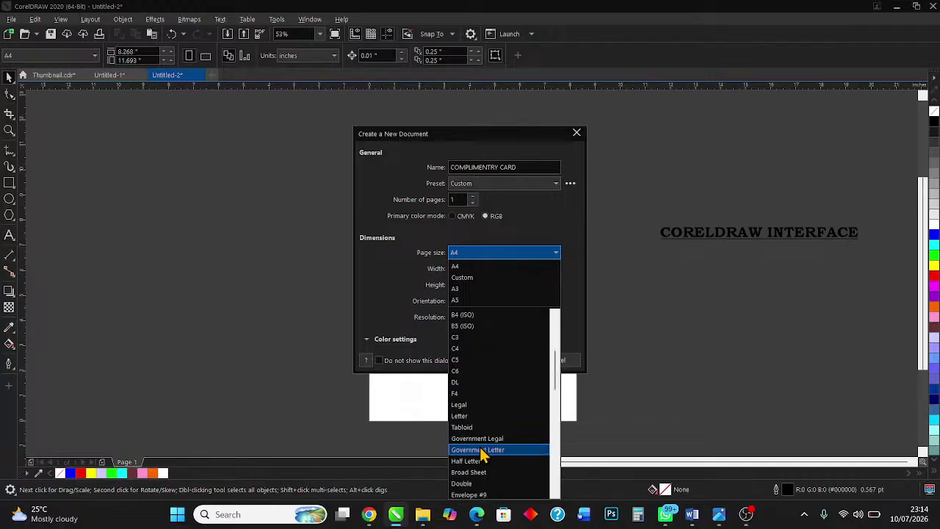
{"action": "scroll", "coordinate": [479, 446], "scroll_direction": "down", "scroll_amount": 6}
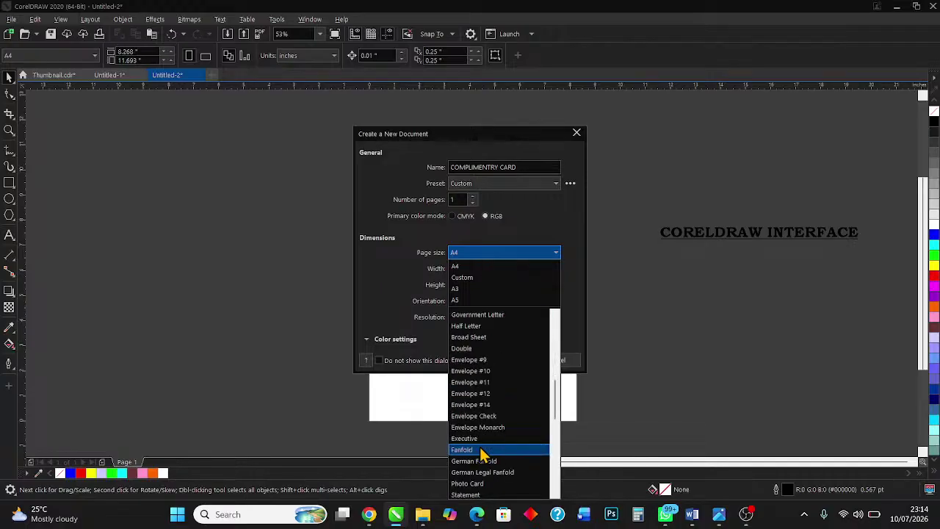
{"action": "left_click", "coordinate": [378, 298]}
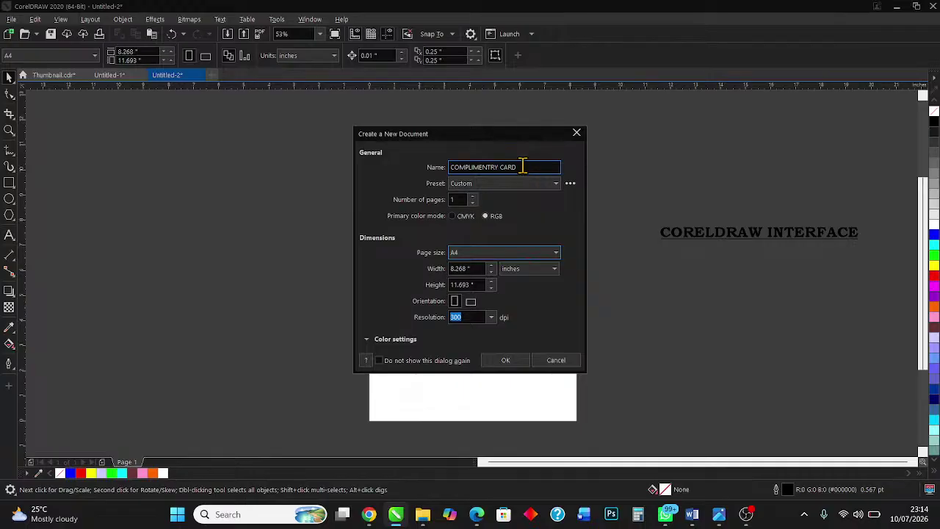
- Rename the new document "HAND BILL" and set its page size to A5
{"action": "left_click_drag", "start_coordinate": [521, 168], "coordinate": [431, 166]}
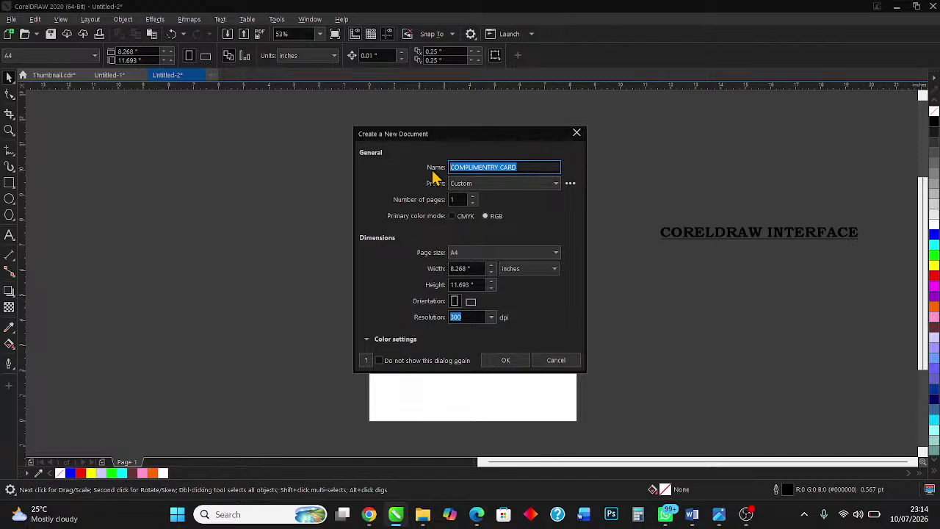
{"action": "type", "text": "HAND"}
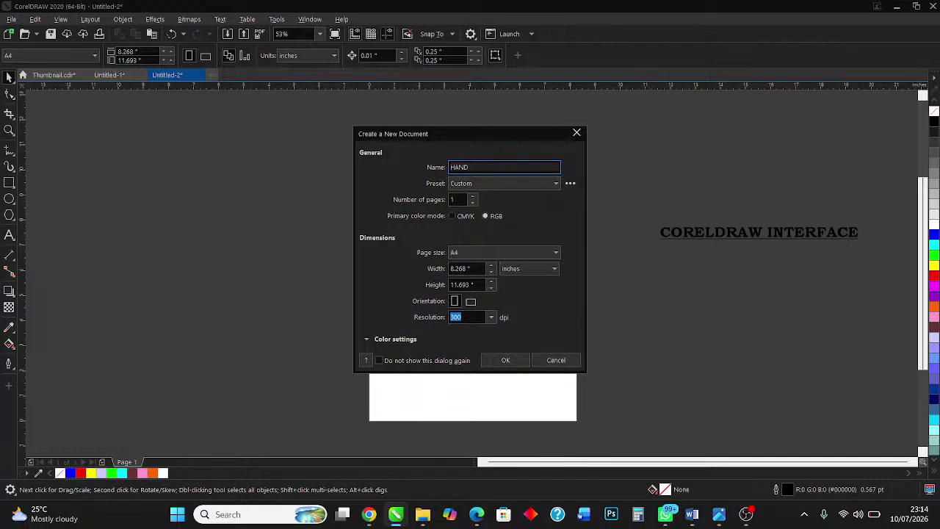
{"action": "type", "text": " BILL"}
{"action": "left_click", "coordinate": [484, 257]}
{"action": "left_click", "coordinate": [478, 301]}
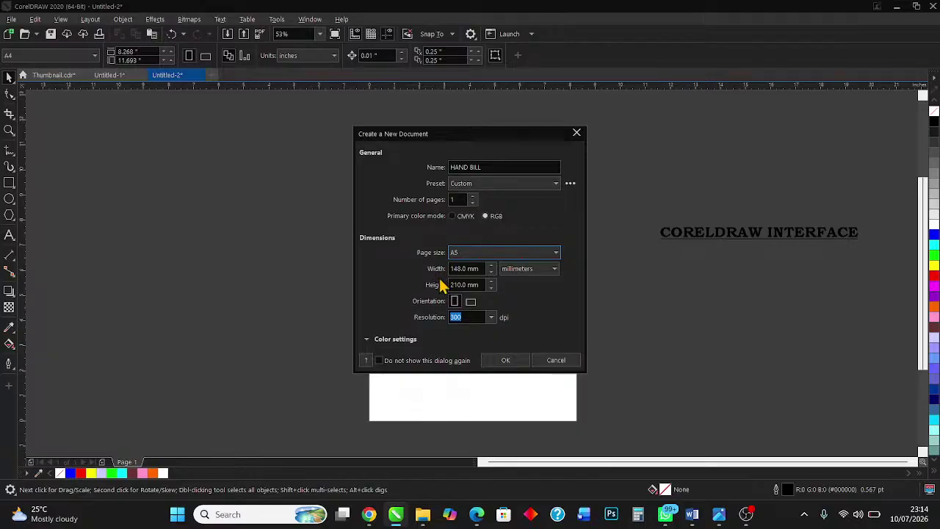
- Set the units to inches, try landscape but return to portrait, and create the HAND BILL document
{"action": "left_click", "coordinate": [527, 272]}
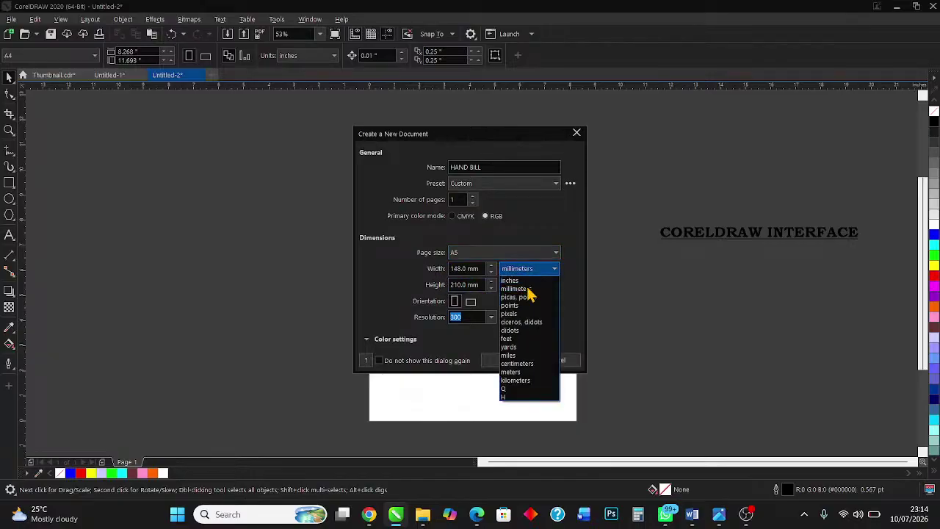
{"action": "left_click", "coordinate": [512, 281]}
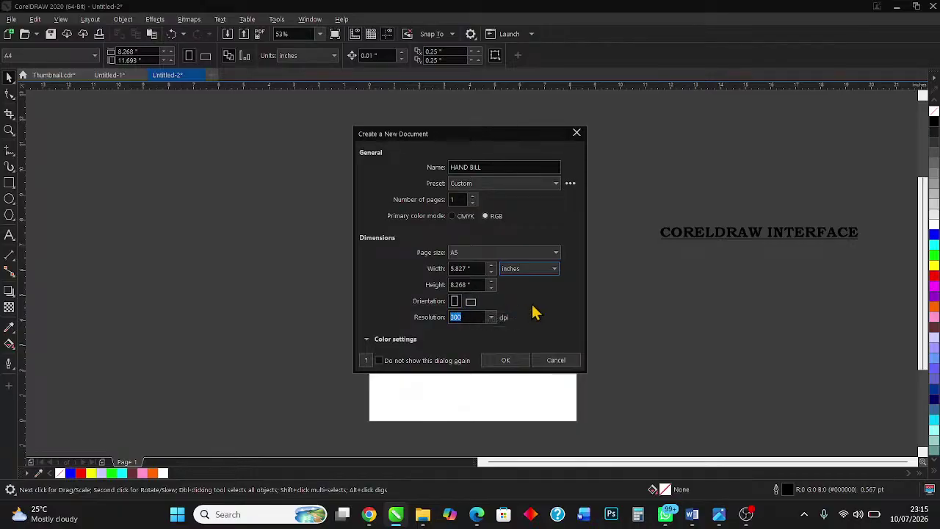
{"action": "left_click", "coordinate": [471, 301]}
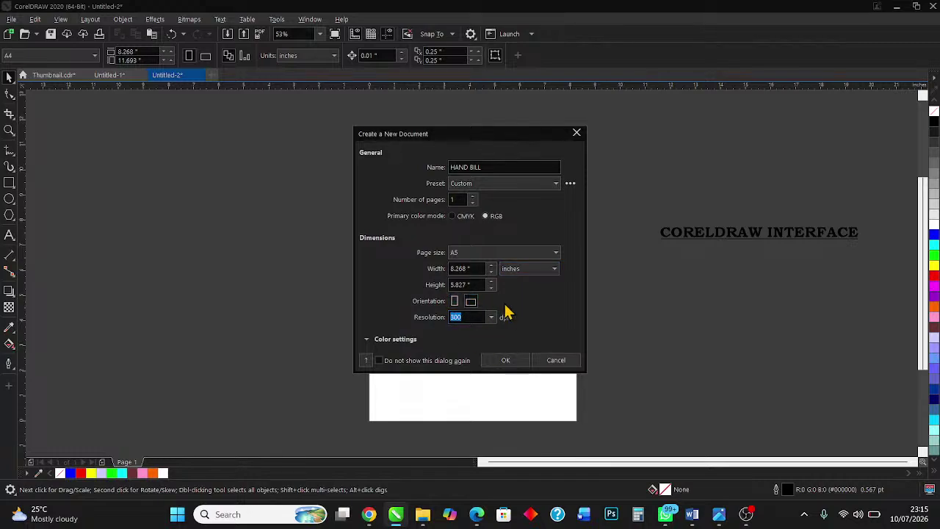
{"action": "left_click", "coordinate": [455, 303]}
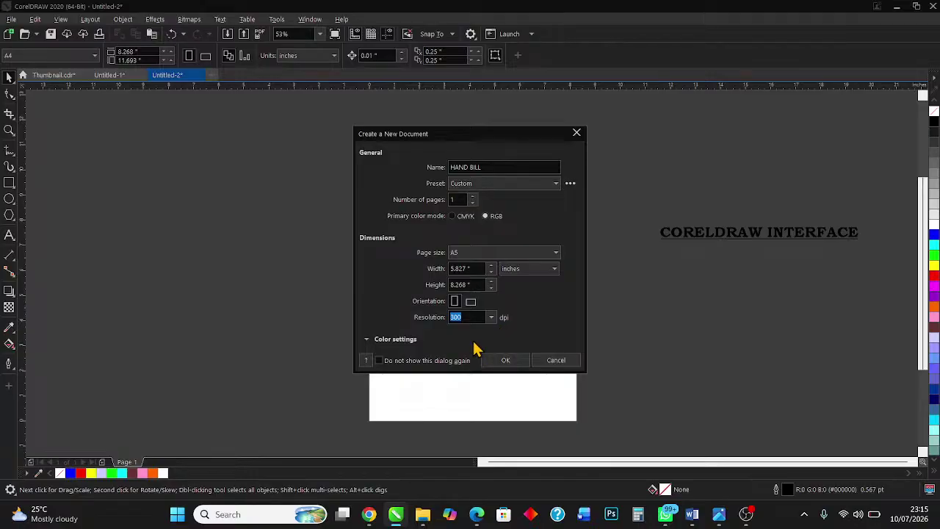
{"action": "left_click", "coordinate": [506, 361]}
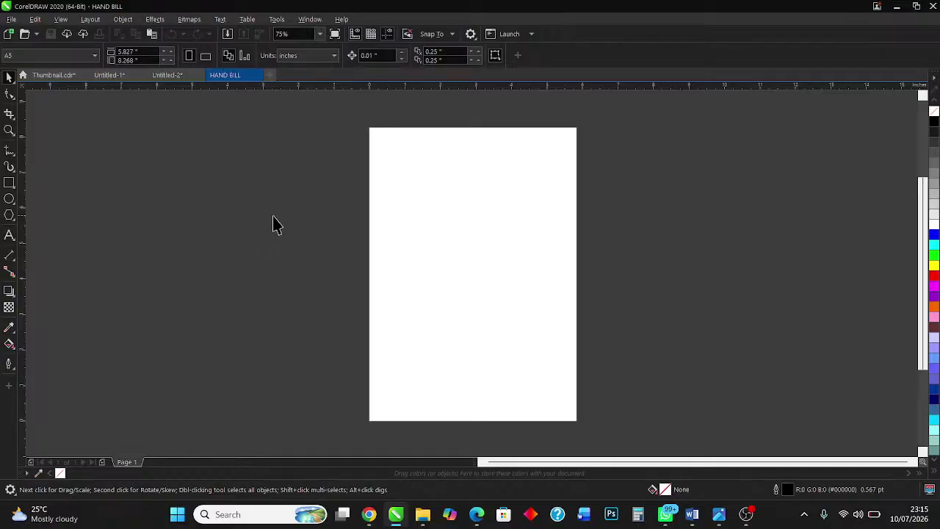
- Add the artistic text "INTERFACE 001+" near the top of the page
{"action": "left_click", "coordinate": [8, 57]}
{"action": "left_click", "coordinate": [8, 236]}
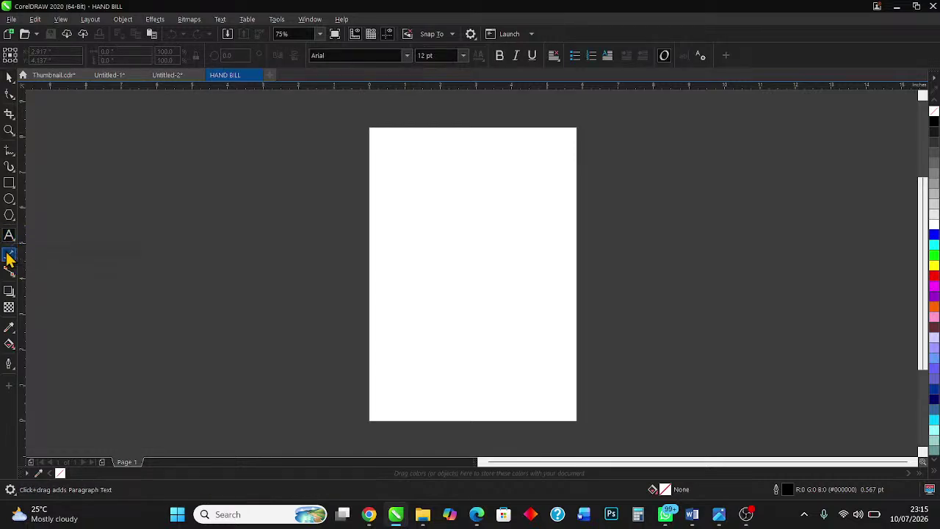
{"action": "left_click", "coordinate": [430, 190]}
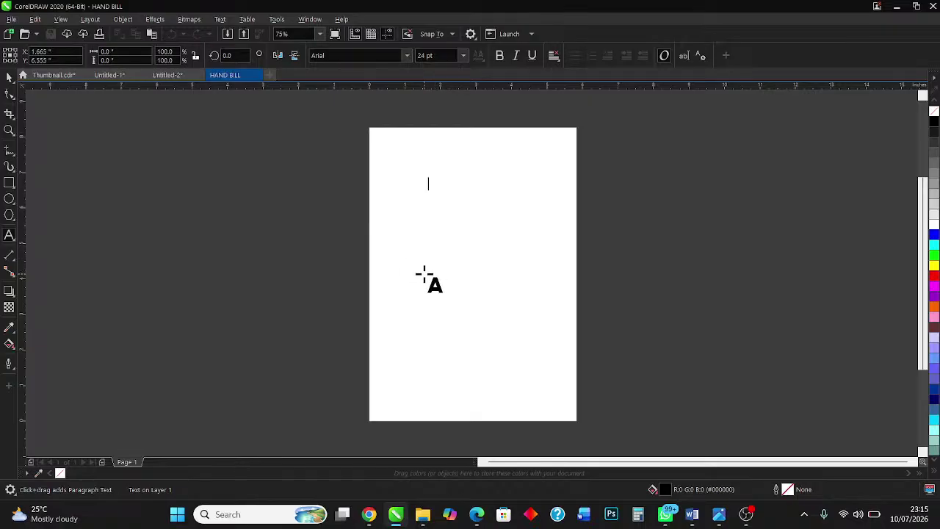
{"action": "type", "text": "INTERFACE 001+"}
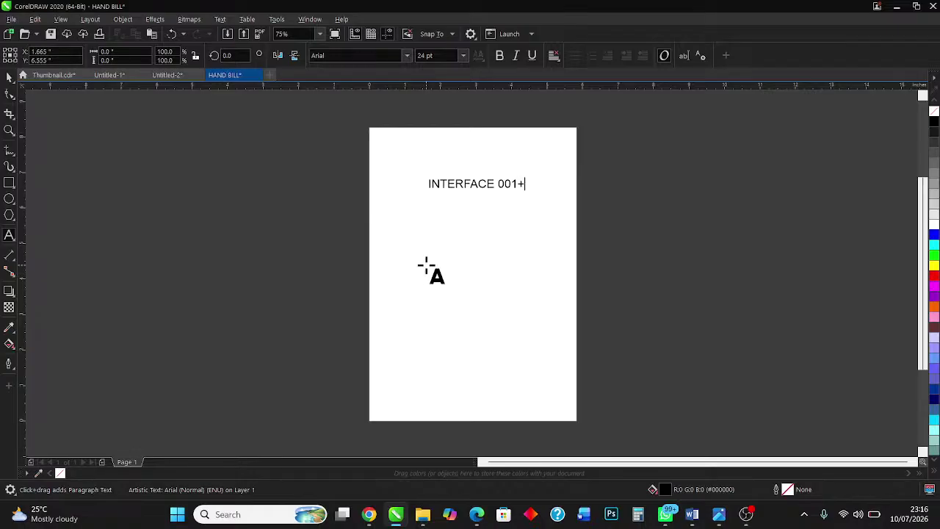
{"action": "key", "text": "Escape"}
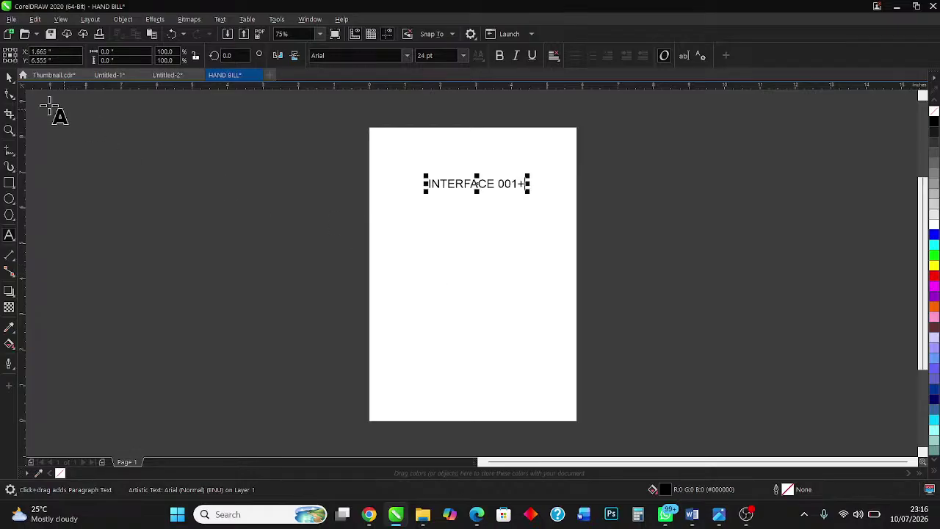
{"action": "left_click", "coordinate": [8, 78]}
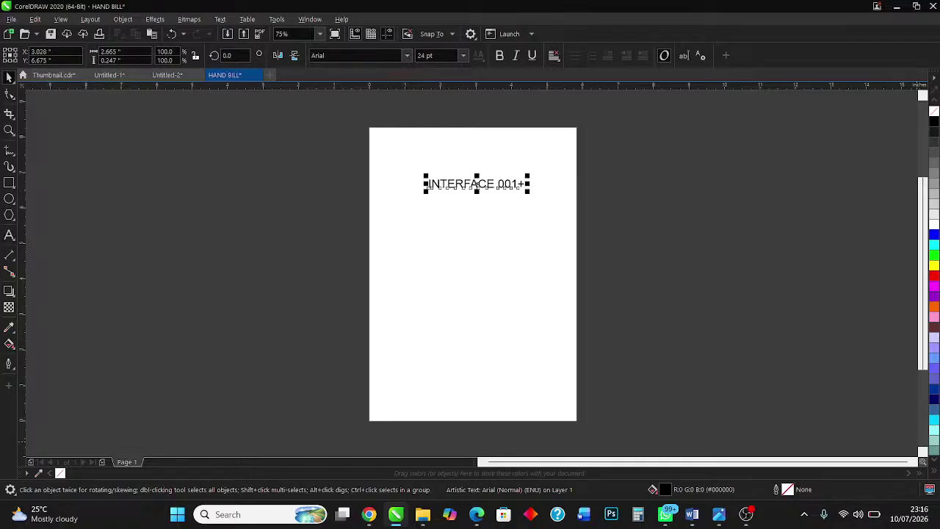
- Enlarge the "INTERFACE 001+" text to about 42 pt, set its font to Cooper Black, and clear the selection
{"action": "mouse_move", "coordinate": [877, 523]}
{"action": "left_click_drag", "start_coordinate": [419, 189], "coordinate": [380, 243]}
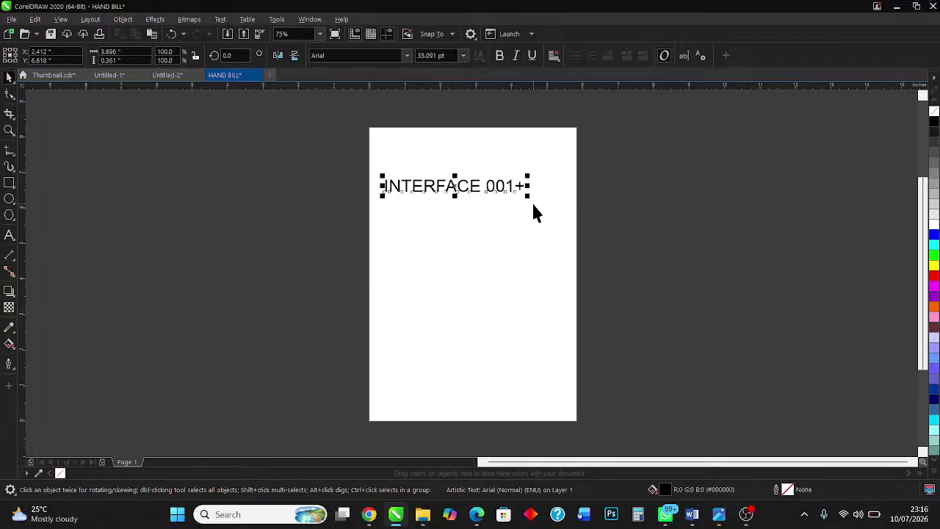
{"action": "left_click_drag", "start_coordinate": [528, 195], "coordinate": [558, 244]}
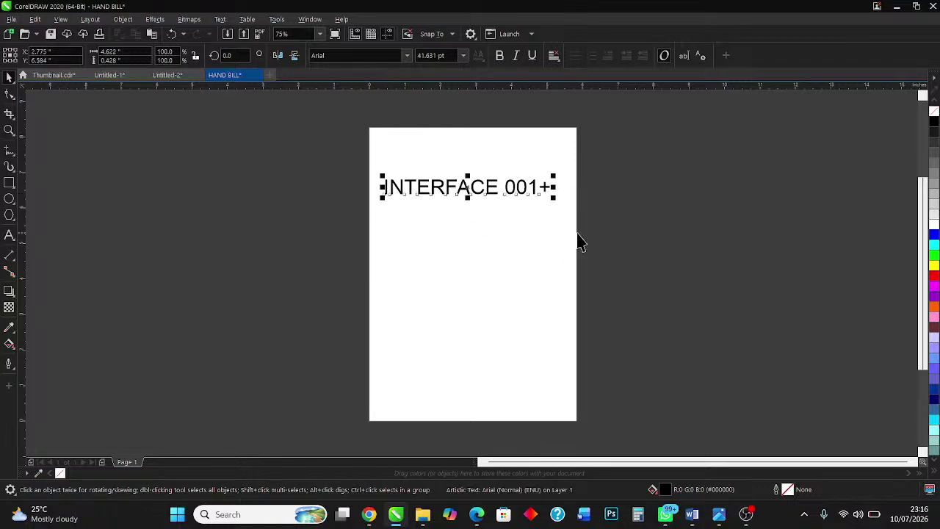
{"action": "left_click", "coordinate": [407, 56]}
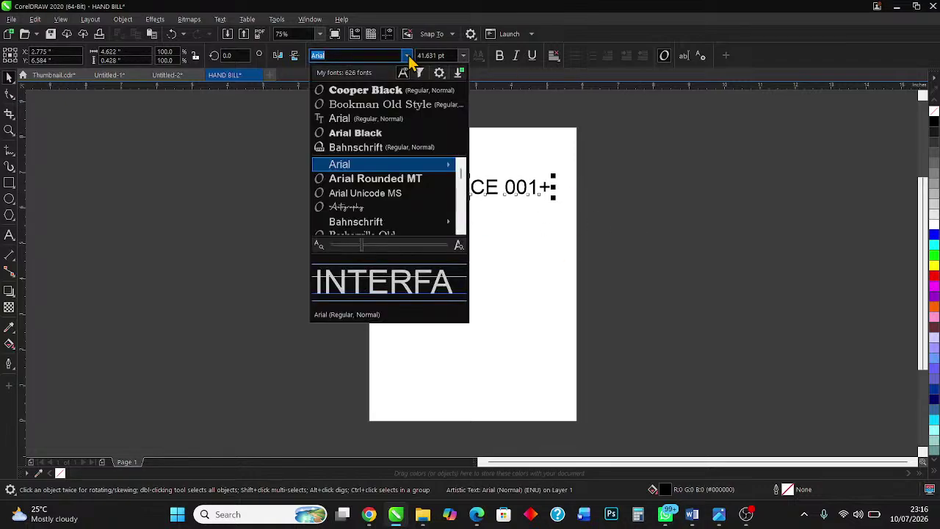
{"action": "left_click", "coordinate": [410, 94]}
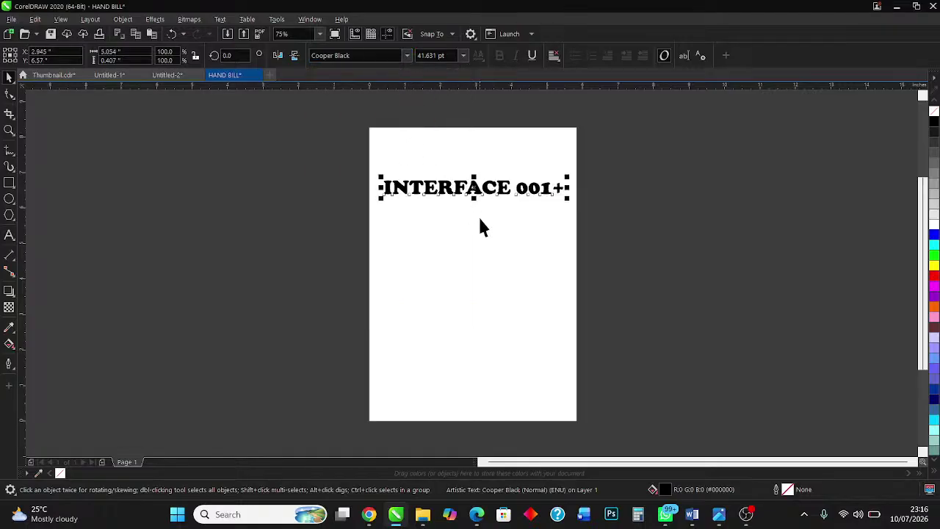
{"action": "left_click", "coordinate": [468, 168]}
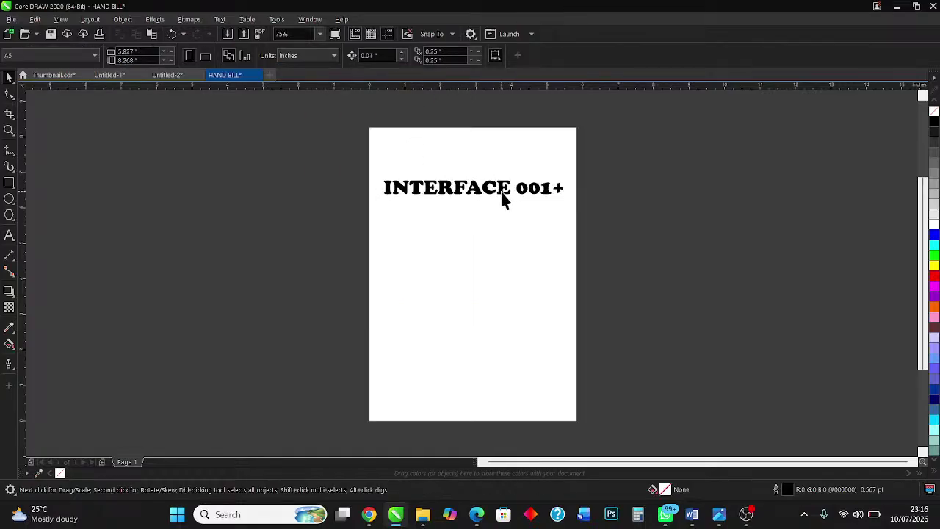
- Insert a line break after "INTERFACE" so that "001+" sits on its own line
{"action": "left_click", "coordinate": [503, 197]}
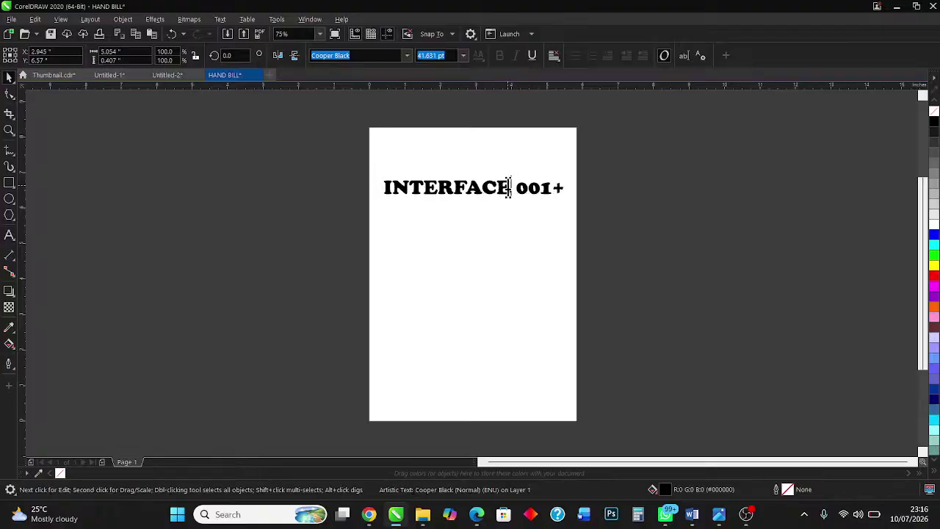
{"action": "left_click", "coordinate": [508, 188]}
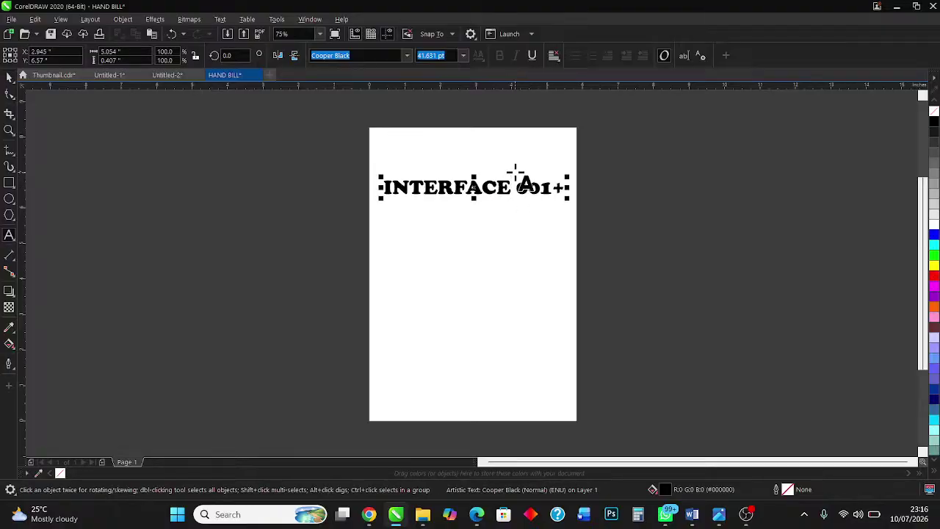
{"action": "key", "text": "Return"}
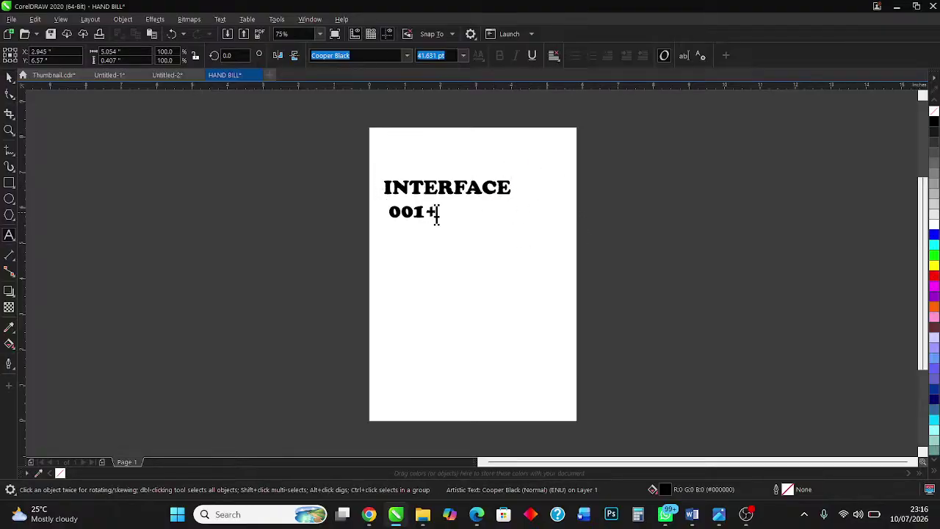
{"action": "left_click", "coordinate": [9, 76]}
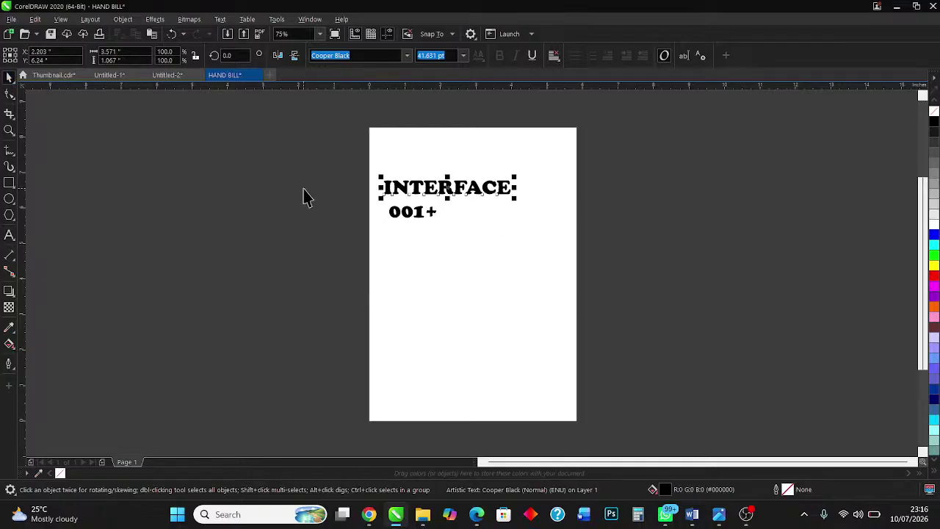
- Separate "001+" from "INTERFACE" and move it slightly down and to the right on the page
{"action": "left_click", "coordinate": [403, 221]}
{"action": "left_click_drag", "start_coordinate": [402, 220], "coordinate": [424, 242]}
{"action": "left_click", "coordinate": [441, 189]}
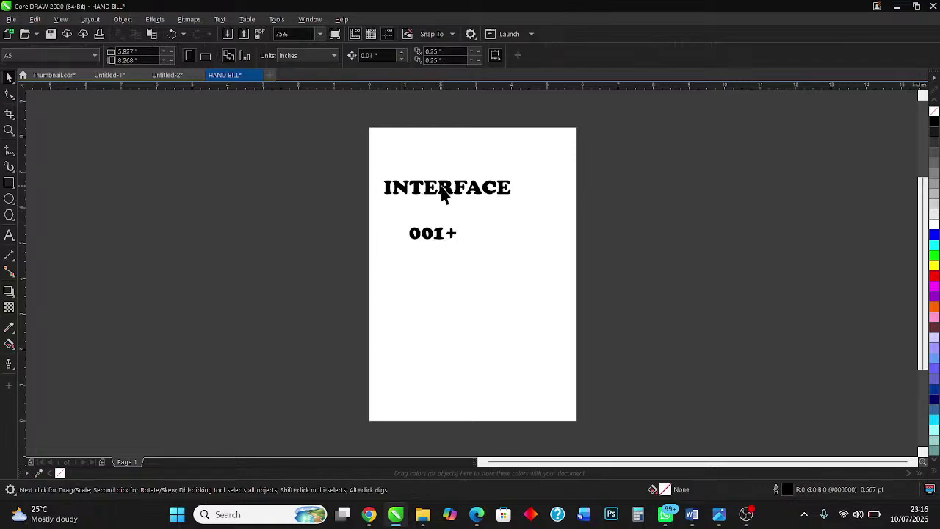
- Scale the "INTERFACE" text by its corners to about 4.74 inches wide, ending at the page's right edge
{"action": "left_click", "coordinate": [441, 191]}
{"action": "left_click_drag", "start_coordinate": [517, 202], "coordinate": [563, 267]}
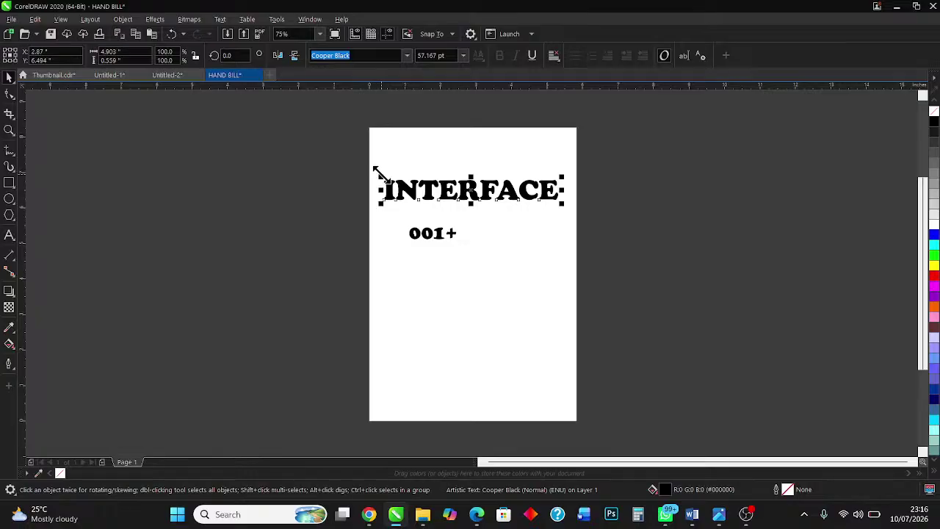
{"action": "mouse_move", "coordinate": [376, 172]}
{"action": "left_mouse_down"}
{"action": "mouse_move", "coordinate": [354, 176]}
{"action": "mouse_move", "coordinate": [365, 176]}
{"action": "left_mouse_up"}
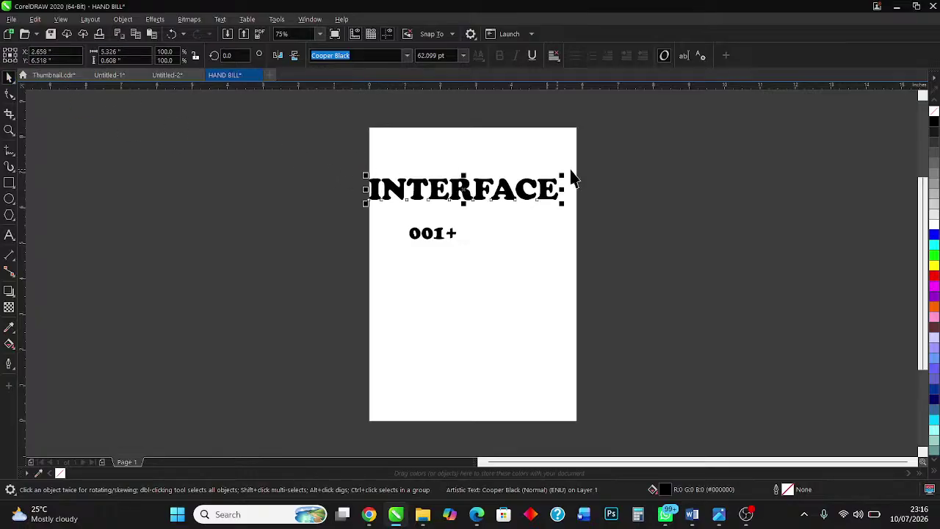
{"action": "left_click_drag", "start_coordinate": [564, 170], "coordinate": [582, 160]}
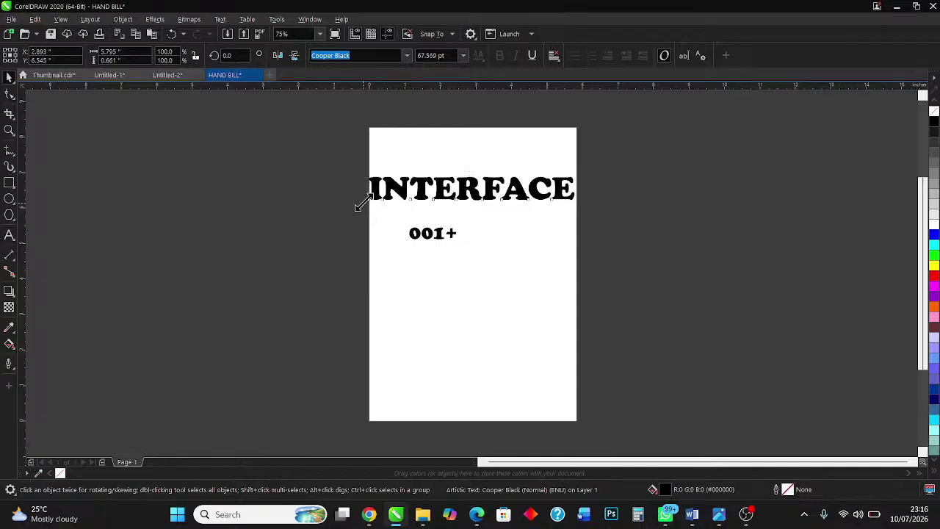
{"action": "left_click_drag", "start_coordinate": [360, 207], "coordinate": [400, 202]}
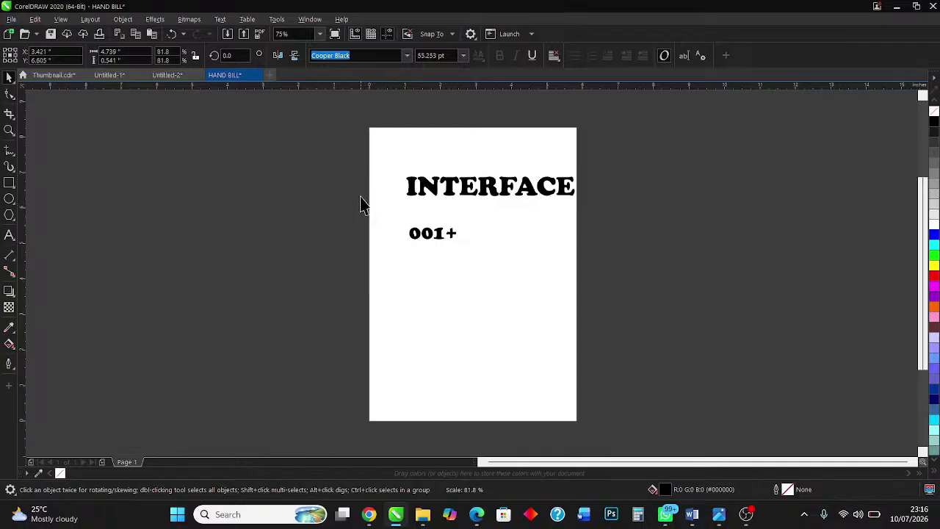
- Rotate the "INTERFACE" text by 45 degrees
{"action": "double_click", "coordinate": [229, 56]}
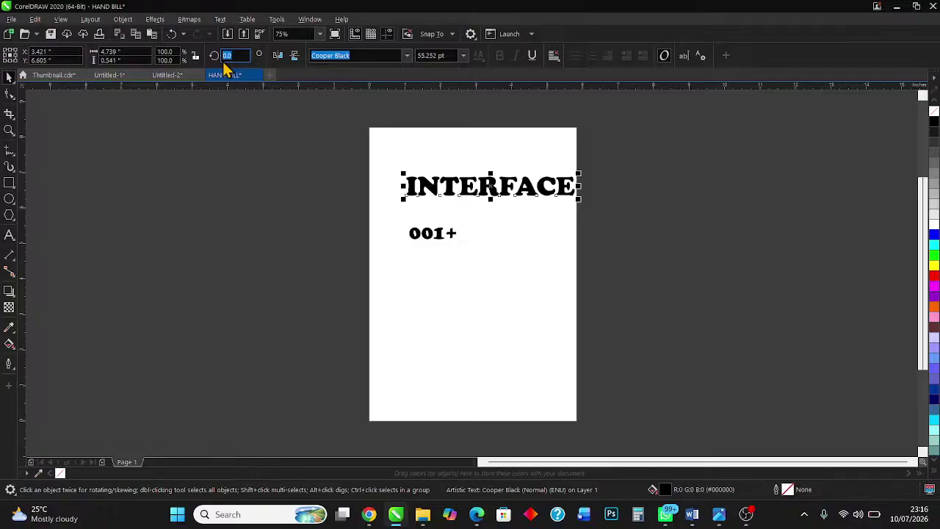
{"action": "type", "text": "45"}
{"action": "key", "text": "Return"}
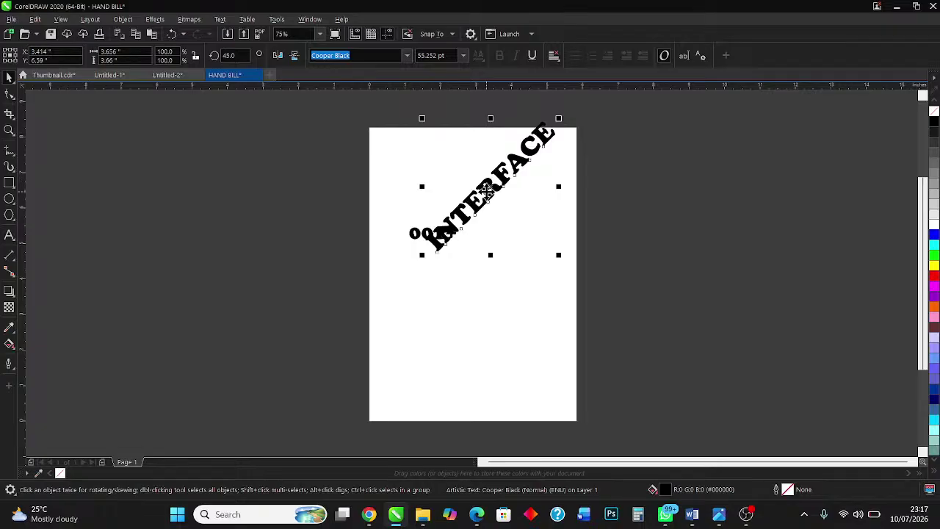
- Move the "INTERFACE" text down to mid-page, and place "001+" at its lower right, enlarged to about 2.43 inches wide
{"action": "left_click_drag", "start_coordinate": [485, 192], "coordinate": [461, 296]}
{"action": "left_click", "coordinate": [433, 233]}
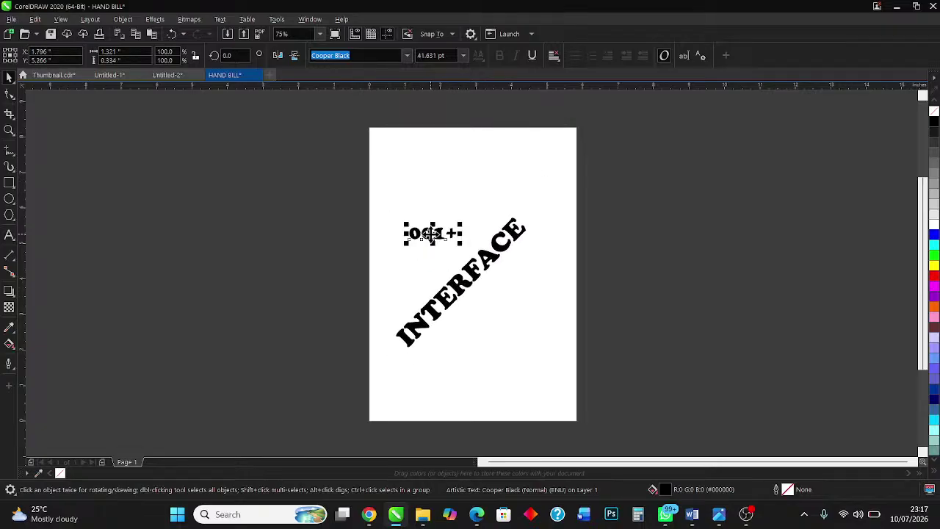
{"action": "left_click_drag", "start_coordinate": [433, 233], "coordinate": [549, 351]}
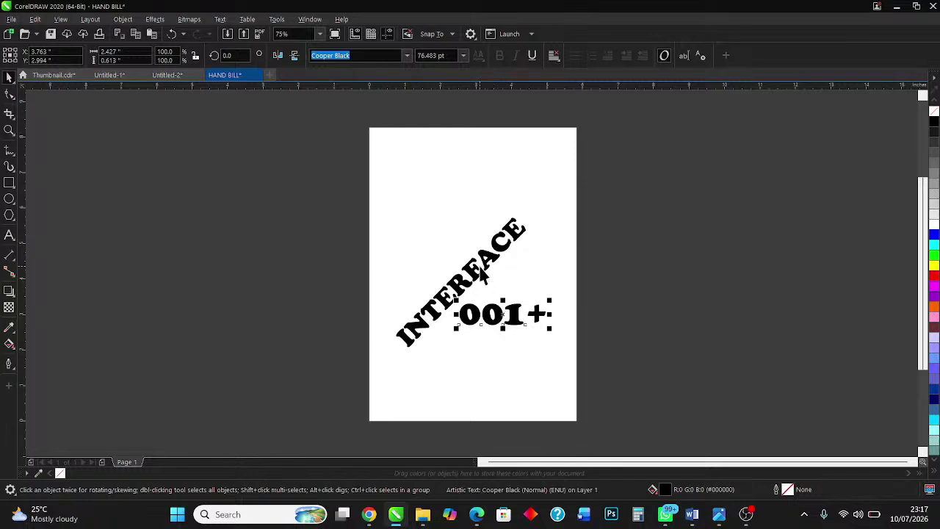
- Rotate the "INTERFACE" text clockwise to a shallower angle of about 13.8 degrees, and deselect it
{"action": "left_click", "coordinate": [473, 271]}
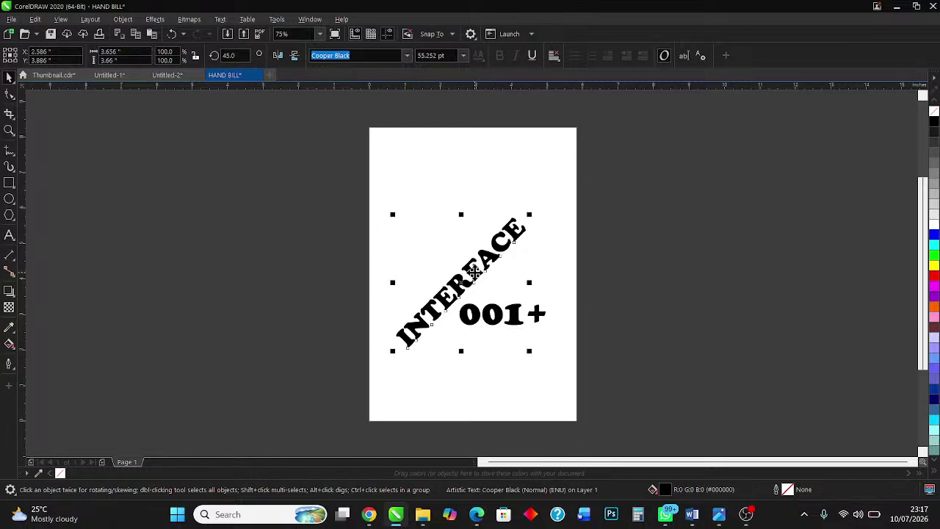
{"action": "left_click", "coordinate": [474, 272]}
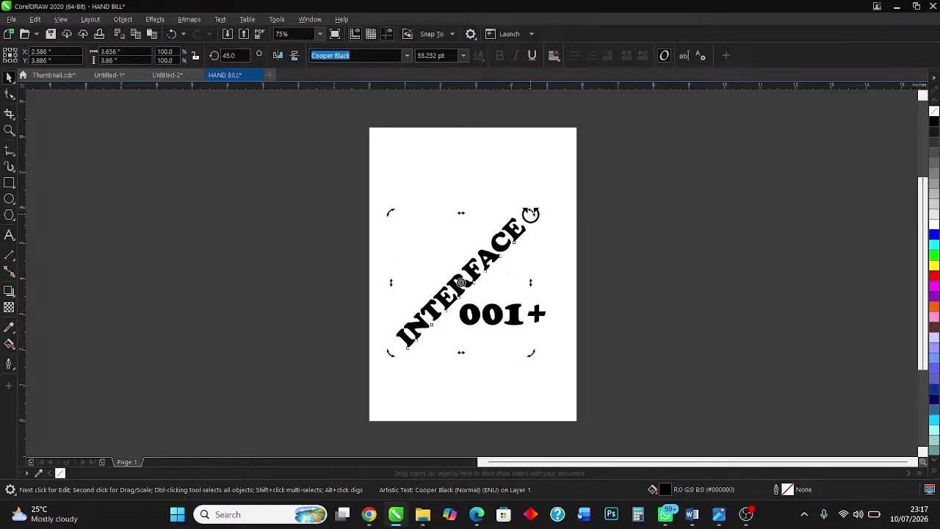
{"action": "left_click_drag", "start_coordinate": [532, 214], "coordinate": [547, 260]}
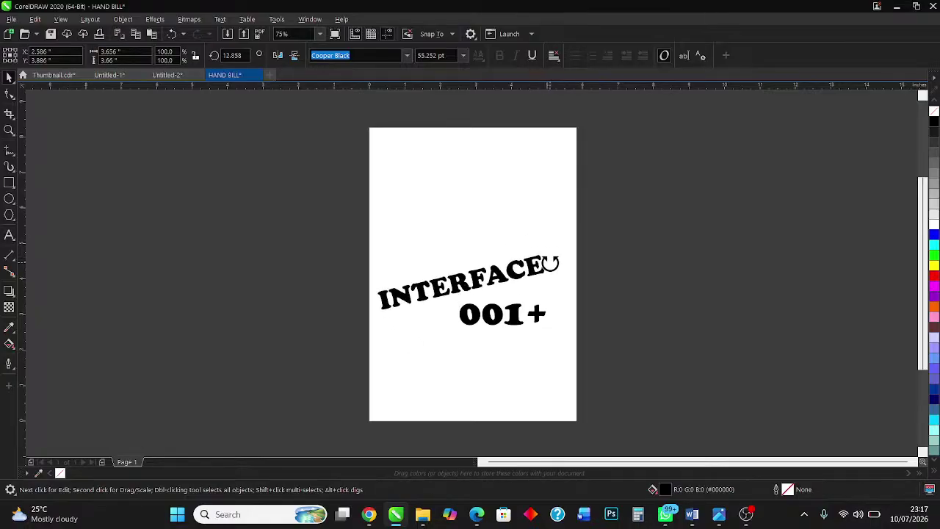
{"action": "left_click", "coordinate": [604, 240]}
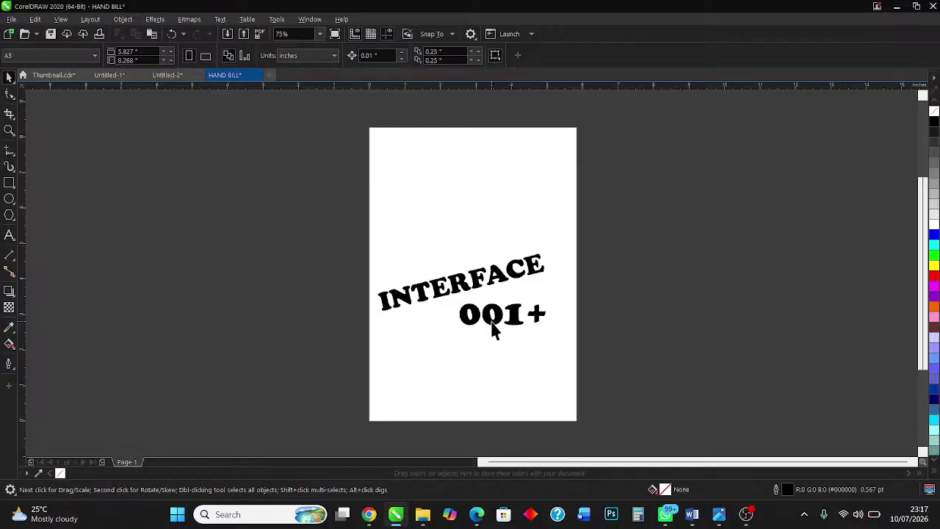
- Scale the "001+" text proportionally to about 4.32 inches wide, overlapping "INTERFACE", and fill it with red
{"action": "left_click", "coordinate": [493, 323]}
{"action": "left_click_drag", "start_coordinate": [456, 298], "coordinate": [386, 223]}
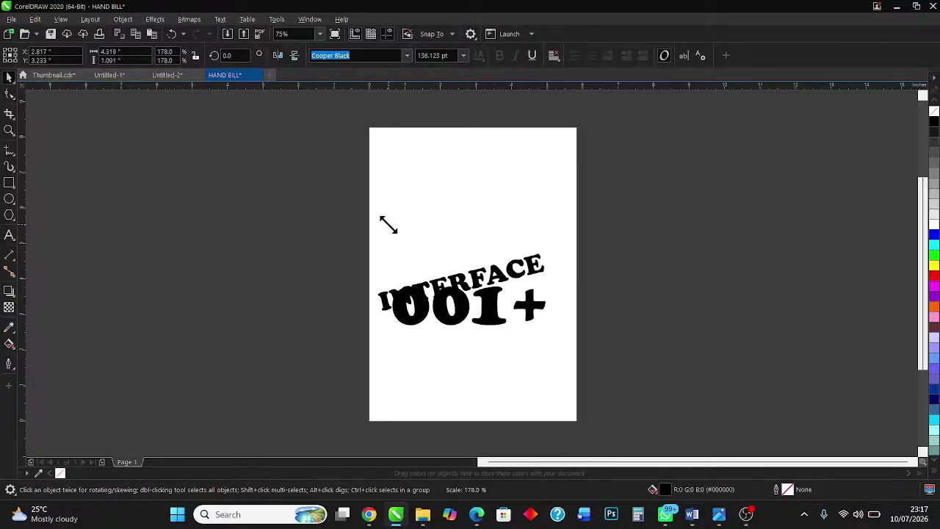
{"action": "left_click", "coordinate": [933, 277]}
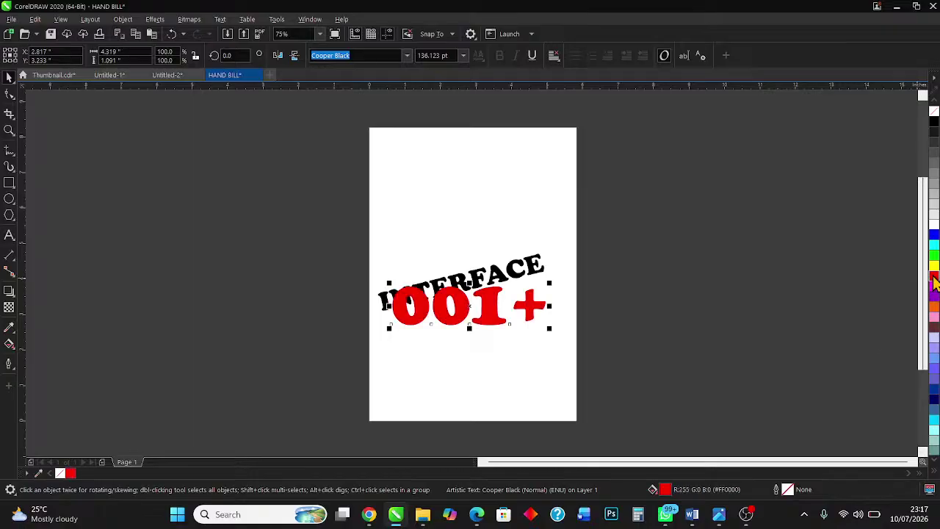
- Bring the black "INTERFACE" text in front of the red "001+" text
{"action": "left_click", "coordinate": [533, 262]}
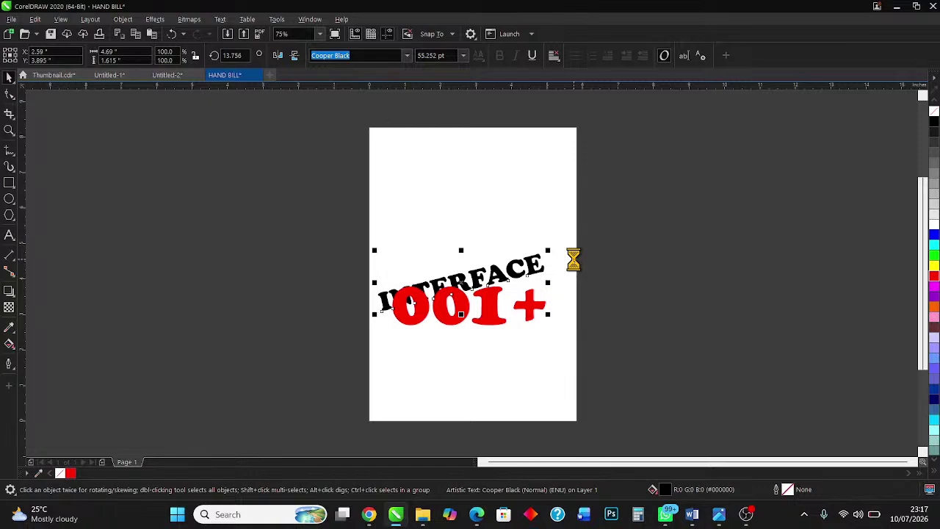
{"action": "key", "text": "Delete"}
{"action": "key", "text": "ctrl+z"}
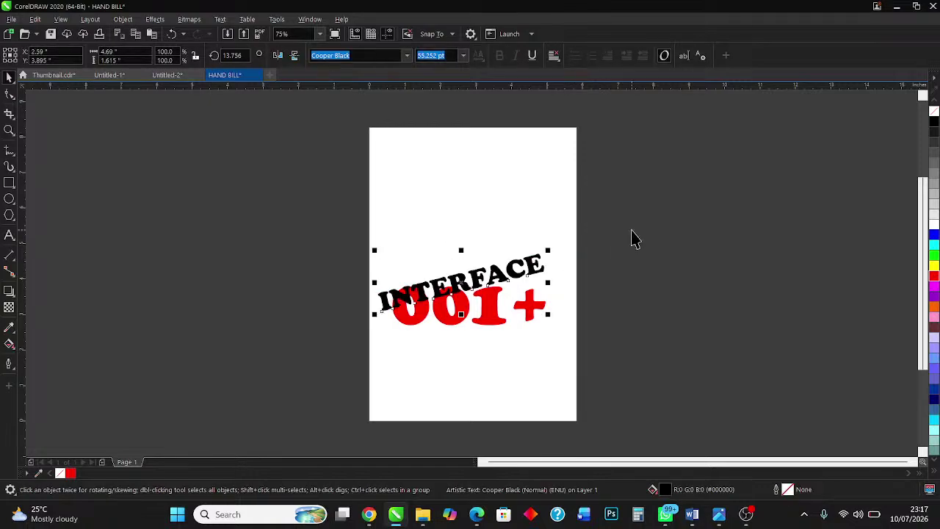